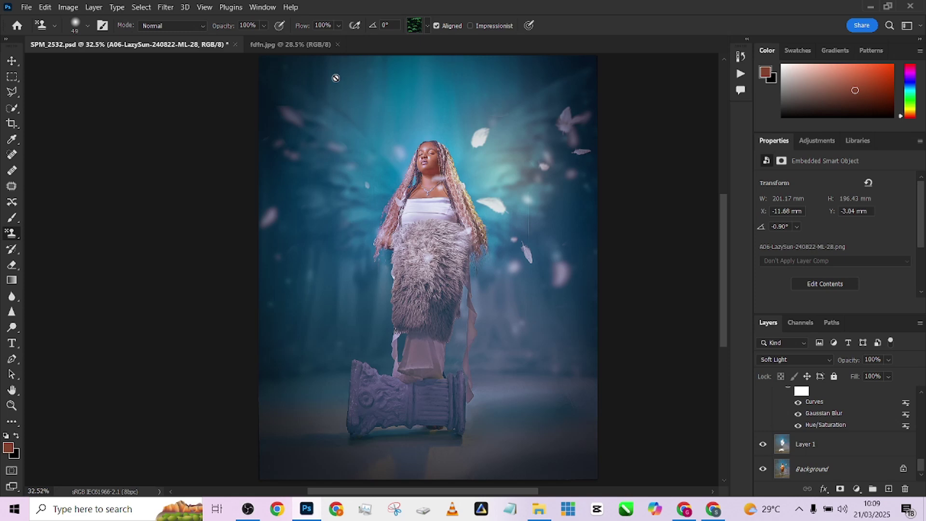
# - Compare the finished composite in SPM_2532.psd with the original photo in fdfn.jpg
pyautogui.click(264, 44)
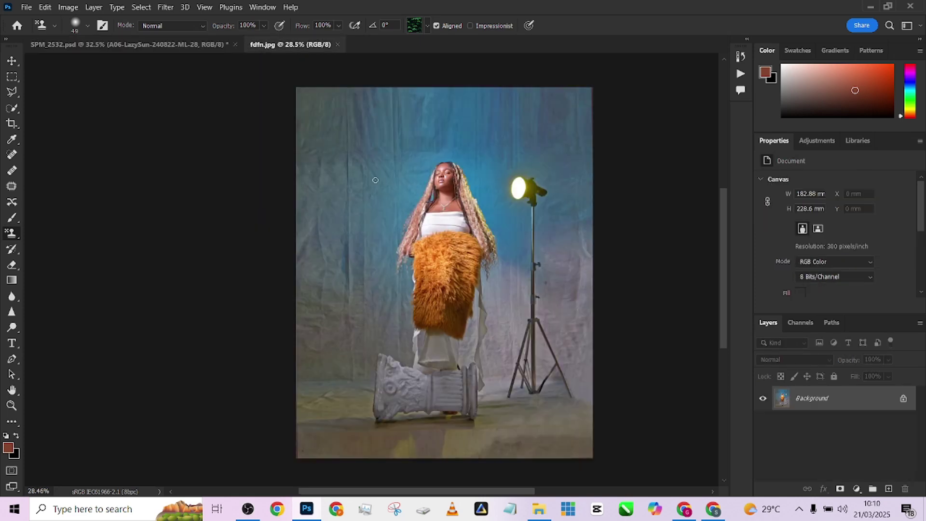
pyautogui.click(197, 44)
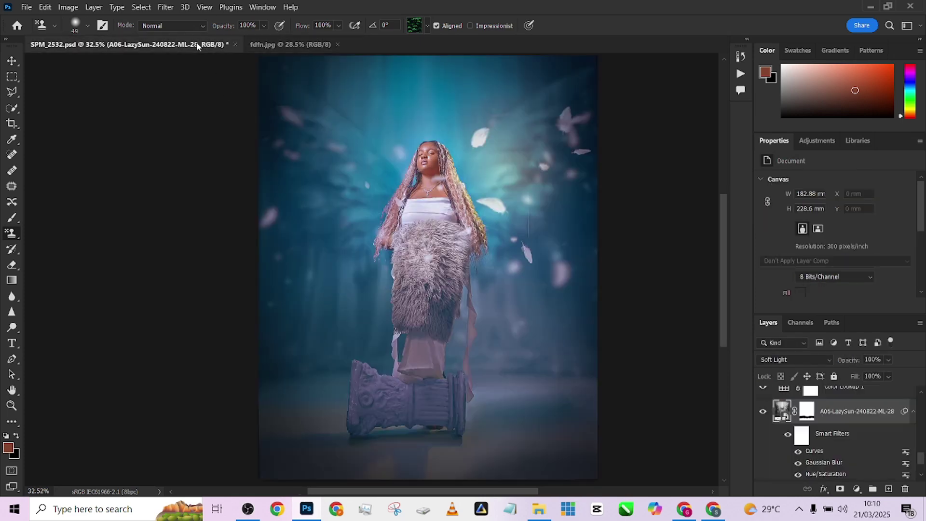
pyautogui.scroll(-2, 811, 443)
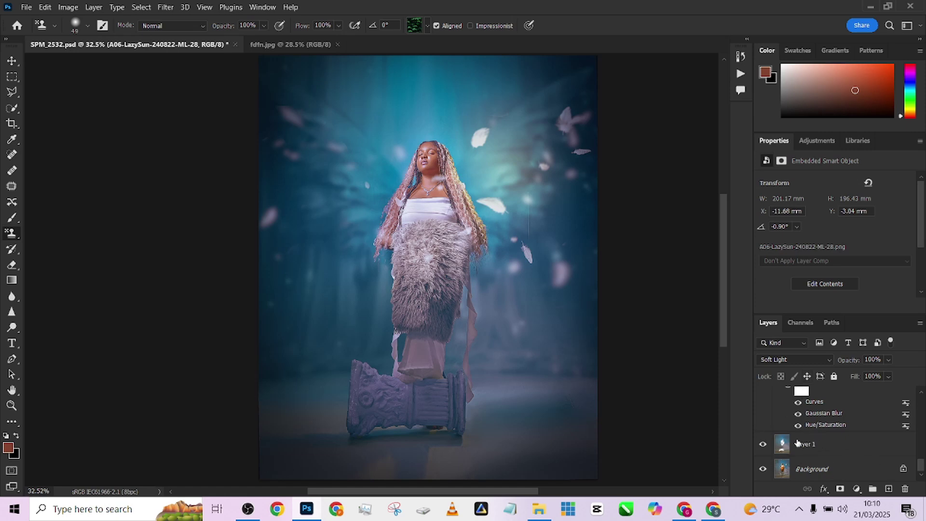
pyautogui.click(290, 45)
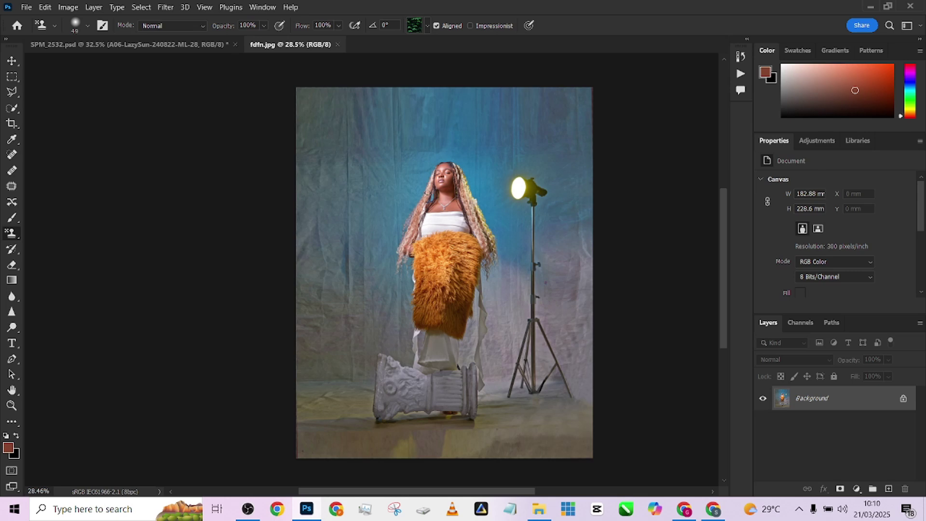
pyautogui.click(157, 45)
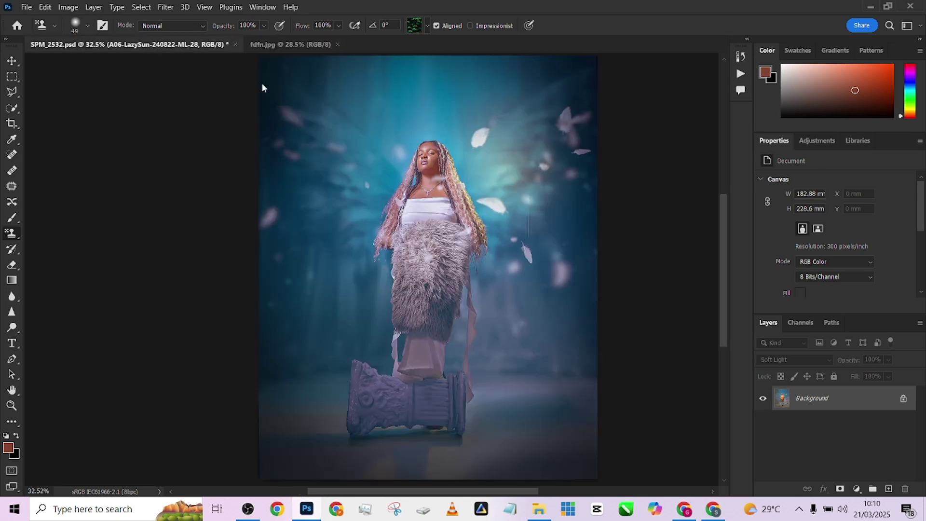
pyautogui.scroll(-2, 825, 478)
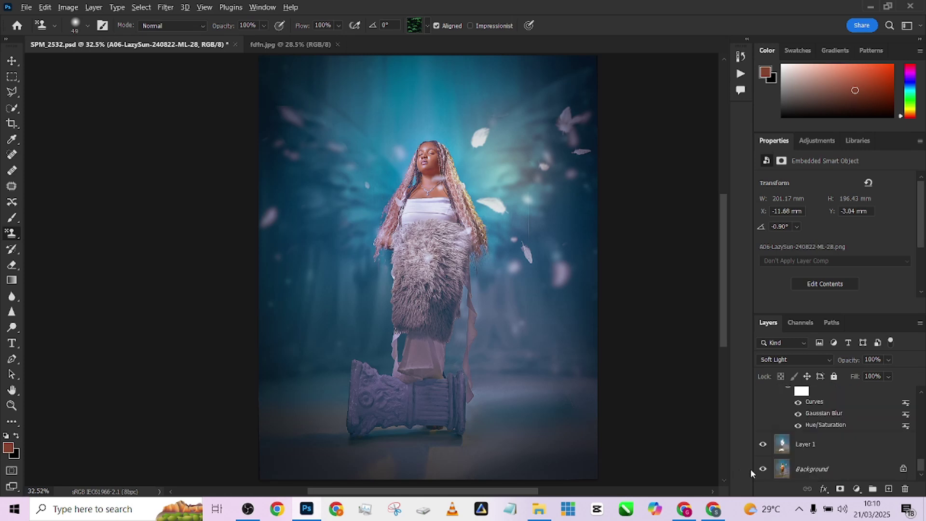
# - Show only the Background layer of SPM_2532.psd, examine the woman up close and compare the image with fdfn.jpg
pyautogui.keyDown('alt'); pyautogui.click(764, 469); pyautogui.keyUp('alt')
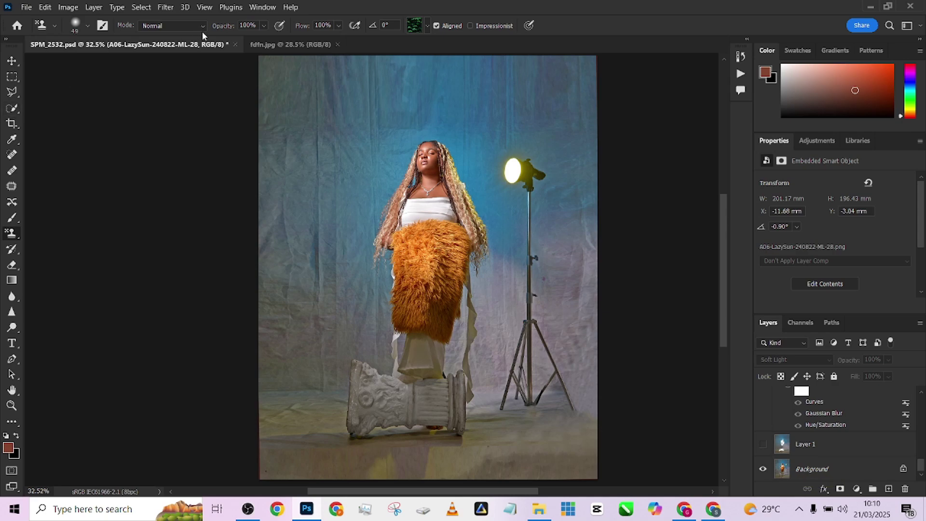
pyautogui.scroll(5, 466, 171)
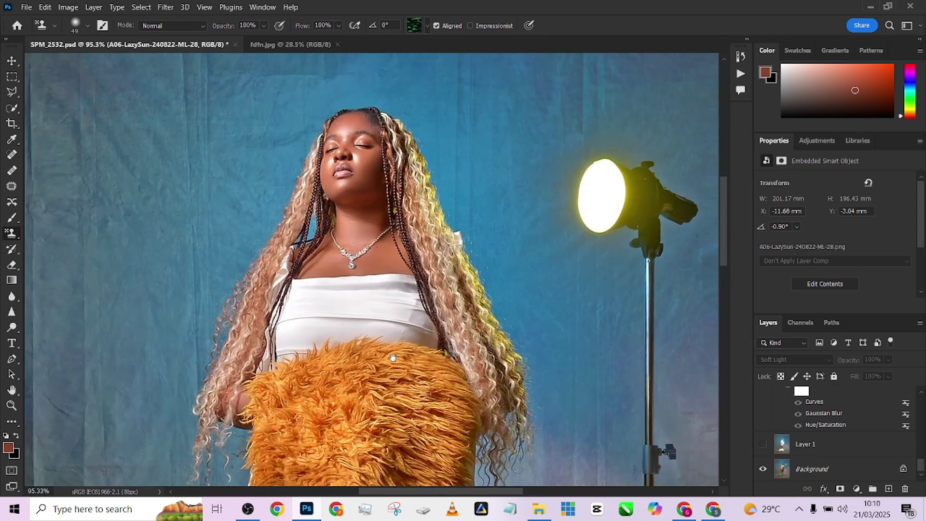
pyautogui.scroll(-5, 445, 132)
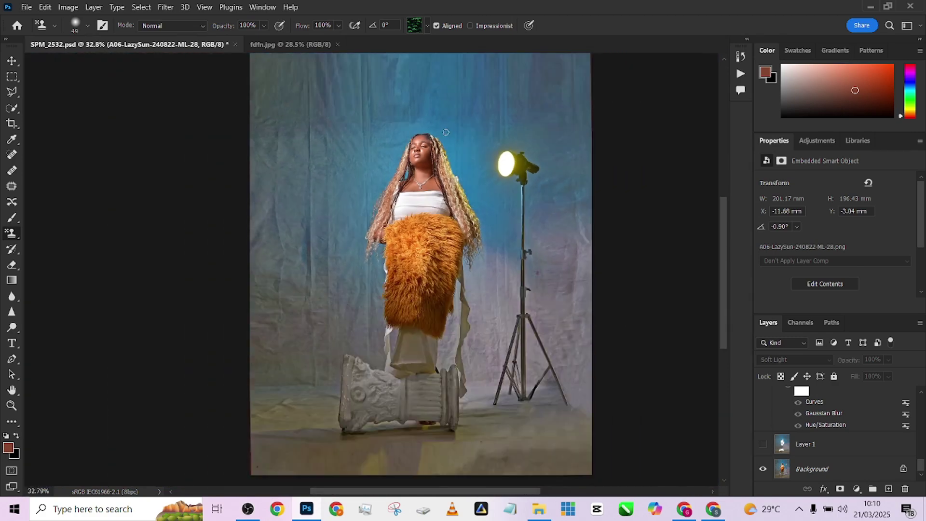
pyautogui.scroll(1, 446, 132)
pyautogui.click(307, 45)
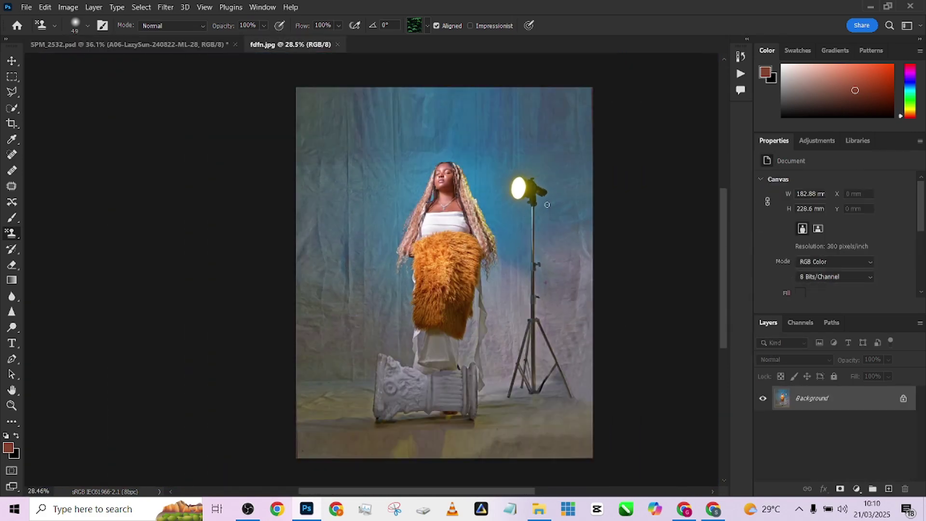
# - Return to SPM_2532.psd and restore the visibility of all its layers to view the whole composite
pyautogui.click(129, 47)
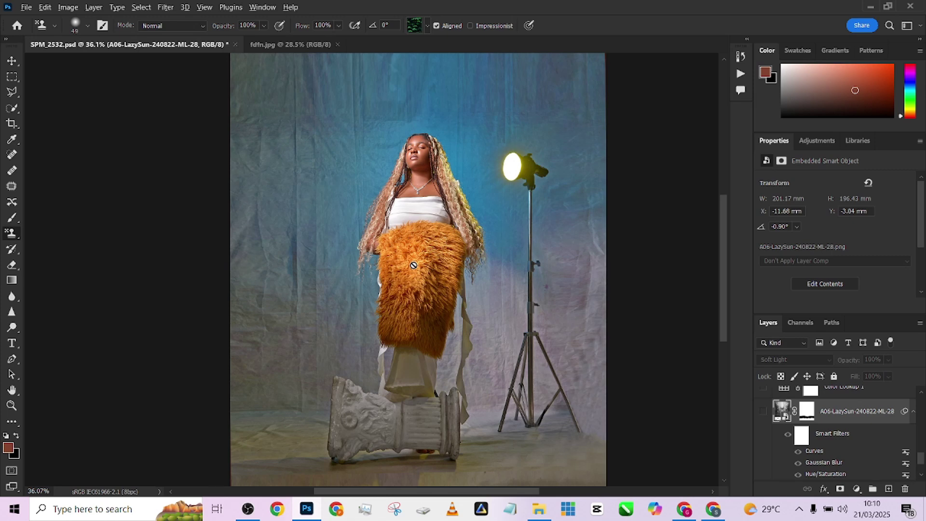
pyautogui.scroll(-2, 788, 459)
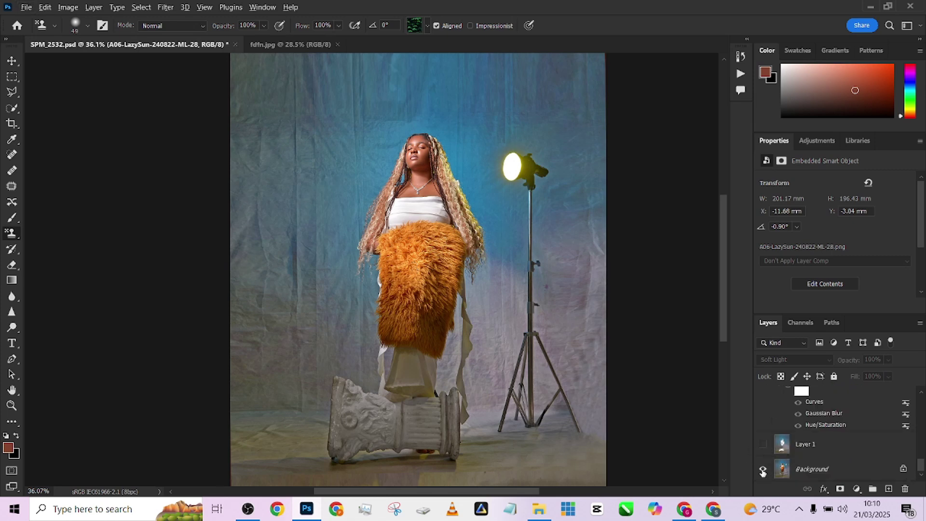
pyautogui.click(763, 443)
pyautogui.scroll(-2, 458, 242)
pyautogui.scroll(1, 458, 244)
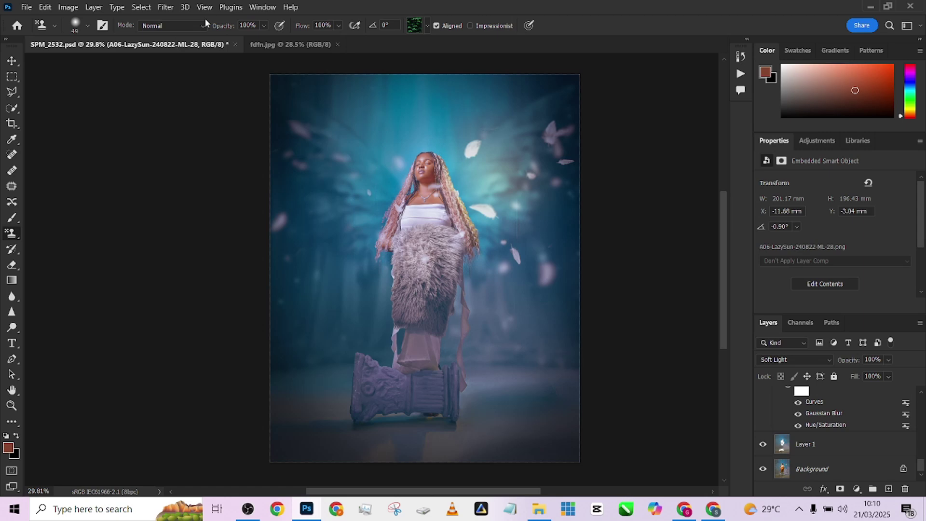
# - In fdfn.jpg, outline the studio light and its tripod stand with a Lasso selection
pyautogui.click(254, 50)
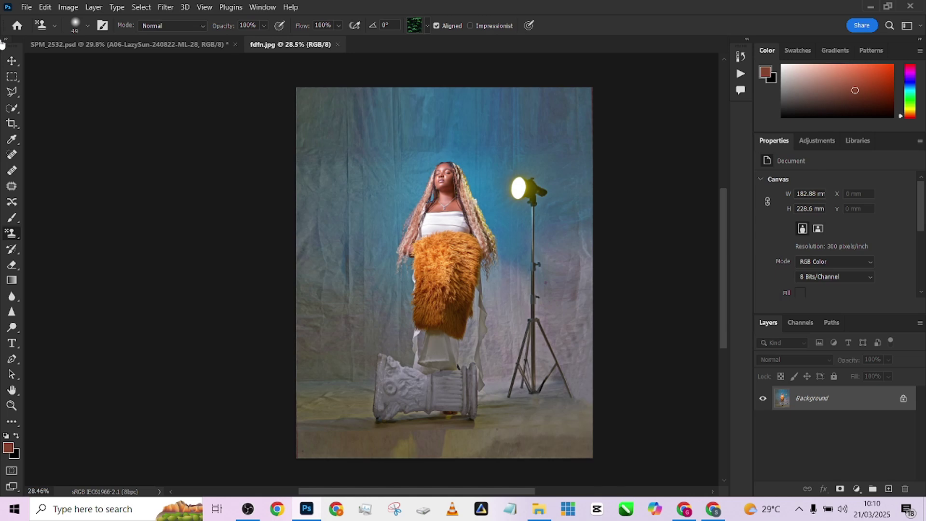
pyautogui.moveTo(11, 91)
pyautogui.mouseDown()
pyautogui.moveTo(49, 101)
pyautogui.moveTo(53, 92)
pyautogui.mouseUp()
pyautogui.moveTo(529, 173)
pyautogui.mouseDown()
pyautogui.moveTo(546, 177)
pyautogui.moveTo(555, 196)
pyautogui.moveTo(543, 226)
pyautogui.moveTo(550, 307)
pyautogui.mouseUp()
pyautogui.moveTo(559, 351)
pyautogui.mouseDown()
pyautogui.moveTo(581, 410)
pyautogui.moveTo(552, 389)
pyautogui.moveTo(501, 402)
pyautogui.moveTo(514, 260)
pyautogui.moveTo(502, 183)
pyautogui.moveTo(515, 164)
pyautogui.mouseUp()
# - Fill the selected studio light area with Content-Aware contents at 100% opacity, Normal mode
pyautogui.rightClick(540, 190)
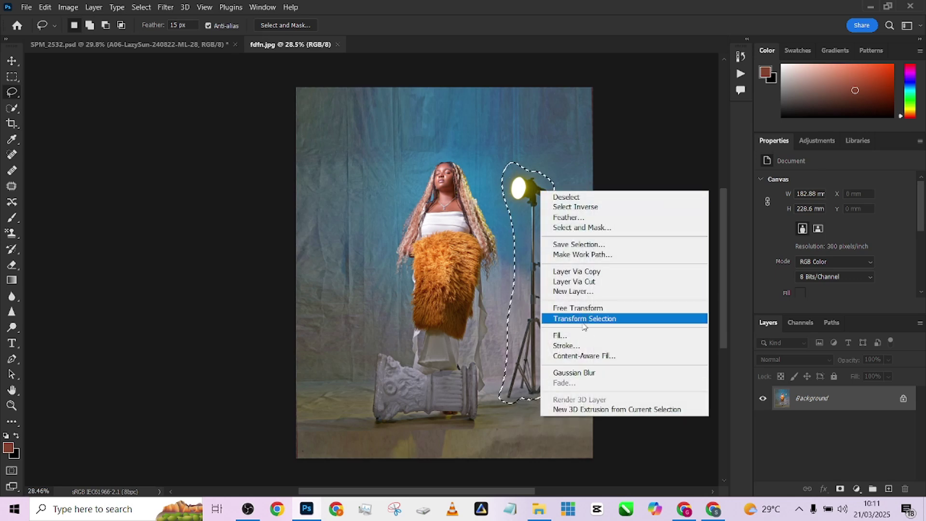
pyautogui.click(583, 336)
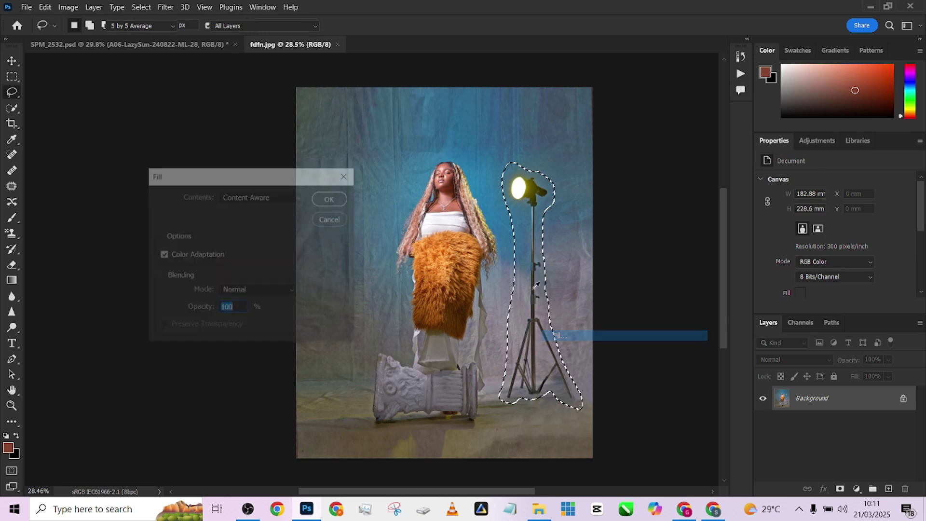
pyautogui.click(331, 199)
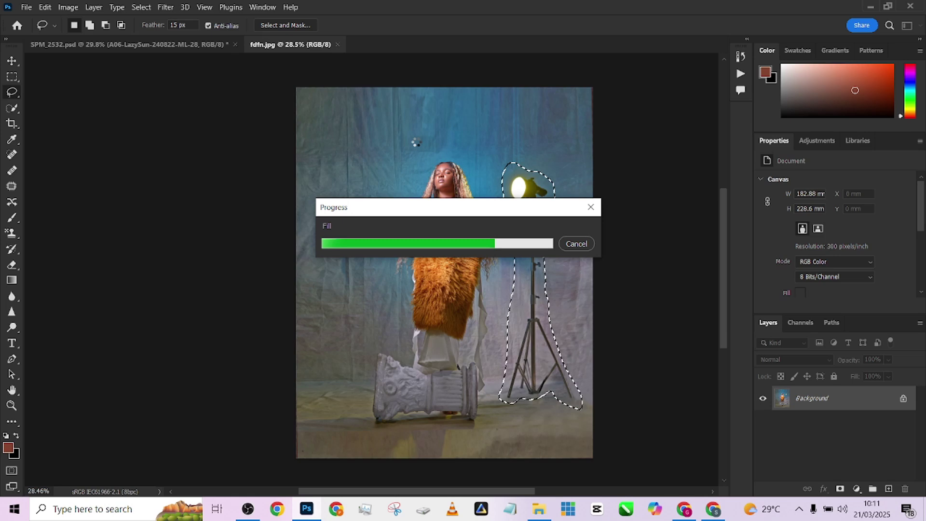
# - Clean up the fill artifacts near the floor with the Clone Stamp using a large soft brush and nearby backdrop texture, then deselect
pyautogui.press('s')
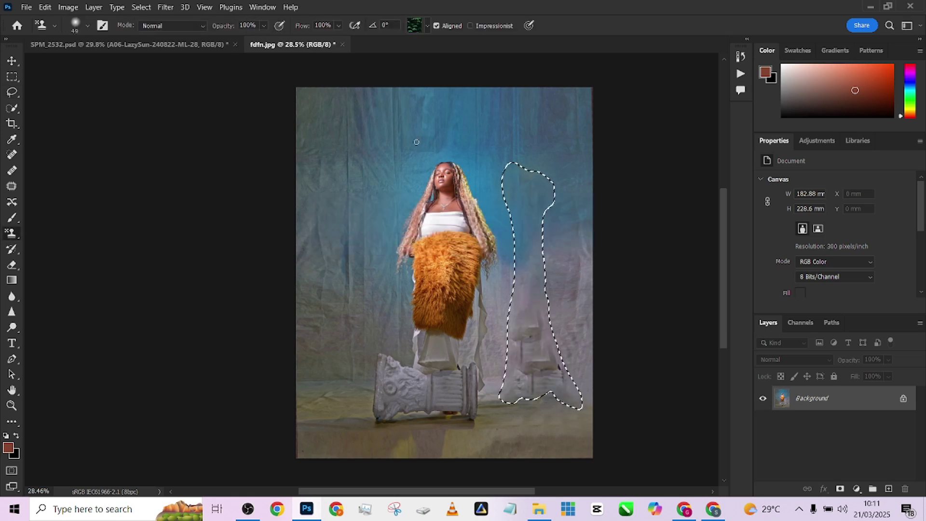
pyautogui.rightClick(11, 234)
pyautogui.click(53, 233)
pyautogui.moveTo(573, 312)
pyautogui.mouseDown()
pyautogui.moveTo(536, 333)
pyautogui.moveTo(579, 338)
pyautogui.mouseUp()
pyautogui.keyDown('alt'); pyautogui.click(554, 343); pyautogui.keyUp('alt')
pyautogui.moveTo(540, 367)
pyautogui.mouseDown()
pyautogui.moveTo(550, 371)
pyautogui.moveTo(520, 364)
pyautogui.mouseUp()
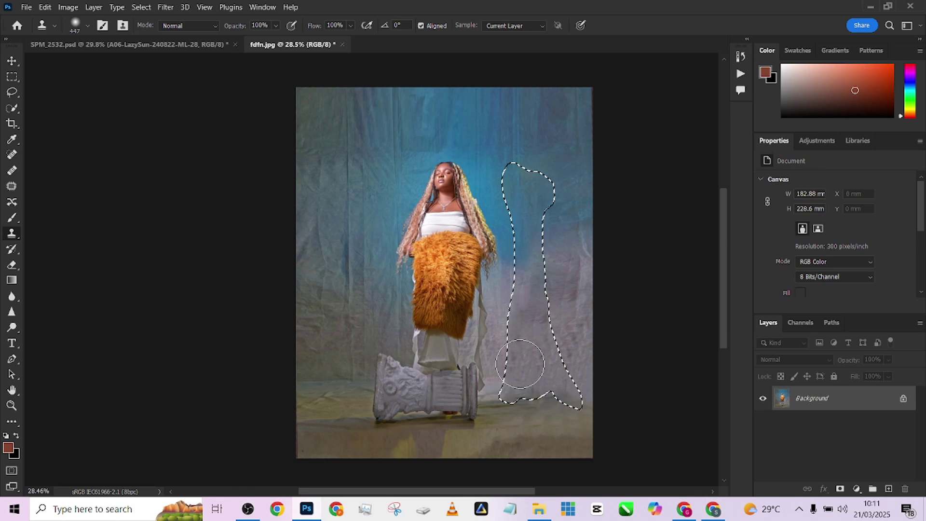
pyautogui.hotkey('ctrl', 'd')
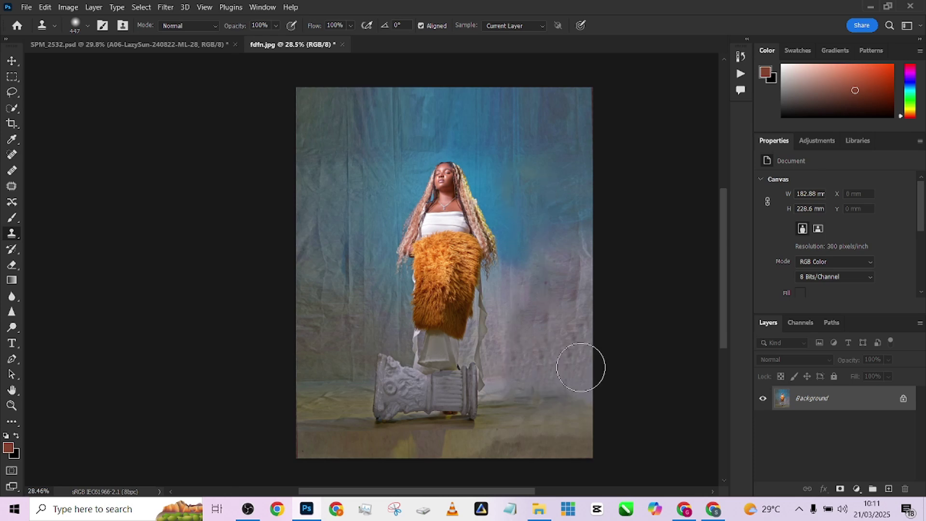
pyautogui.moveTo(465, 296)
pyautogui.mouseDown()
pyautogui.moveTo(437, 290)
pyautogui.moveTo(442, 308)
pyautogui.moveTo(477, 327)
pyautogui.mouseUp()
pyautogui.hotkey('ctrl', 'z')
# - Select the woman and the column automatically with Select Subject and invert the selection to the backdrop
pyautogui.click(12, 108)
pyautogui.click(324, 24)
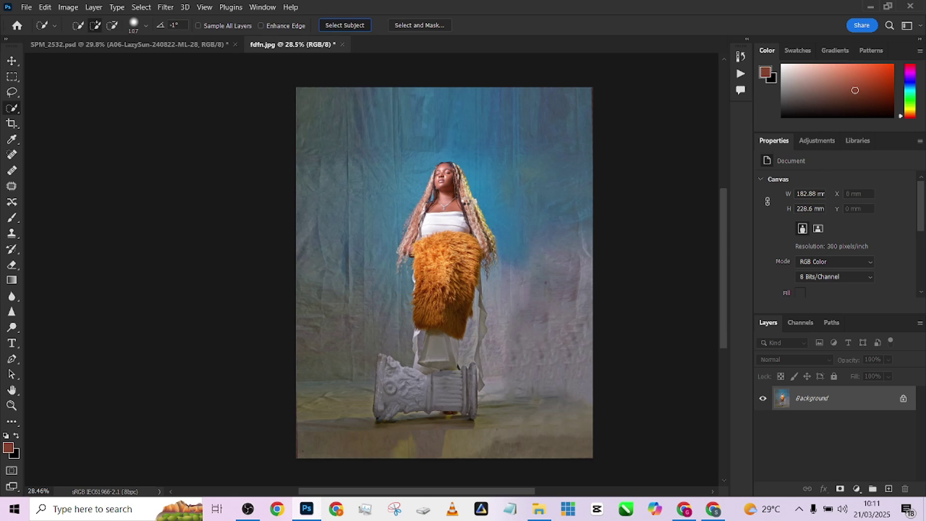
pyautogui.rightClick(467, 205)
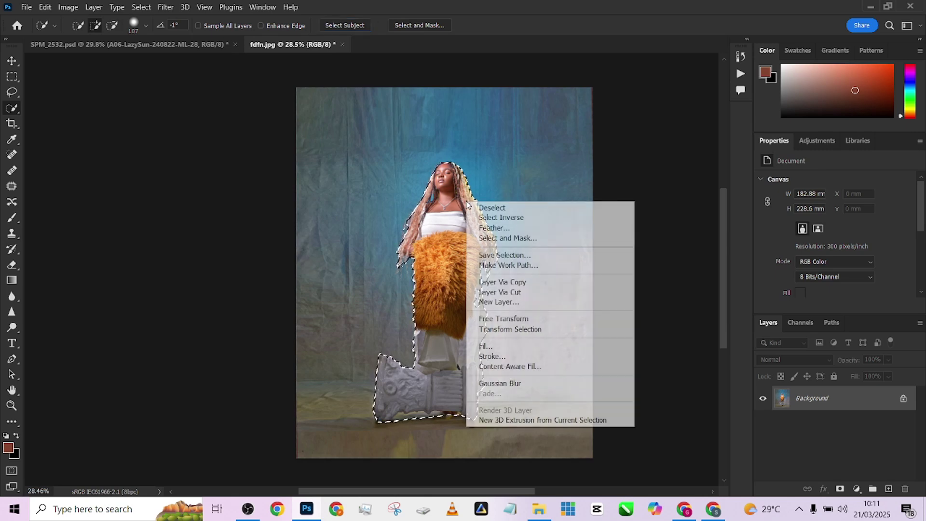
pyautogui.click(502, 217)
# - Refine the backdrop selection along the hair and fur edges with a small Quick Selection brush
pyautogui.scroll(3, 462, 255)
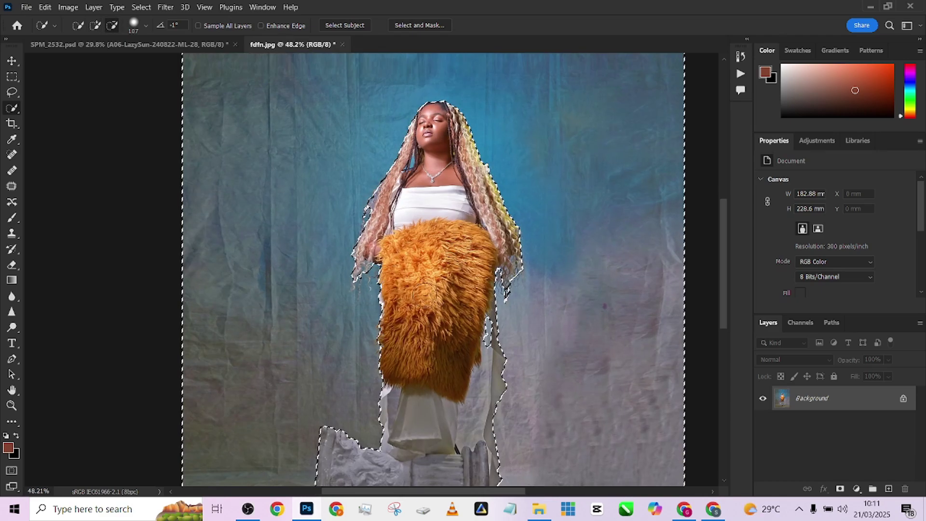
pyautogui.scroll(4, 425, 292)
pyautogui.moveTo(467, 356)
pyautogui.mouseDown()
pyautogui.moveTo(517, 344)
pyautogui.moveTo(543, 376)
pyautogui.mouseUp()
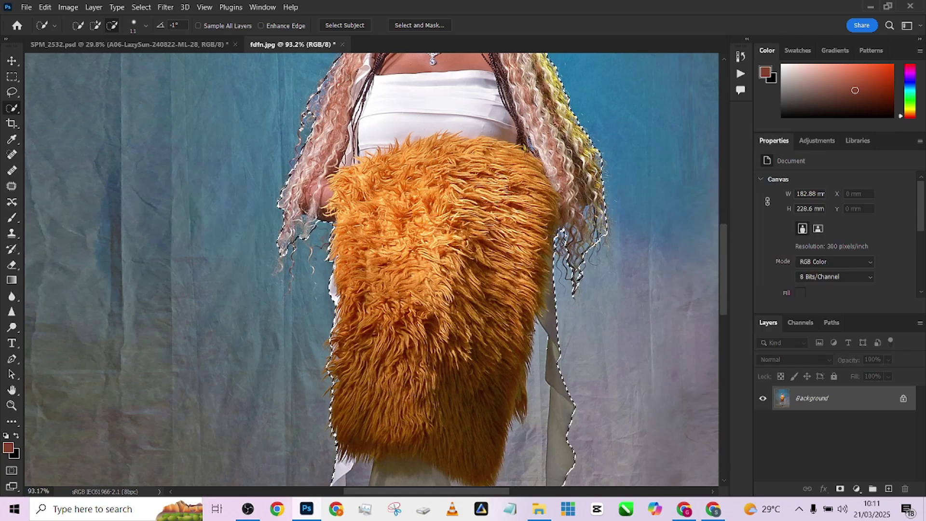
pyautogui.scroll(5, 366, 271)
pyautogui.press('[')
pyautogui.press('[')
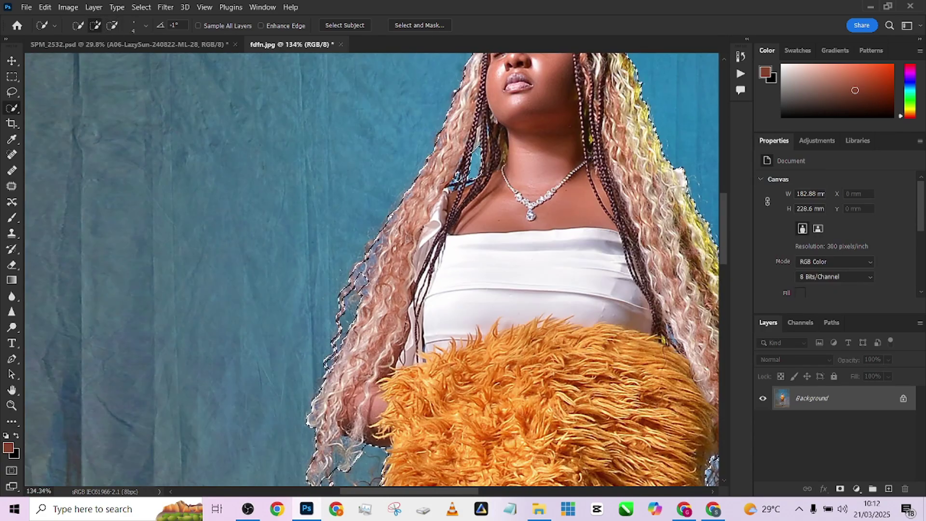
# - Add the backdrop gaps between the dress and the hanging fabric strips above the column to the selection
pyautogui.scroll(-5, 371, 271)
pyautogui.scroll(-6, 371, 270)
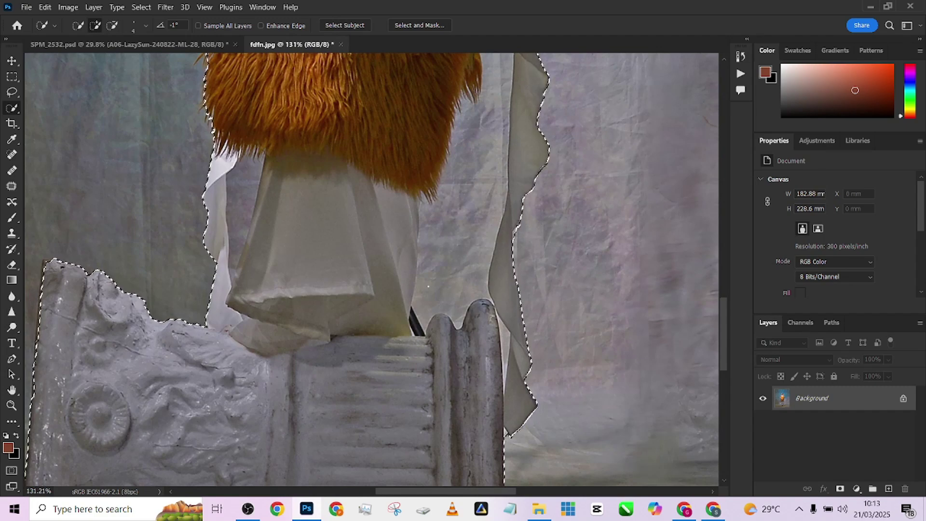
pyautogui.scroll(-5, 430, 288)
pyautogui.scroll(4, 430, 288)
pyautogui.moveTo(449, 217)
pyautogui.mouseDown()
pyautogui.moveTo(456, 241)
pyautogui.moveTo(439, 314)
pyautogui.moveTo(453, 131)
pyautogui.mouseUp()
pyautogui.moveTo(347, 241); pyautogui.dragTo(304, 309)
pyautogui.scroll(3, 317, 370)
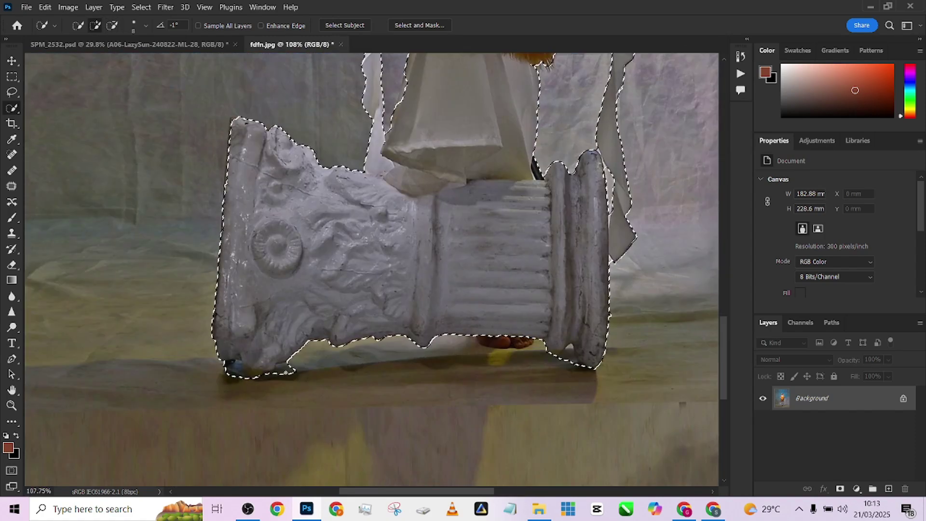
pyautogui.scroll(-5, 317, 370)
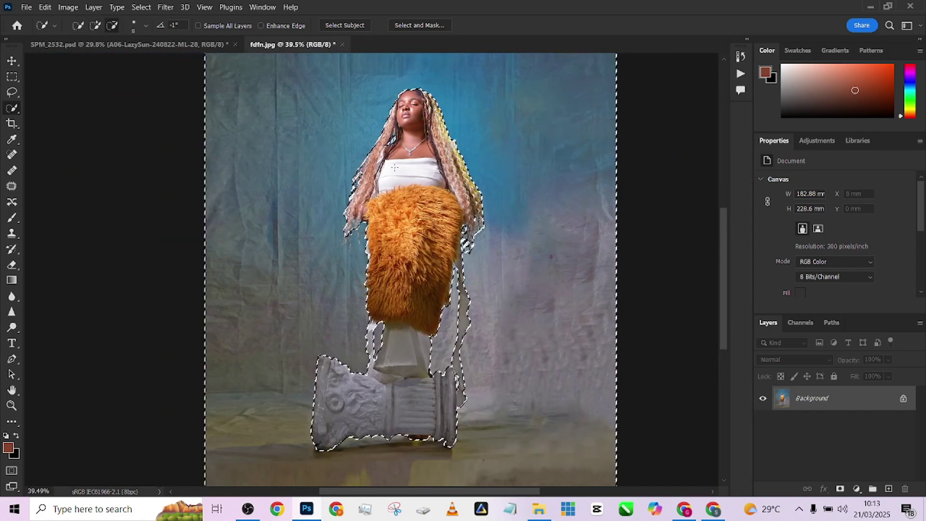
# - Duplicate the Background layer and cut the selected backdrop from the copy onto its own layer
pyautogui.moveTo(820, 399); pyautogui.dragTo(888, 488)
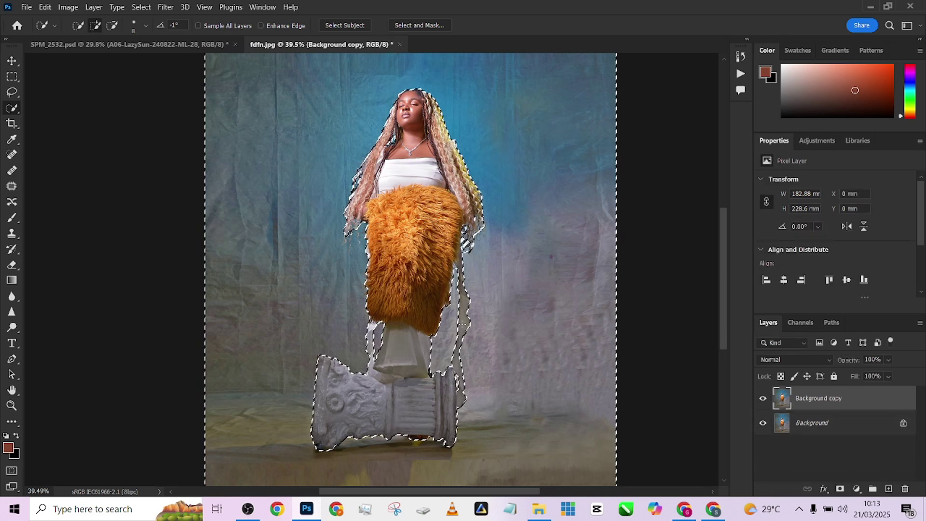
pyautogui.rightClick(463, 98)
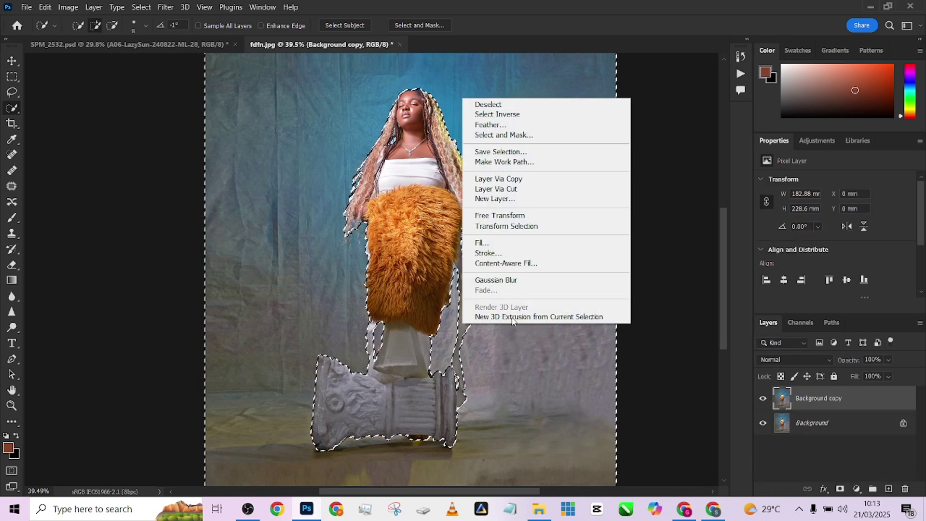
pyautogui.click(503, 189)
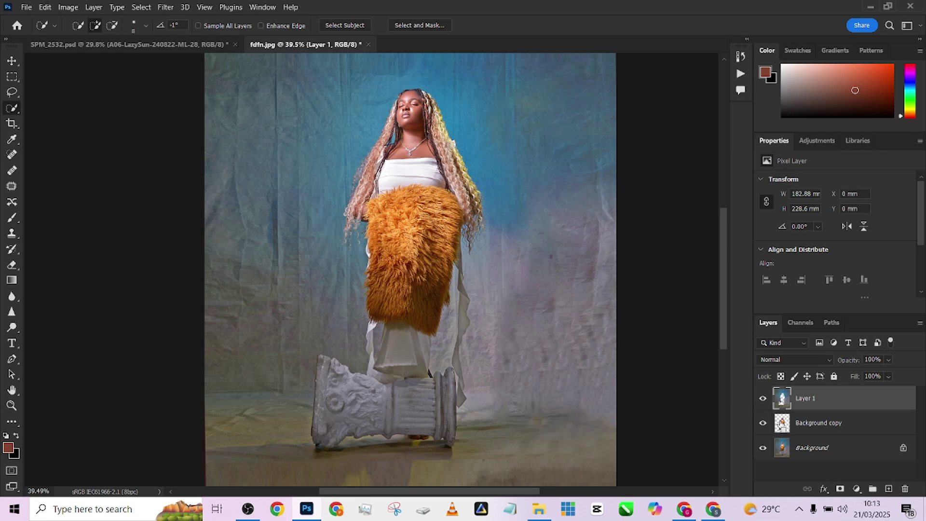
# - Load the outline of the woman and column as a selection with Layer 1 active, and expand that selection
pyautogui.keyDown('ctrl'); pyautogui.click(783, 398); pyautogui.keyUp('ctrl')
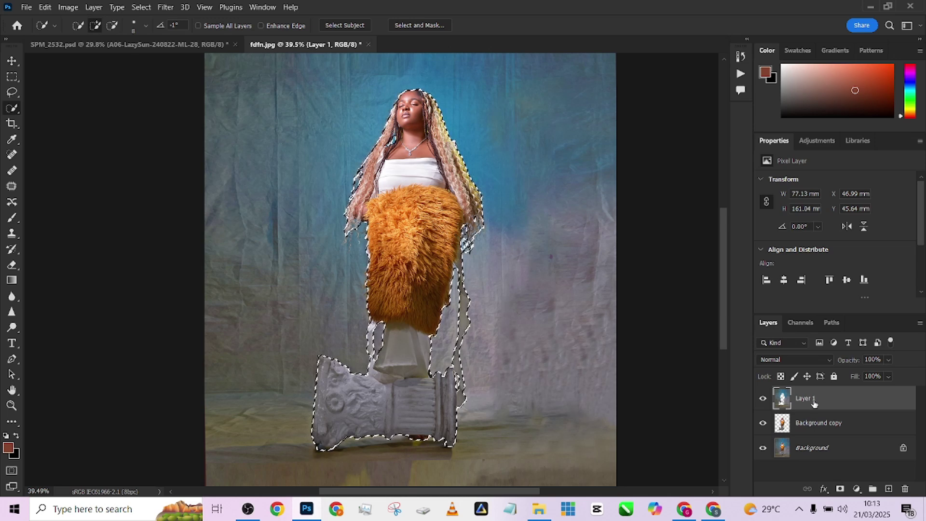
pyautogui.click(141, 6)
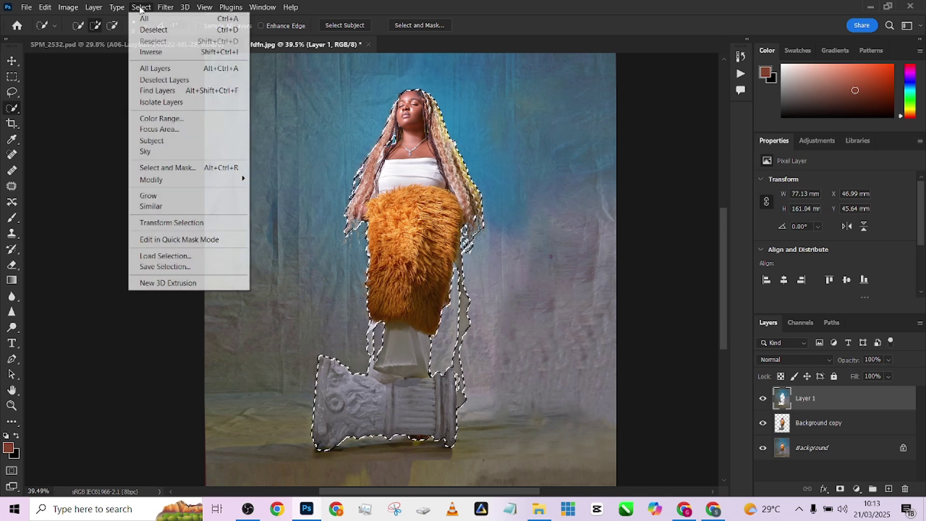
pyautogui.moveTo(159, 187)
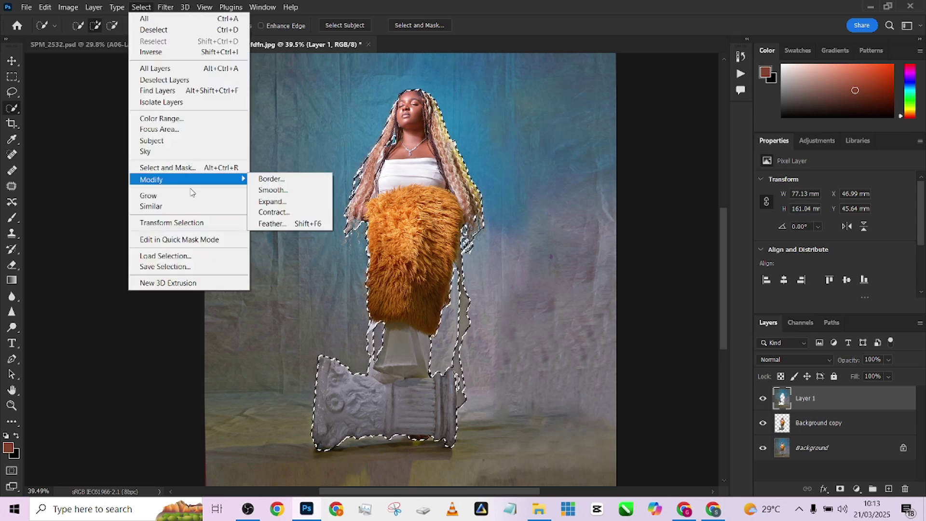
pyautogui.click(268, 201)
pyautogui.click(529, 155)
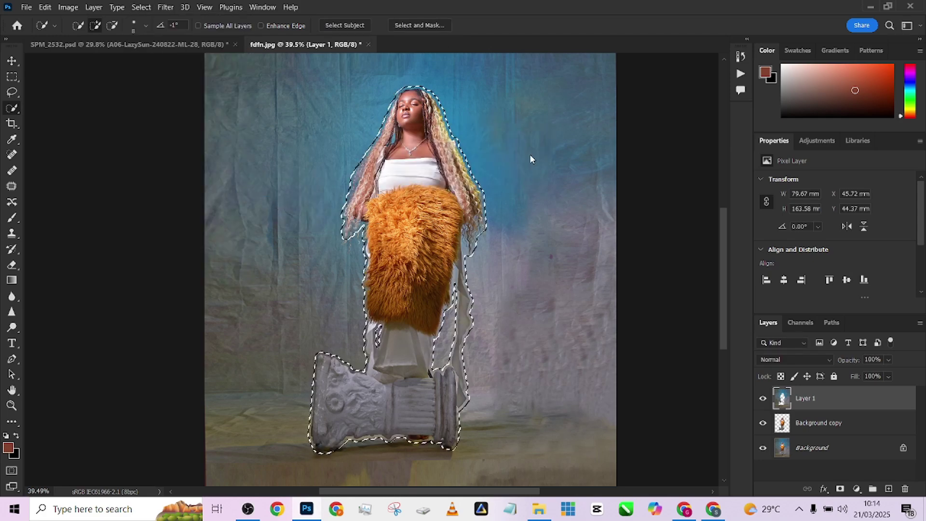
# - Fill the selected woman and column area on Layer 1 using Content-Aware at 100% opacity with Color Adaptation, and clear the selection
pyautogui.scroll(6, 425, 135)
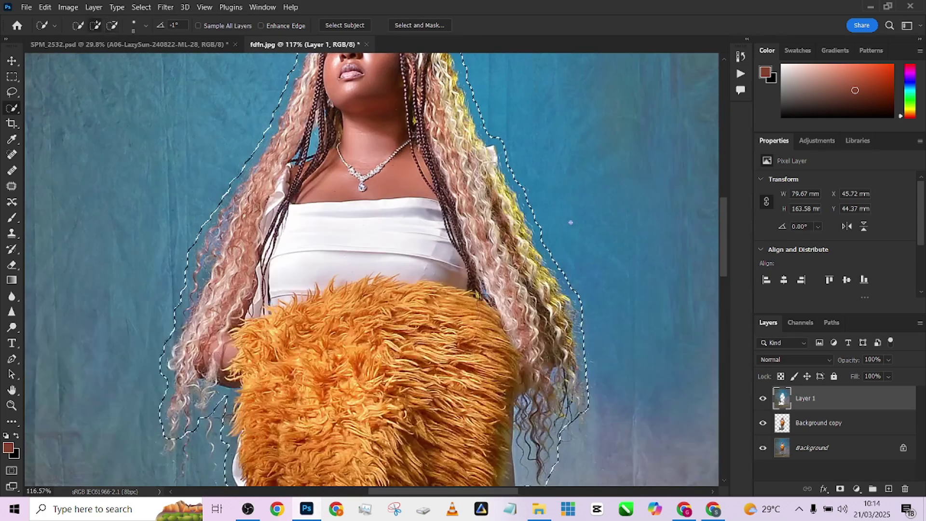
pyautogui.scroll(-6, 392, 137)
pyautogui.rightClick(400, 198)
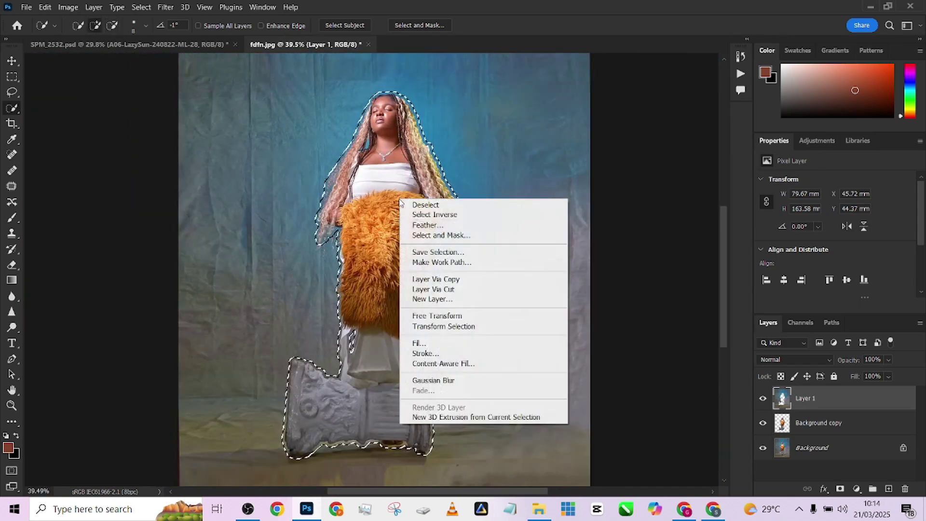
pyautogui.click(437, 343)
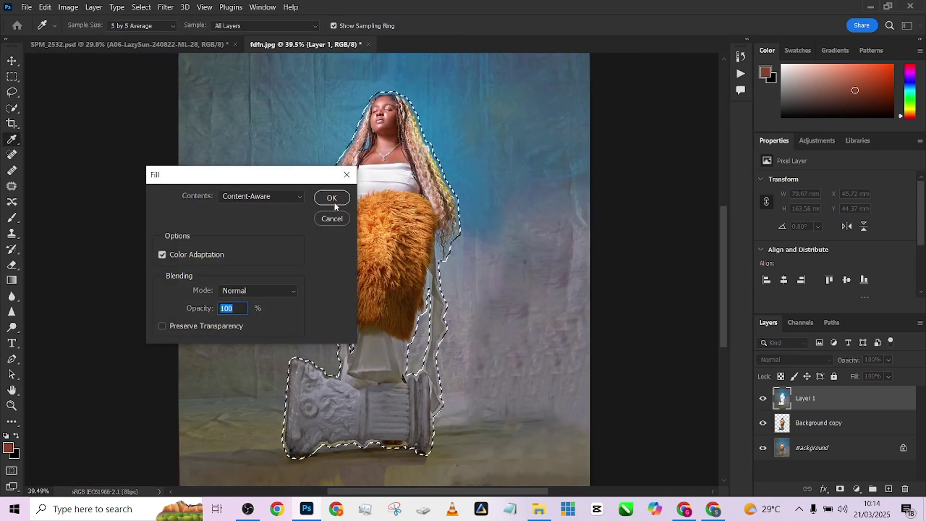
pyautogui.click(335, 198)
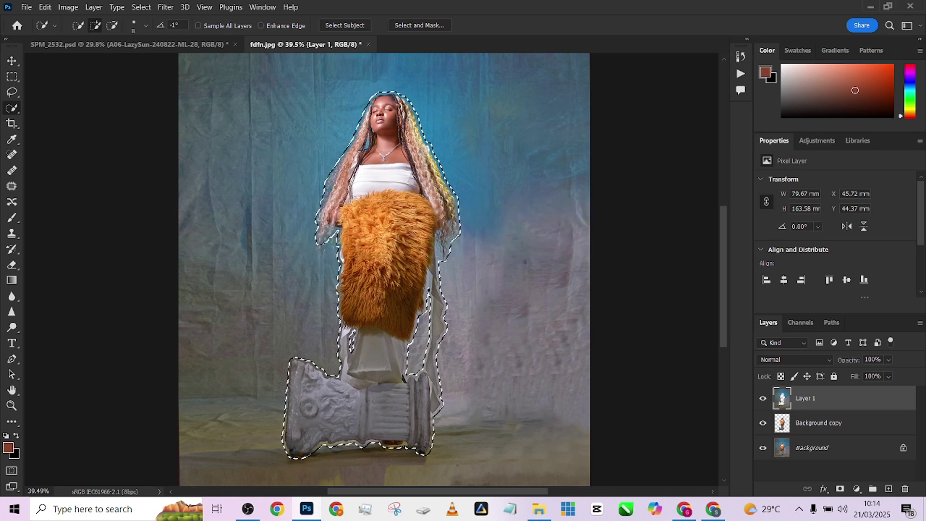
pyautogui.hotkey('ctrl', 'd')
# - Smooth the creases, colour transitions and floor line of the filled backdrop on Layer 1 with a large soft Mixer Brush
pyautogui.scroll(-2, 337, 300)
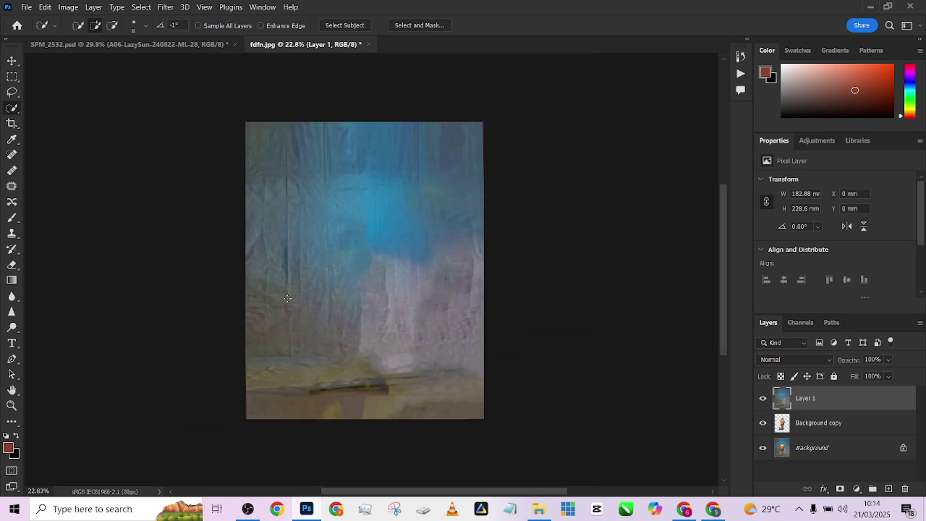
pyautogui.scroll(2, 317, 304)
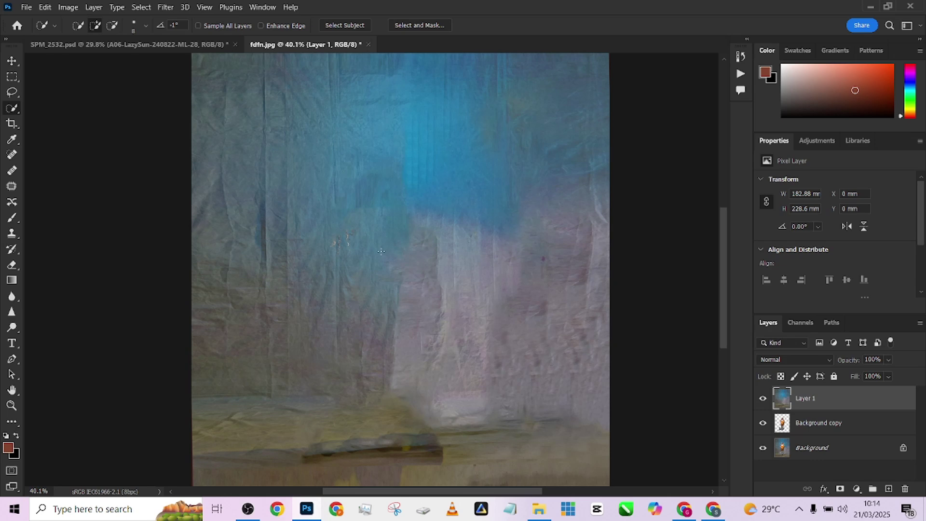
pyautogui.scroll(-1, 381, 251)
pyautogui.scroll(1, 371, 272)
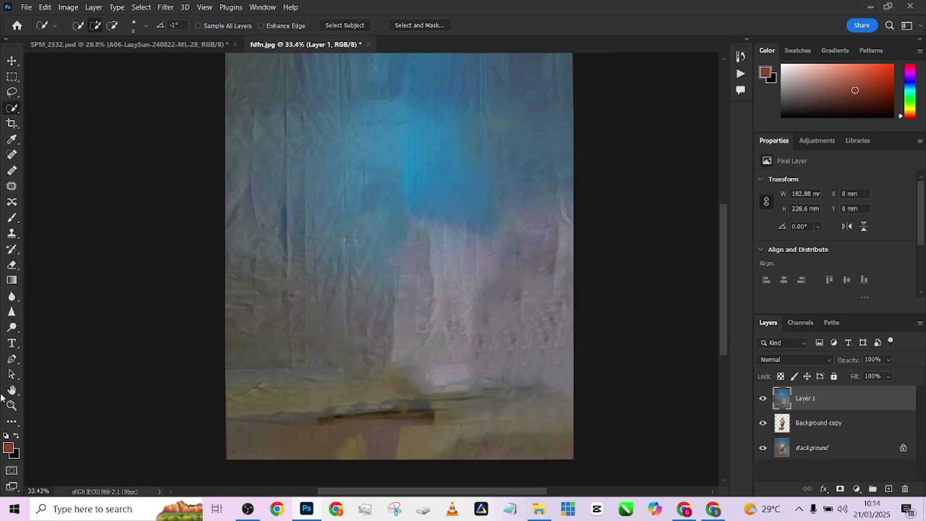
pyautogui.press('b')
pyautogui.keyDown('alt'); pyautogui.rightClick(285, 85); pyautogui.keyUp('alt')
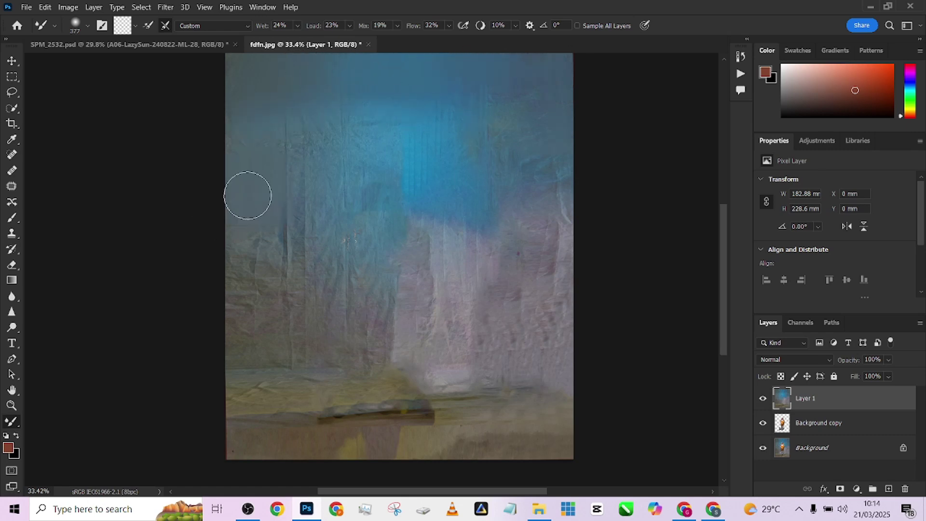
pyautogui.scroll(2, 540, 106)
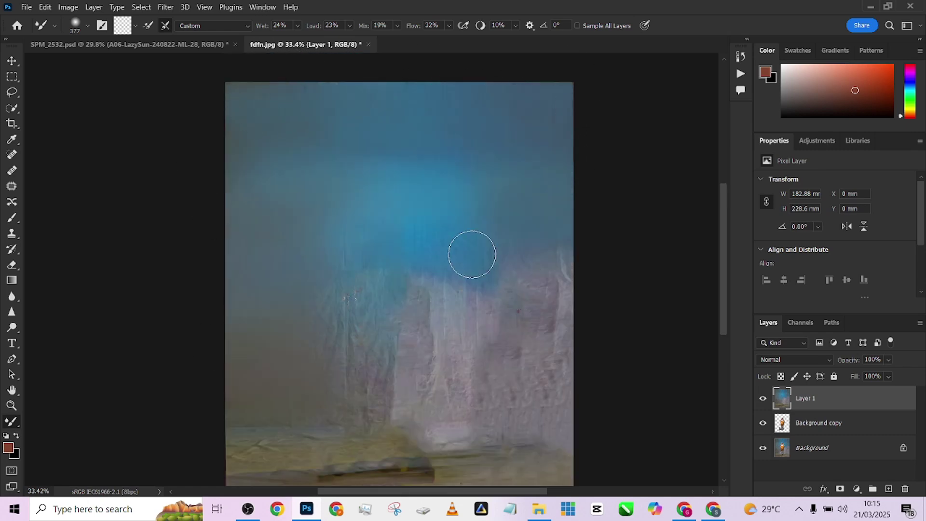
pyautogui.scroll(-2, 574, 133)
pyautogui.moveTo(282, 365)
pyautogui.mouseDown()
pyautogui.moveTo(331, 371)
pyautogui.moveTo(396, 314)
pyautogui.moveTo(355, 263)
pyautogui.moveTo(296, 333)
pyautogui.mouseUp()
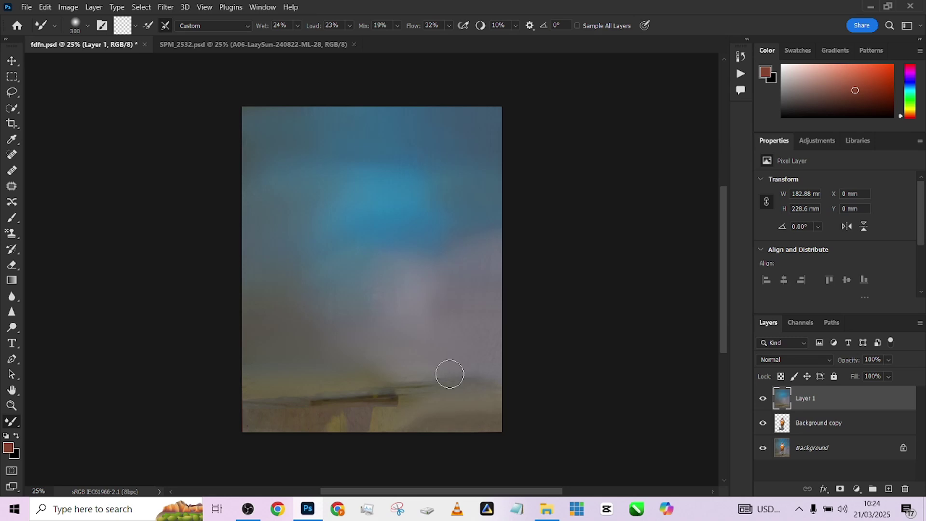
pyautogui.scroll(3, 399, 390)
pyautogui.scroll(-2, 386, 271)
pyautogui.moveTo(386, 270); pyautogui.dragTo(389, 305)
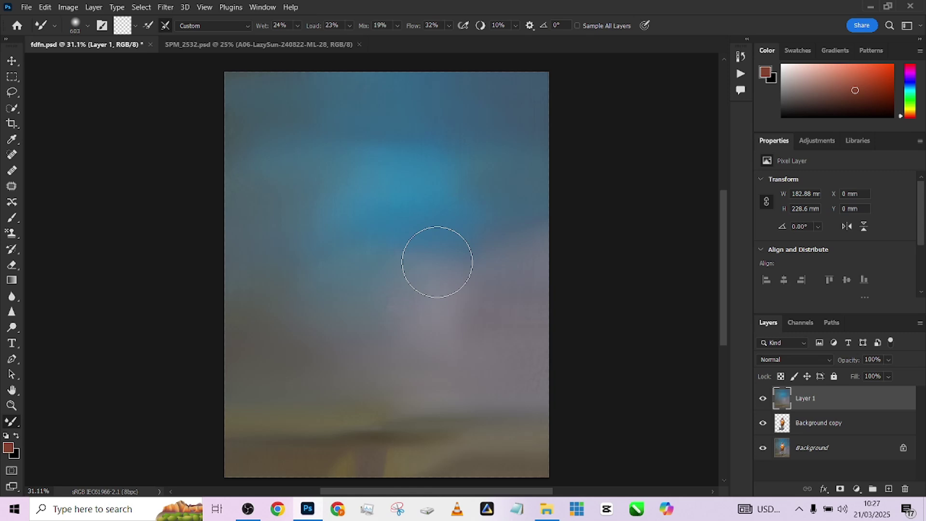
# - Move the Background copy layer above Layer 1 and make Layer 1 active
pyautogui.click(832, 413)
pyautogui.moveTo(828, 426); pyautogui.dragTo(833, 394)
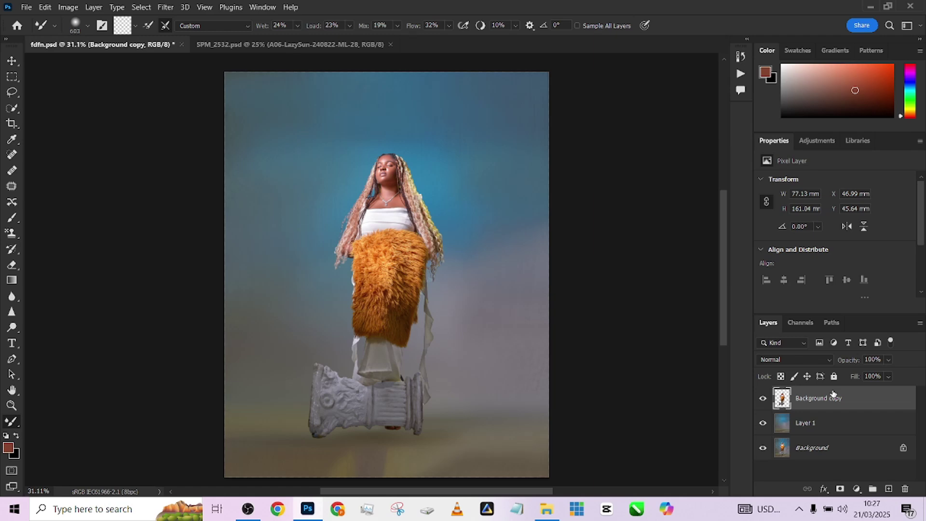
pyautogui.click(835, 421)
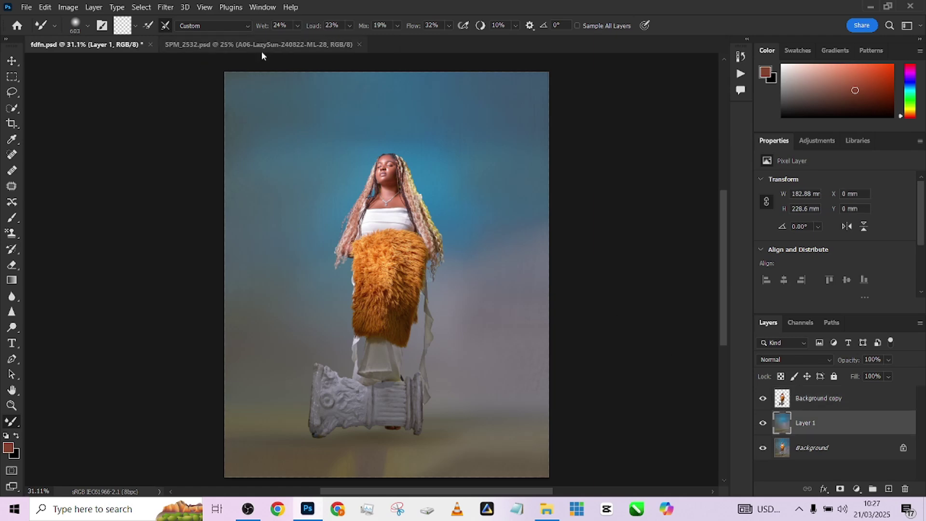
# - Switch to the reference composite SPM_2532.psd and isolate its Background, Layer 1 and Background copy layers for viewing
pyautogui.click(204, 46)
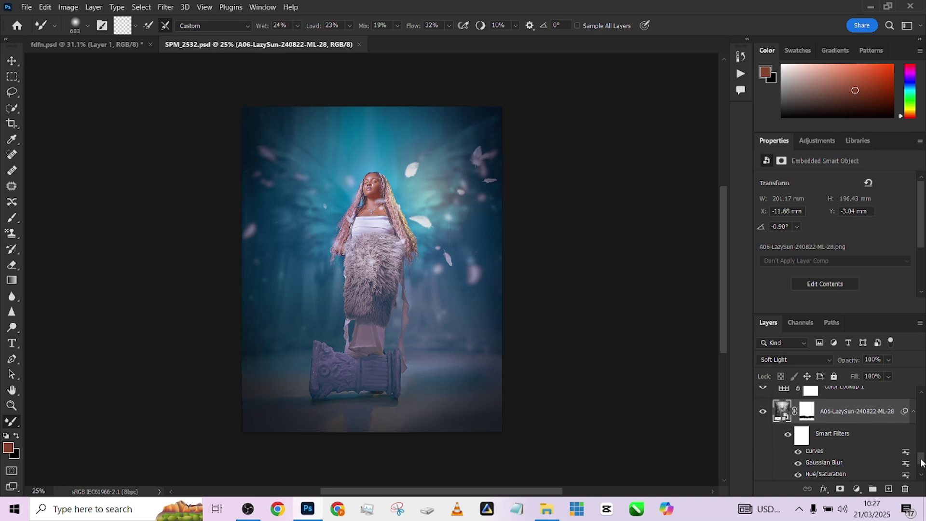
pyautogui.moveTo(921, 462); pyautogui.dragTo(922, 472)
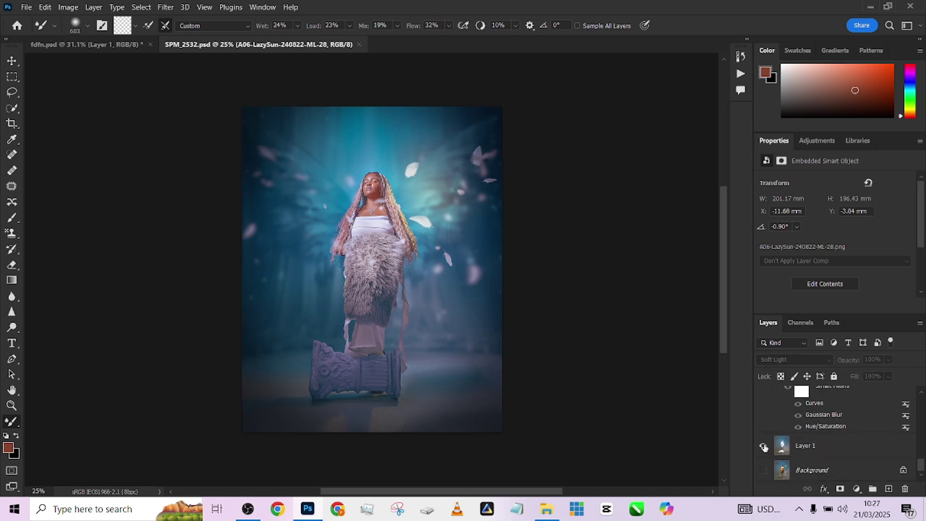
pyautogui.keyDown('alt'); pyautogui.click(764, 447); pyautogui.keyUp('alt')
pyautogui.keyDown('alt'); pyautogui.click(764, 447); pyautogui.keyUp('alt')
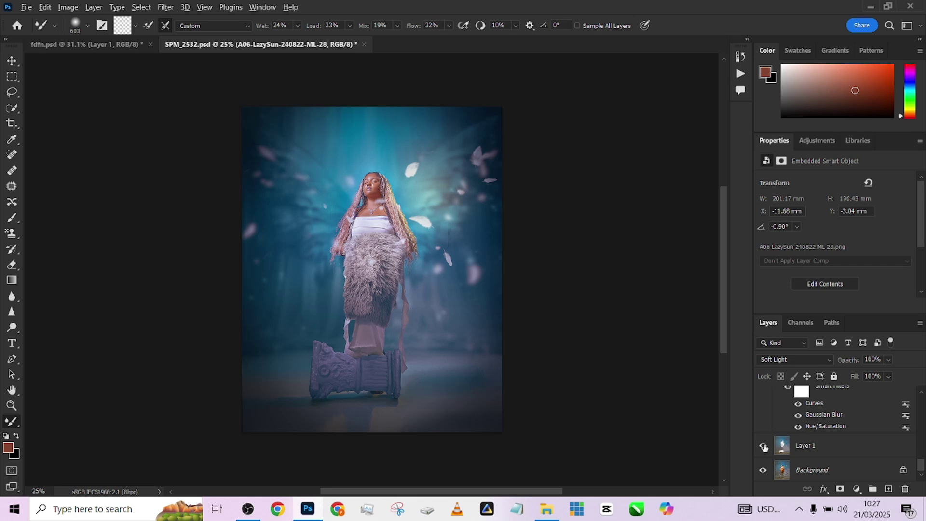
pyautogui.keyDown('alt'); pyautogui.click(764, 447); pyautogui.keyUp('alt')
pyautogui.keyDown('alt'); pyautogui.click(764, 473); pyautogui.keyUp('alt')
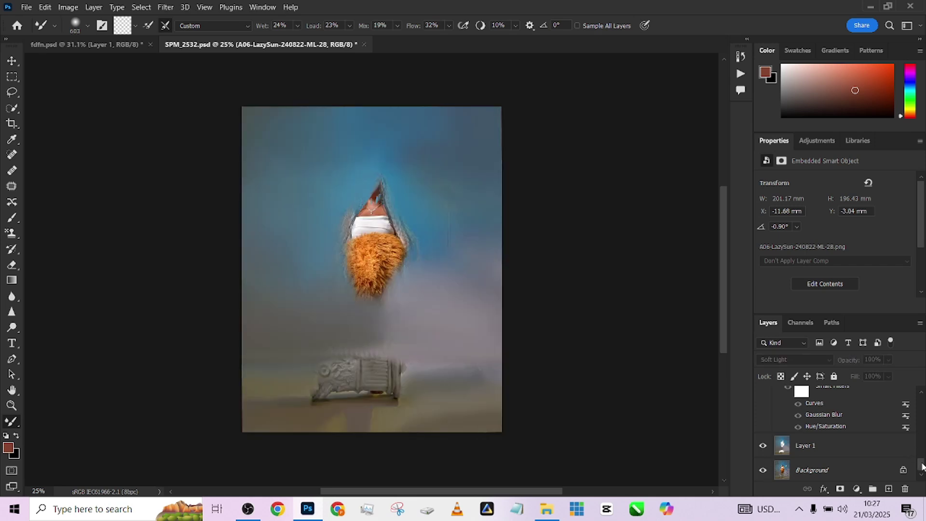
pyautogui.scroll(5, 790, 447)
pyautogui.click(763, 398)
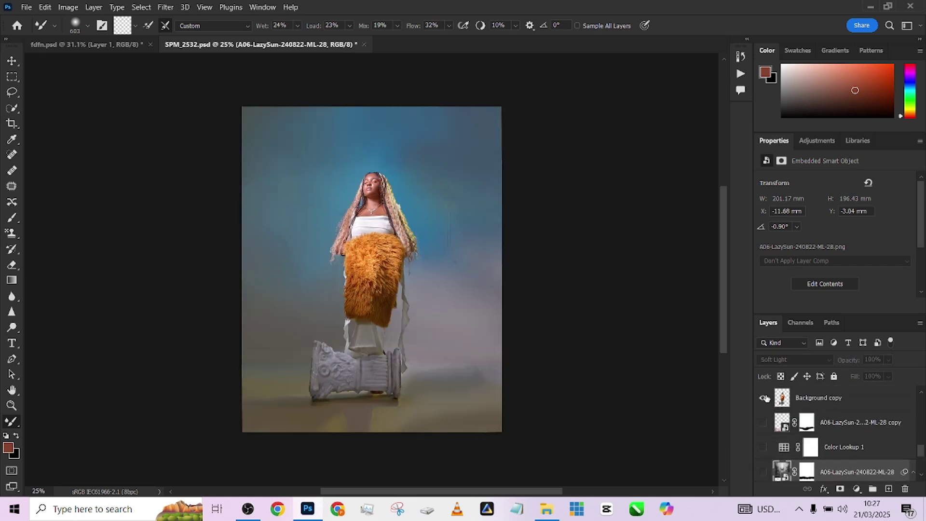
# - Examine the reference's backdrop build-up by toggling the A06-LazySun-240822-ML-28 layer, its copy and the Color Lookup 1 layer
pyautogui.scroll(-5, 922, 459)
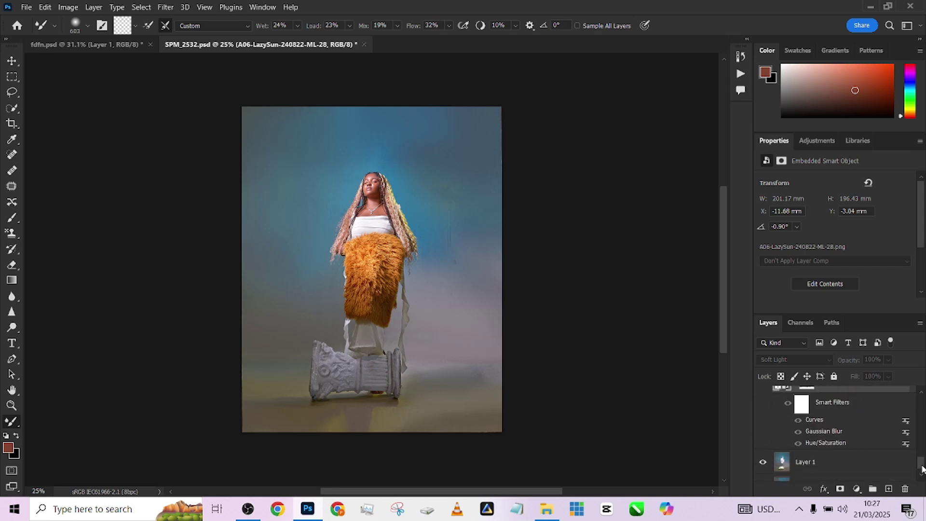
pyautogui.scroll(4, 924, 459)
pyautogui.scroll(1, 923, 458)
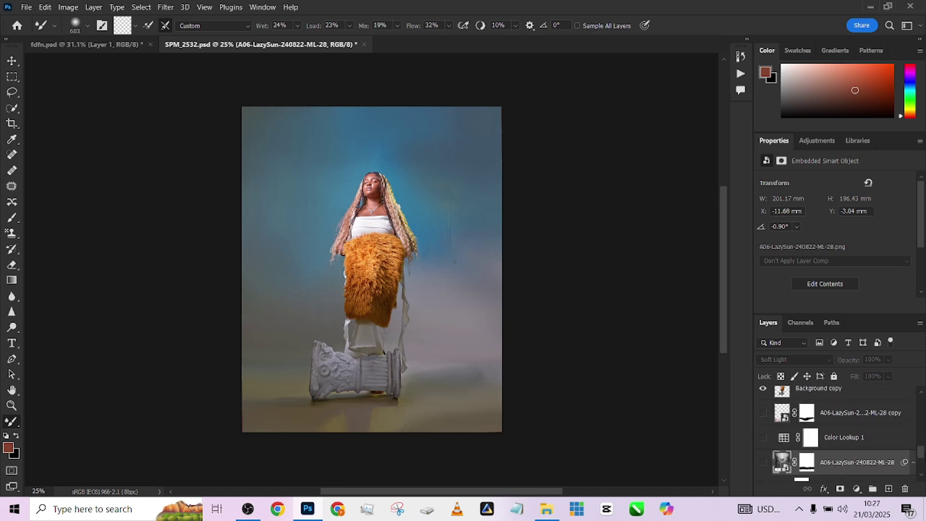
pyautogui.scroll(1, 922, 458)
pyautogui.click(764, 440)
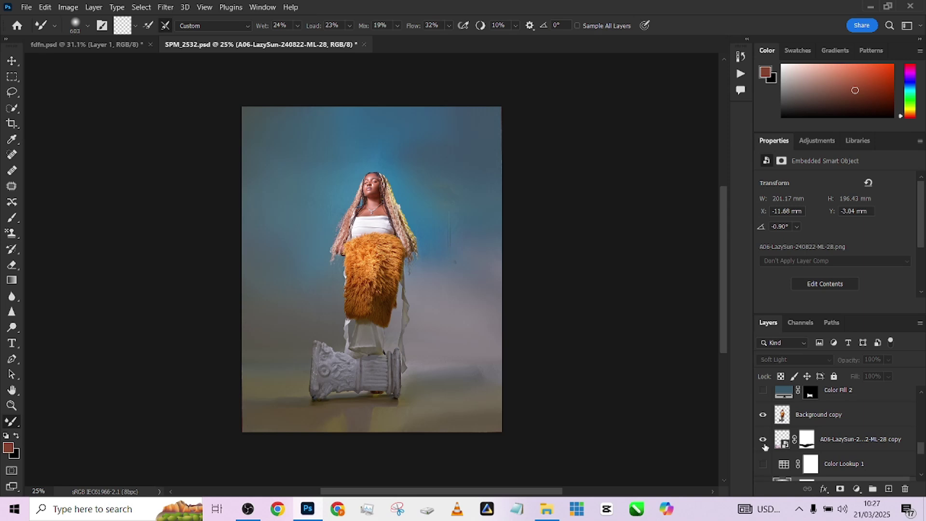
pyautogui.click(763, 464)
pyautogui.click(765, 463)
pyautogui.scroll(-2, 777, 451)
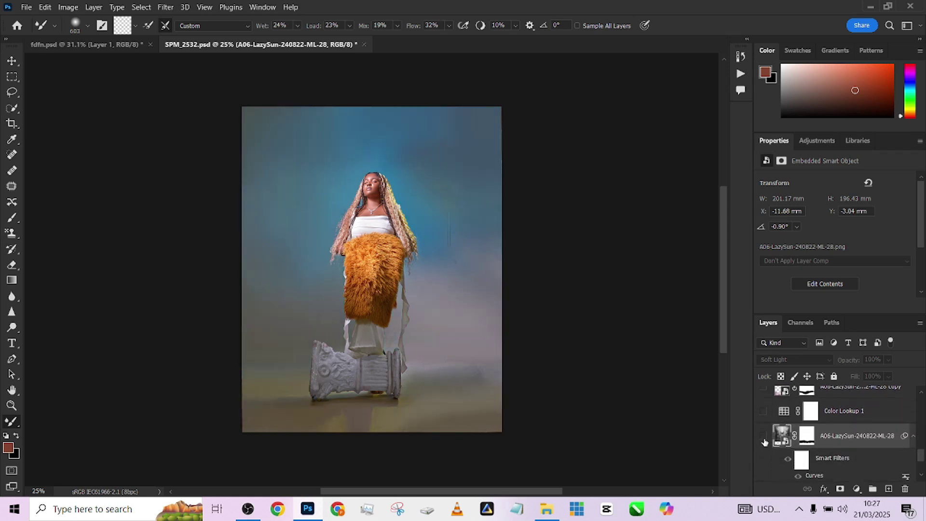
pyautogui.click(763, 437)
pyautogui.click(763, 439)
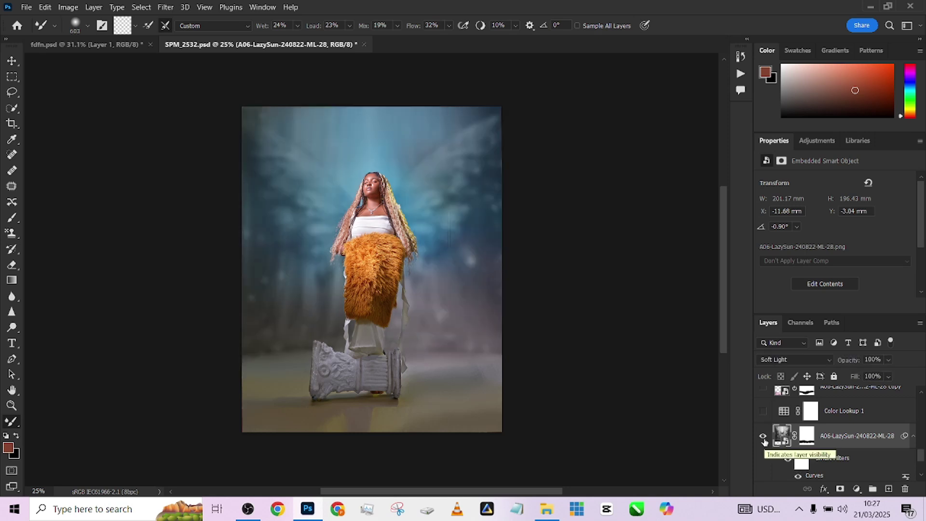
pyautogui.click(763, 437)
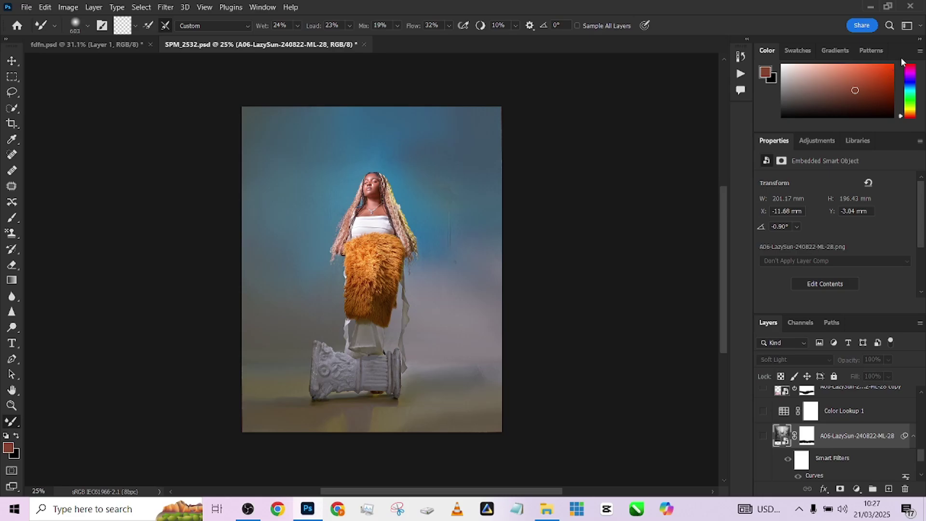
# - Switch to File Explorer and browse the Data (D:) drive for the folder holding the winged backdrop image
pyautogui.click(871, 7)
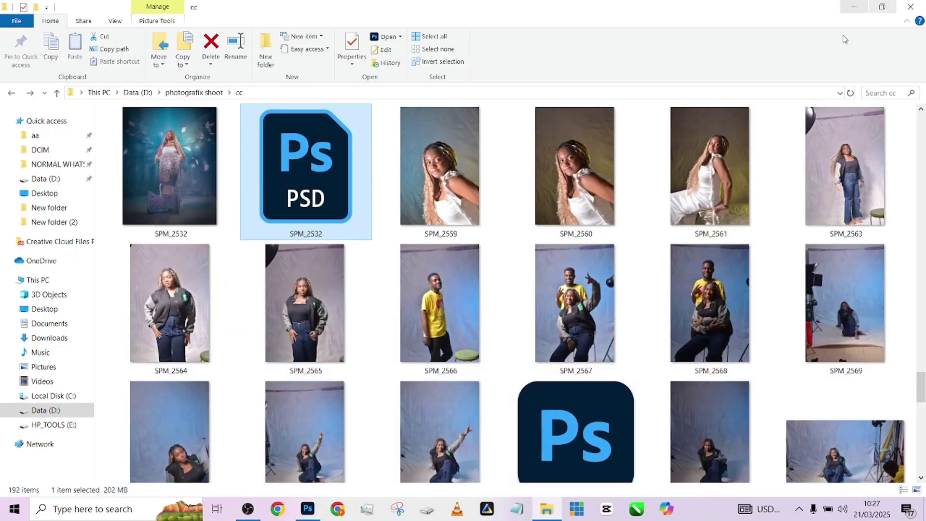
pyautogui.click(61, 411)
pyautogui.click(427, 330)
pyautogui.press('p')
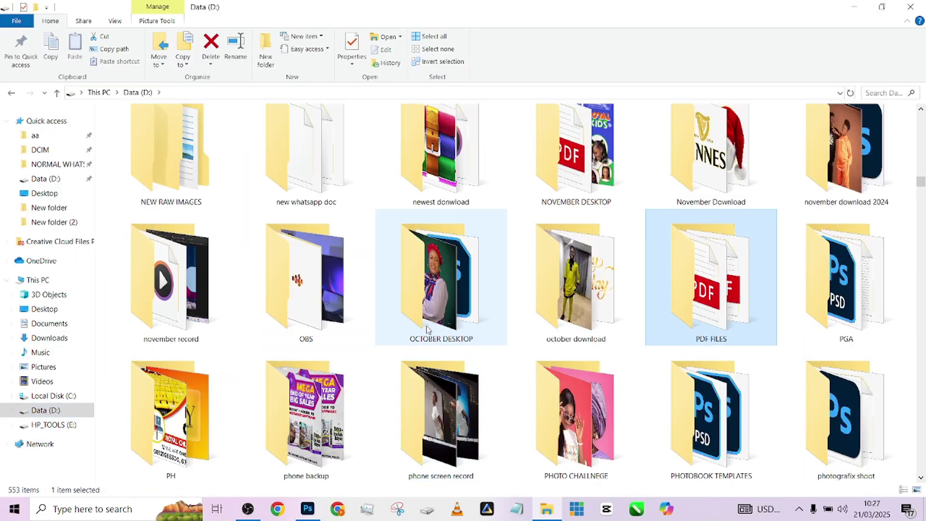
pyautogui.press('s')
pyautogui.press('Return')
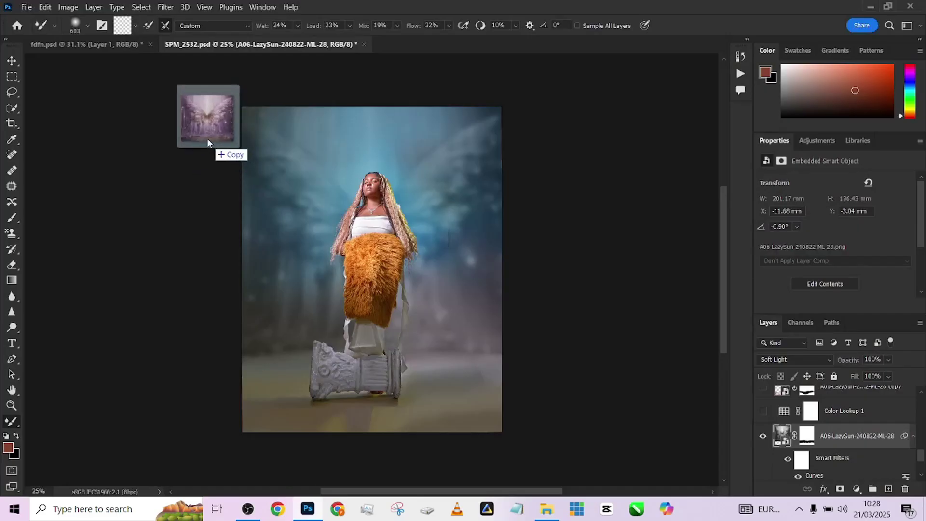
# - Place A06-LazySun-240822-ML-28.png into fdfn.psd above Layer 1, sized about 206 mm wide so the wings sit behind the woman
pyautogui.moveTo(207, 138); pyautogui.dragTo(358, 249)
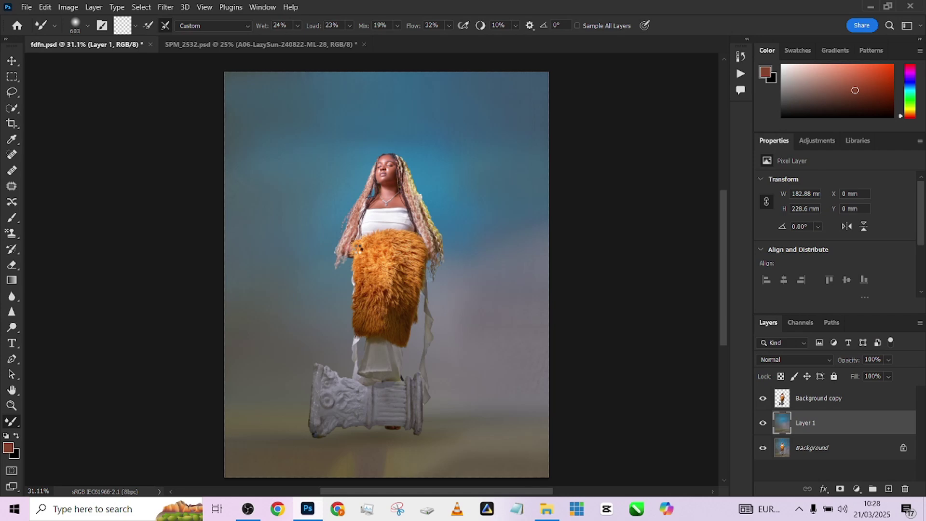
pyautogui.moveTo(472, 262); pyautogui.dragTo(484, 220)
pyautogui.moveTo(547, 371); pyautogui.dragTo(566, 384)
pyautogui.moveTo(493, 263); pyautogui.dragTo(495, 274)
pyautogui.moveTo(568, 388); pyautogui.dragTo(570, 392)
pyautogui.click(598, 25)
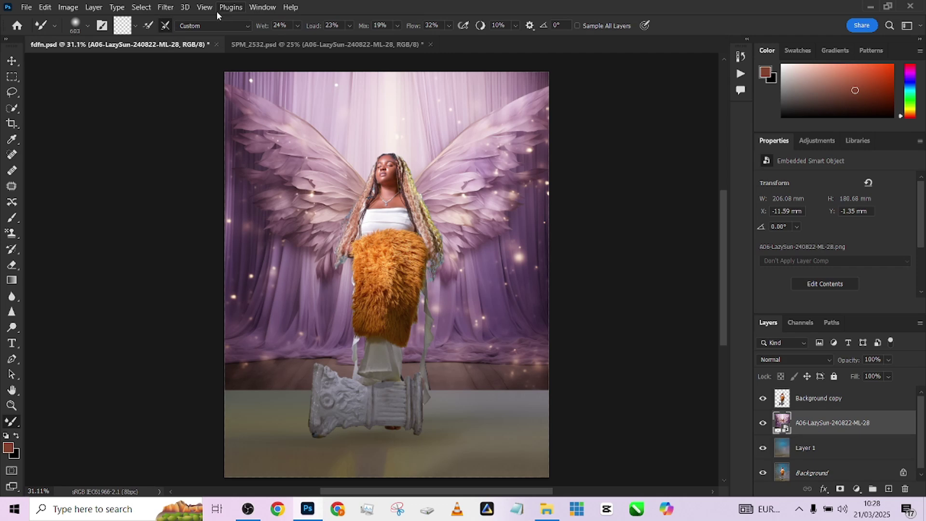
# - Compare with SPM_2532.psd, and in fdfn.psd scale the winged backdrop to 47.22%, centred horizontally against the canvas's top edge
pyautogui.click(250, 44)
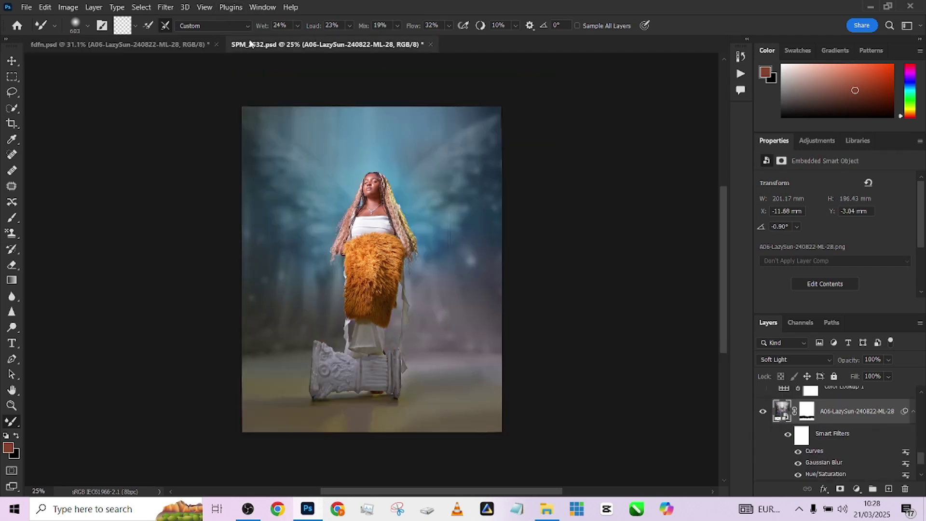
pyautogui.click(119, 44)
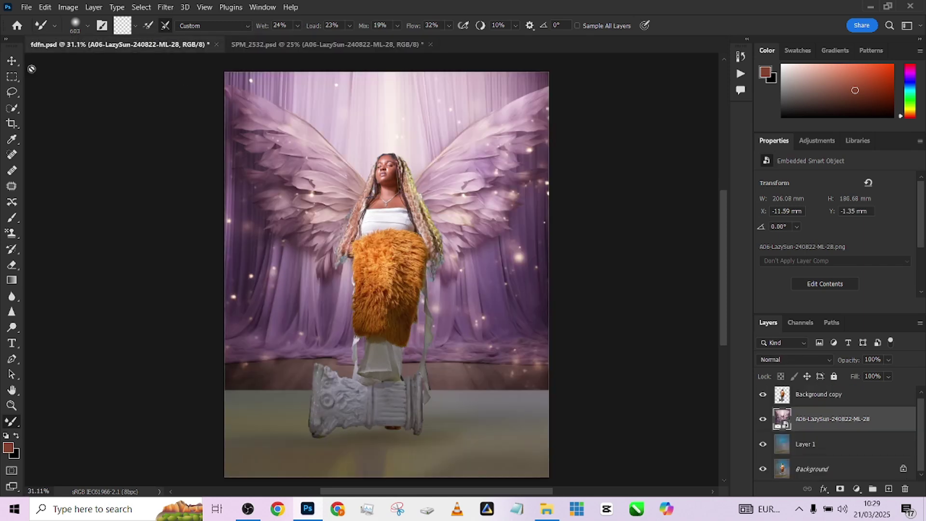
pyautogui.click(12, 60)
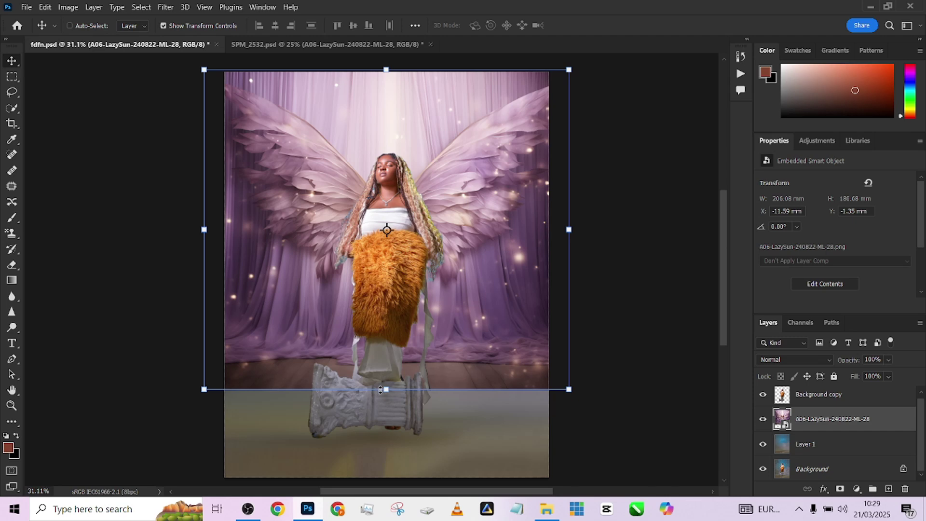
pyautogui.moveTo(386, 388); pyautogui.dragTo(386, 360)
pyautogui.moveTo(519, 179)
pyautogui.mouseDown()
pyautogui.moveTo(520, 197)
pyautogui.moveTo(521, 182)
pyautogui.mouseUp()
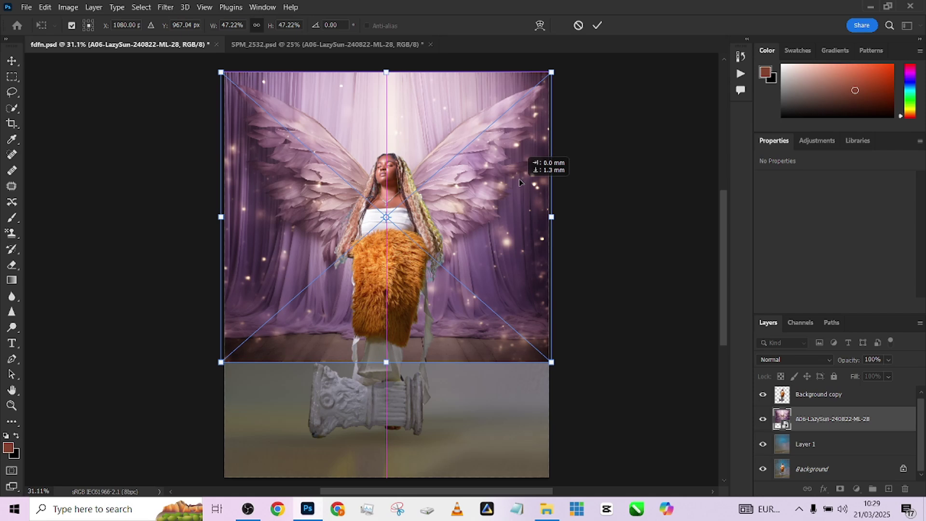
pyautogui.click(598, 25)
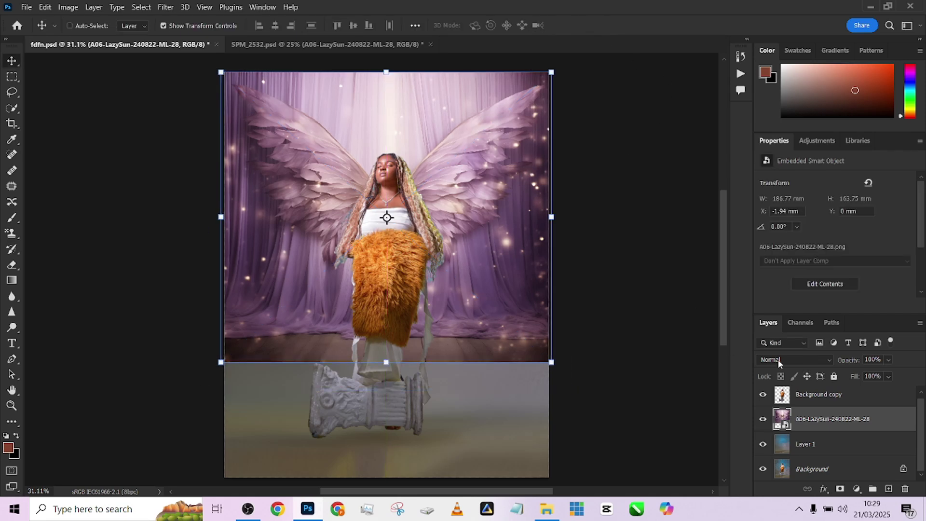
# - Mask the winged backdrop with an inverted rectangular selection so the wooden floor strip below the curtains is hidden
pyautogui.click(12, 76)
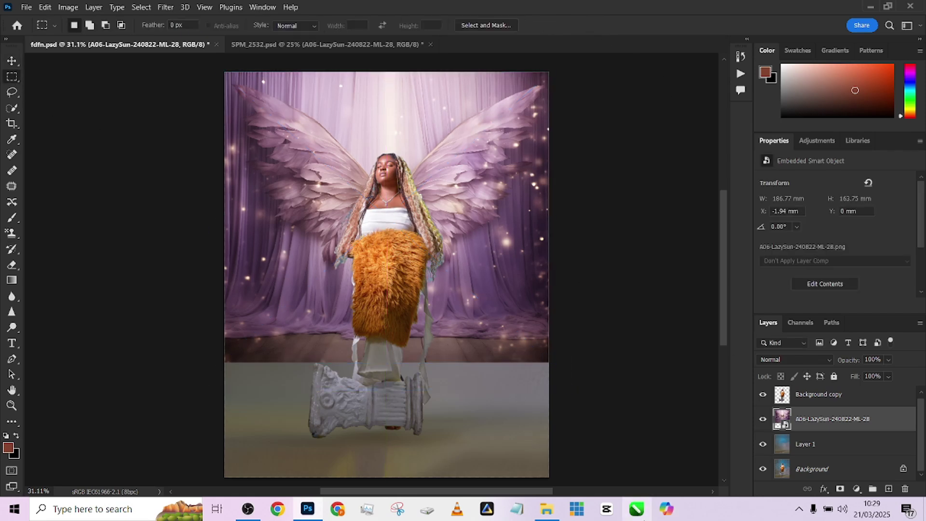
pyautogui.moveTo(577, 478); pyautogui.dragTo(182, 331)
pyautogui.click(840, 489)
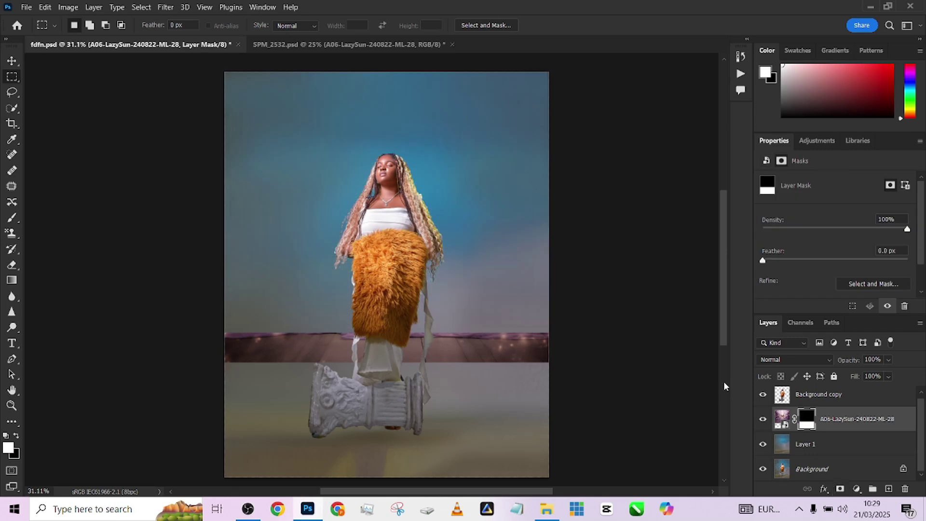
pyautogui.hotkey('ctrl', 'i')
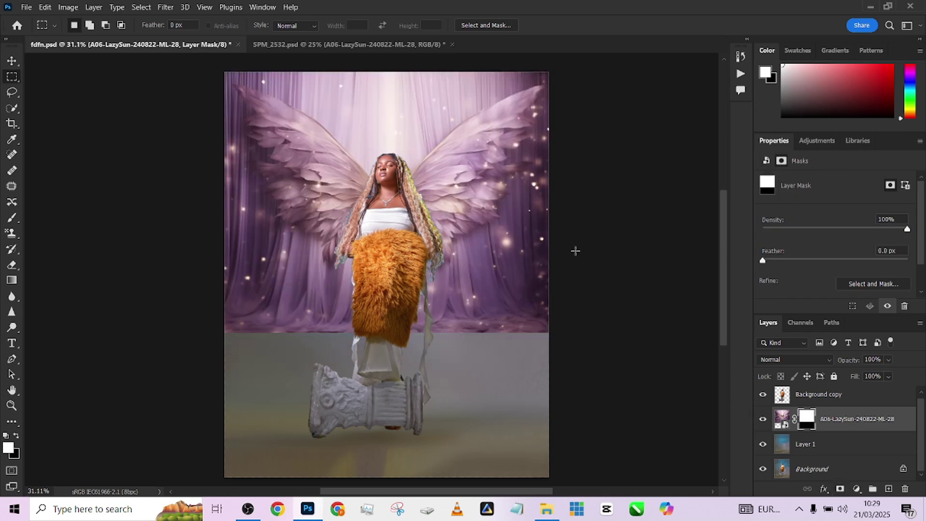
# - Compare with SPM_2532.psd, and in fdfn.psd lower the masked backdrop and stretch it to the canvas's top edge, about 187 × 193 mm
pyautogui.click(305, 45)
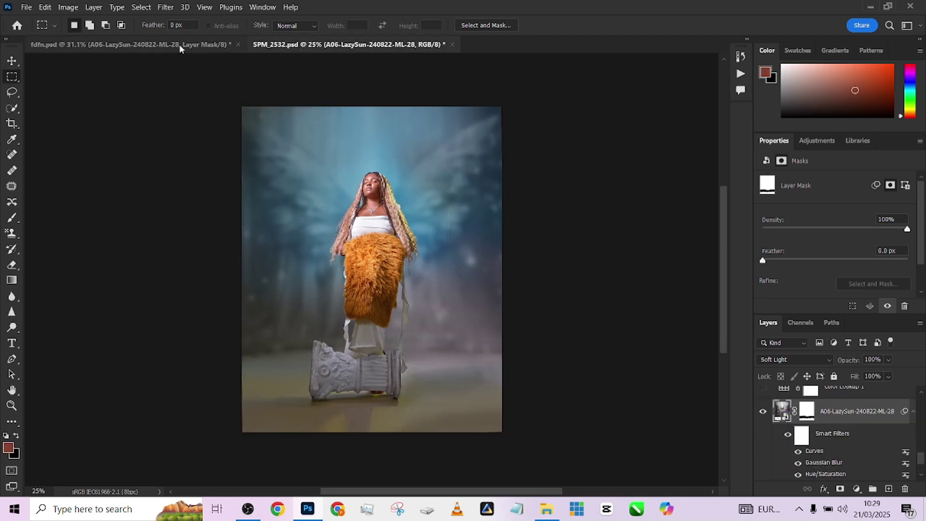
pyautogui.click(180, 45)
pyautogui.press('v')
pyautogui.moveTo(491, 247); pyautogui.dragTo(487, 288)
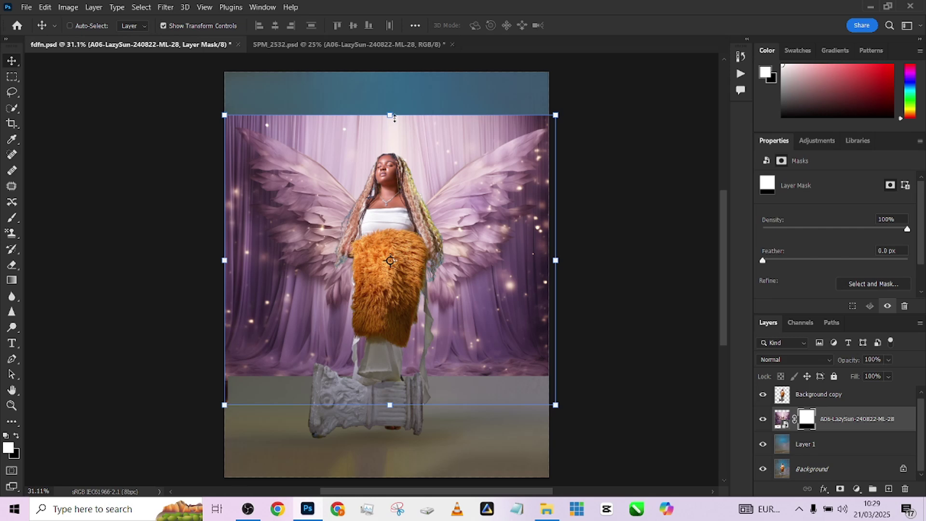
pyautogui.moveTo(390, 116); pyautogui.dragTo(391, 72)
pyautogui.moveTo(395, 403); pyautogui.dragTo(397, 412)
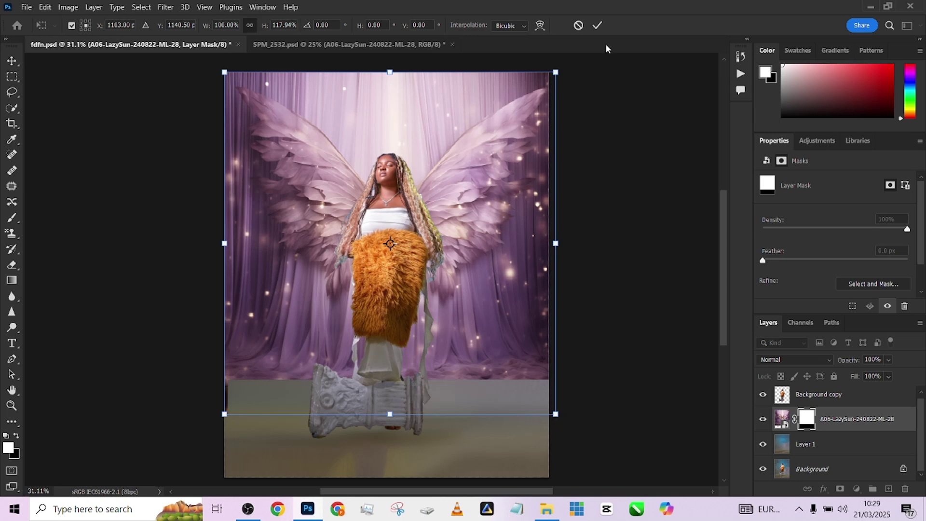
pyautogui.click(597, 25)
# - Check the reference's backdrop layer in SPM_2532.psd and set the winged backdrop in fdfn.psd to Soft Light blending
pyautogui.click(353, 45)
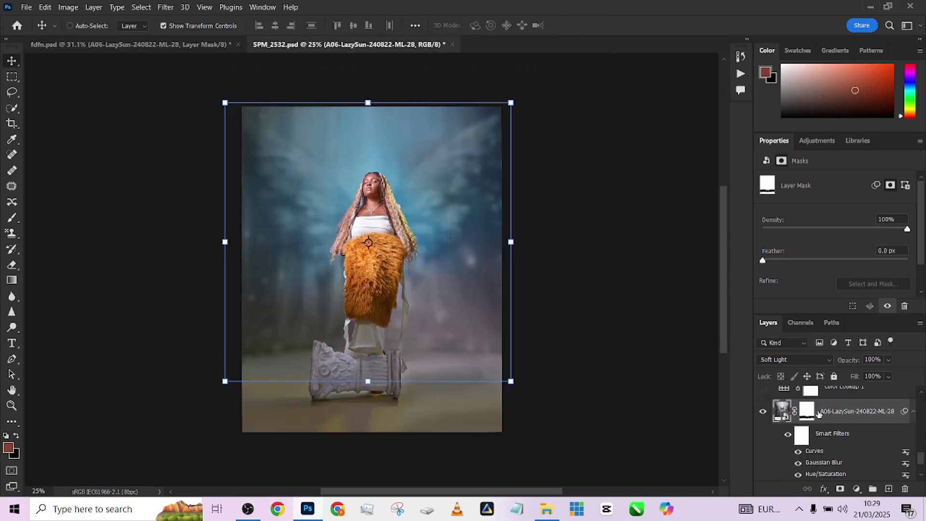
pyautogui.click(197, 47)
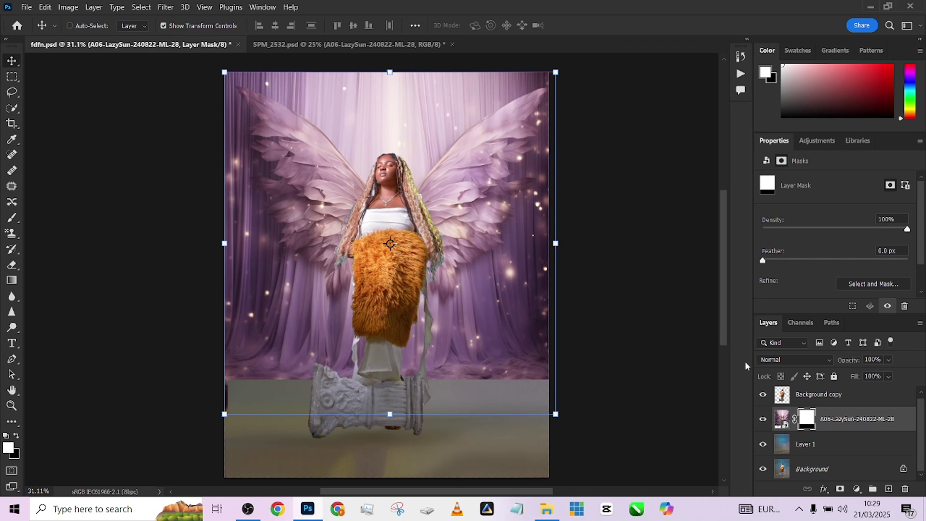
pyautogui.click(773, 361)
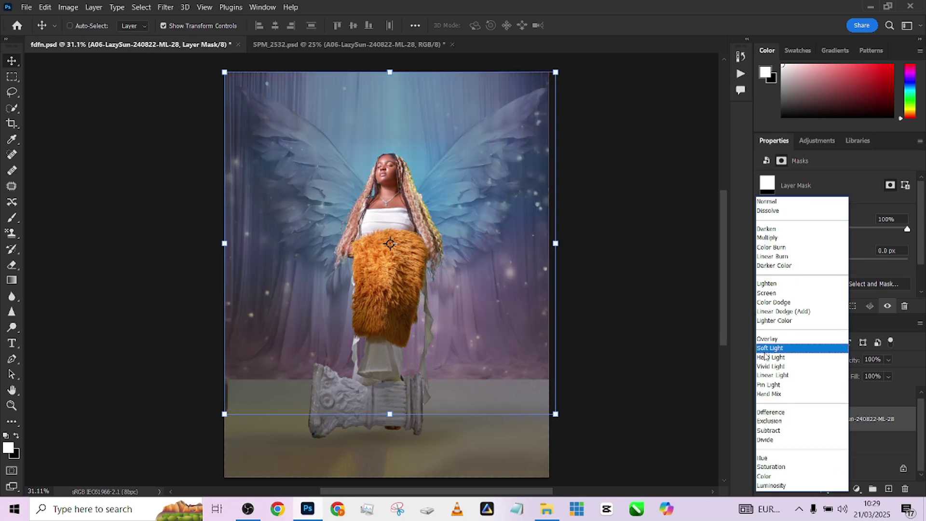
pyautogui.click(765, 353)
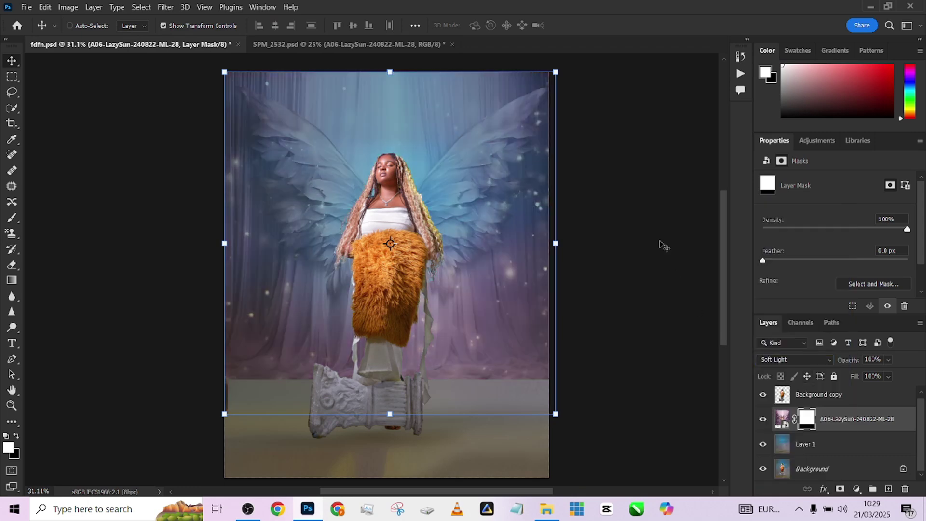
pyautogui.click(340, 45)
pyautogui.click(148, 39)
# - Apply a Gaussian Blur smart filter with a 17-pixel radius to the winged backdrop image
pyautogui.click(782, 418)
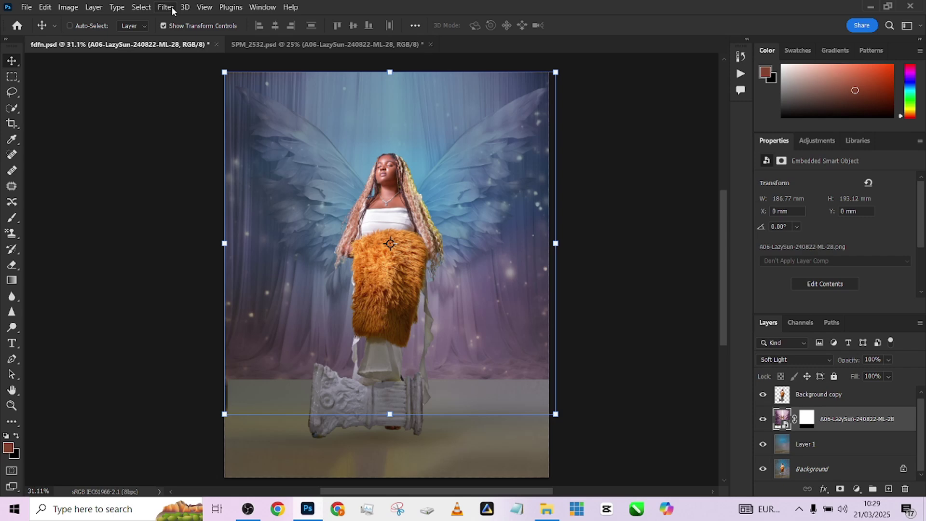
pyautogui.click(173, 11)
pyautogui.moveTo(180, 150)
pyautogui.click(334, 199)
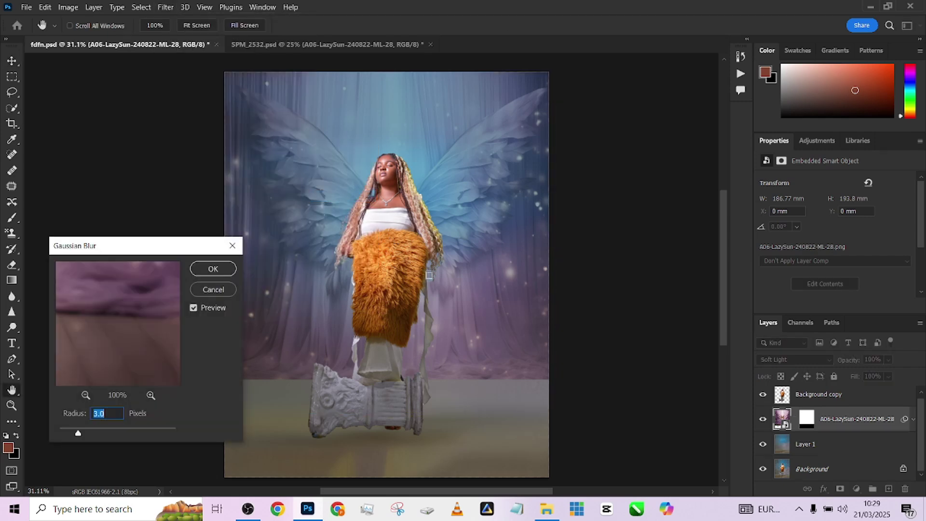
pyautogui.moveTo(95, 428); pyautogui.dragTo(110, 434)
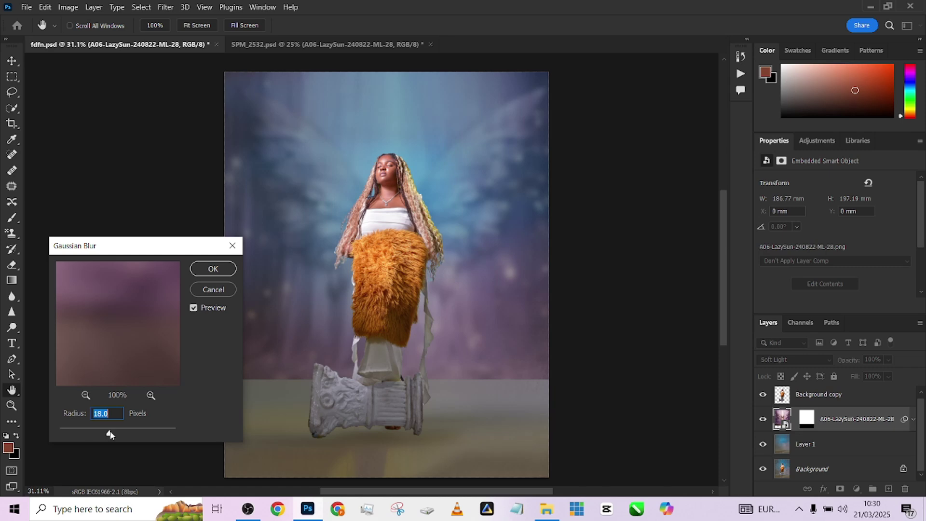
pyautogui.moveTo(110, 435); pyautogui.dragTo(109, 435)
pyautogui.write('17')
pyautogui.press('Return')
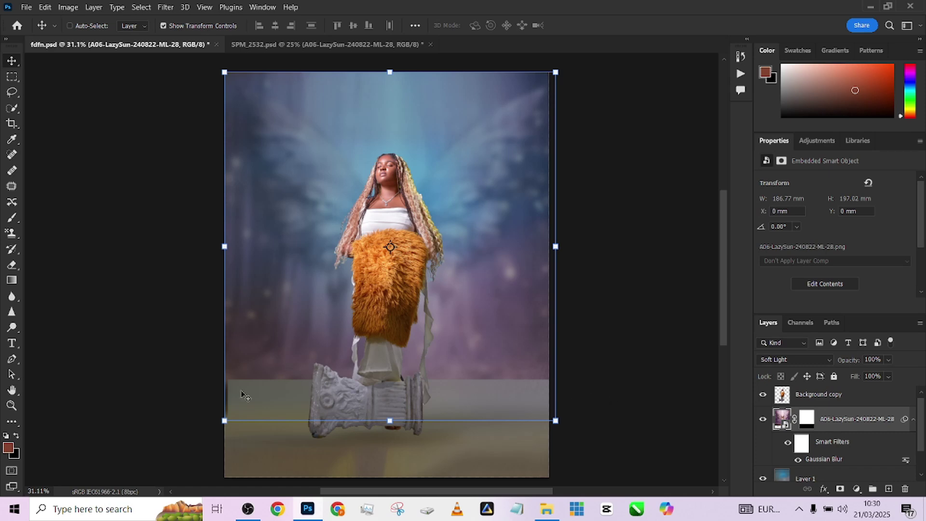
# - Paint black on the backdrop's mask along the floor line with a soft 224 px brush at 16% flow to blend the hard edge
pyautogui.click(807, 418)
pyautogui.press('b')
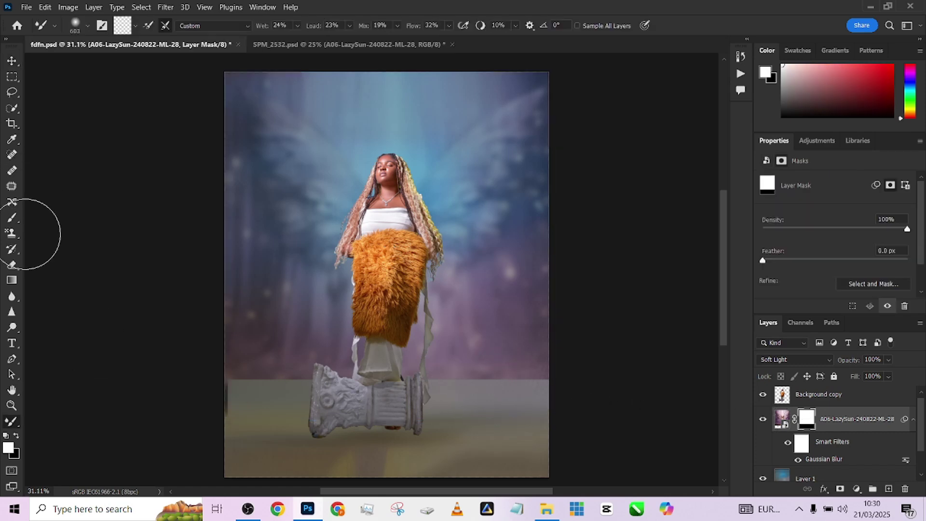
pyautogui.click(13, 223)
pyautogui.moveTo(449, 367); pyautogui.dragTo(464, 367)
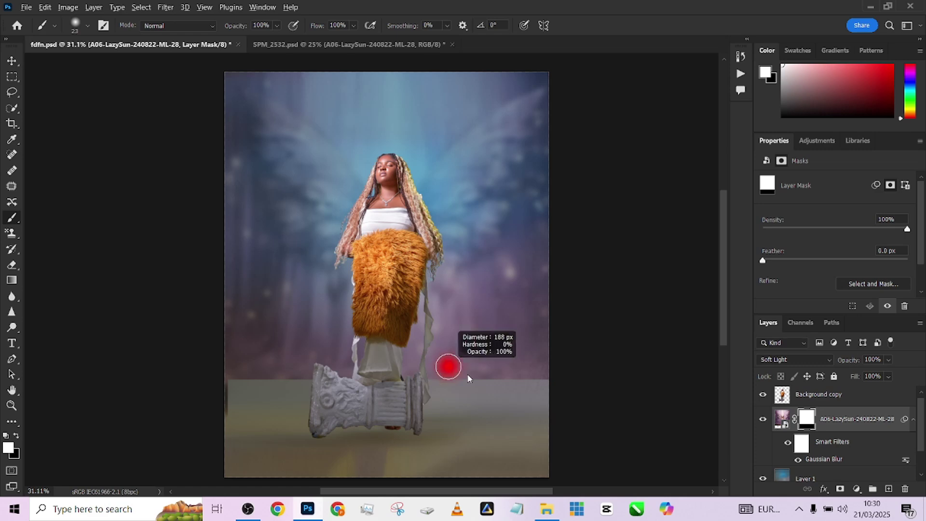
pyautogui.press('x')
pyautogui.click(354, 26)
pyautogui.moveTo(338, 40); pyautogui.dragTo(319, 39)
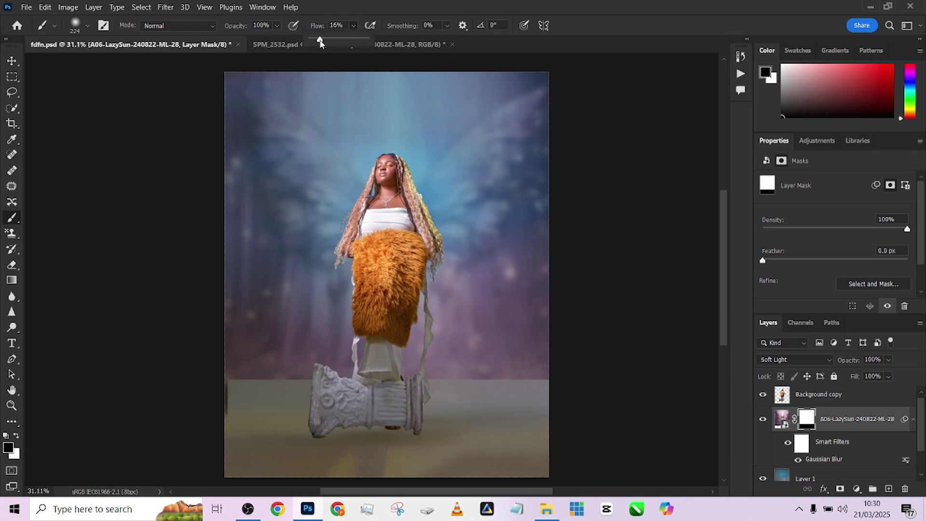
pyautogui.moveTo(555, 380)
pyautogui.mouseDown()
pyautogui.moveTo(479, 393)
pyautogui.moveTo(563, 388)
pyautogui.moveTo(463, 394)
pyautogui.moveTo(483, 394)
pyautogui.moveTo(390, 382)
pyautogui.moveTo(195, 379)
pyautogui.moveTo(246, 397)
pyautogui.moveTo(177, 394)
pyautogui.moveTo(194, 403)
pyautogui.moveTo(195, 417)
pyautogui.moveTo(261, 398)
pyautogui.moveTo(192, 387)
pyautogui.moveTo(236, 414)
pyautogui.moveTo(225, 386)
pyautogui.moveTo(301, 396)
pyautogui.moveTo(221, 385)
pyautogui.moveTo(406, 392)
pyautogui.moveTo(625, 375)
pyautogui.mouseUp()
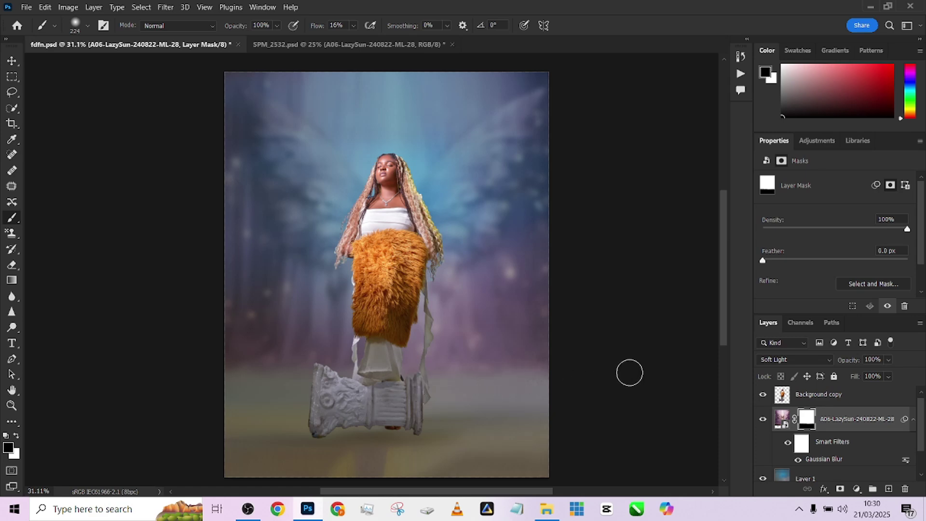
# - Examine the Color Lookup 1 layer's effect and settings in SPM_2532.psd, and return to fdfn.psd
pyautogui.click(292, 45)
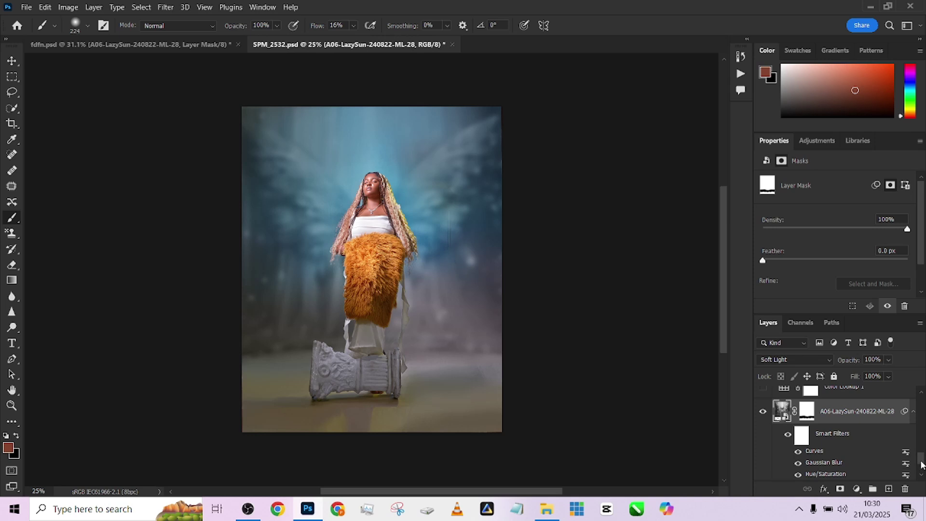
pyautogui.scroll(2, 921, 464)
pyautogui.click(764, 432)
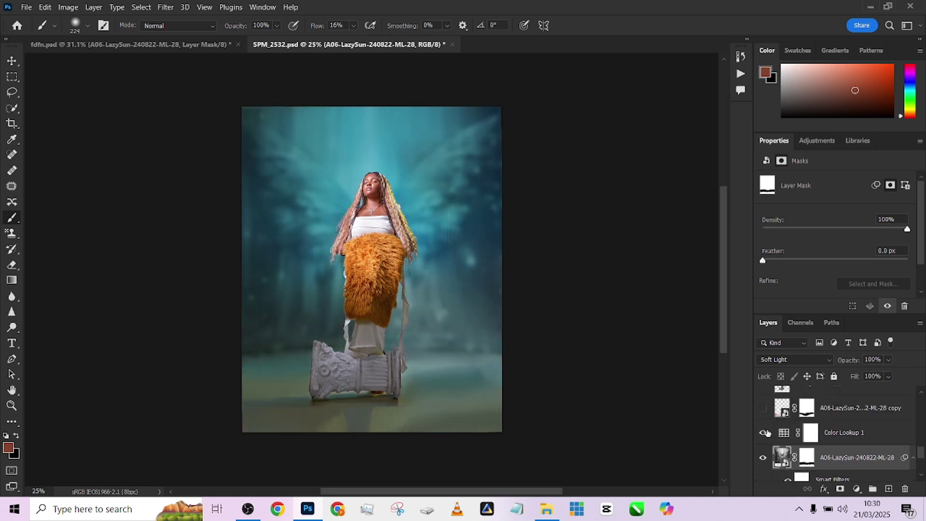
pyautogui.click(859, 433)
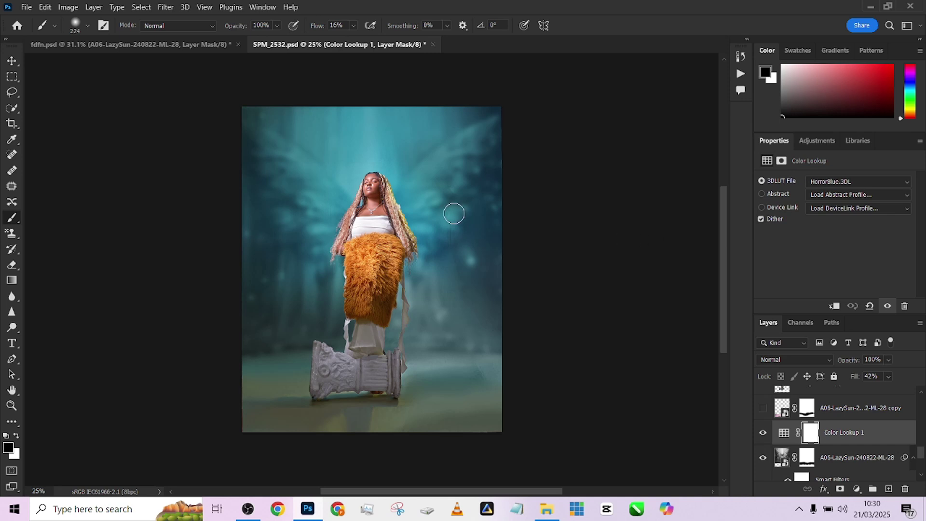
pyautogui.click(145, 45)
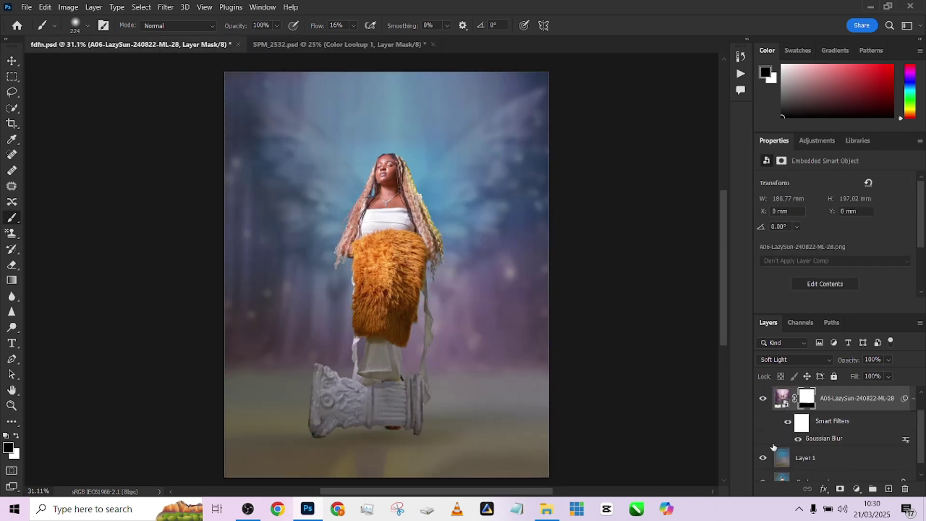
# - Add a Color Lookup adjustment above the winged backdrop using the HorrorBlue.3DL table
pyautogui.scroll(1, 851, 437)
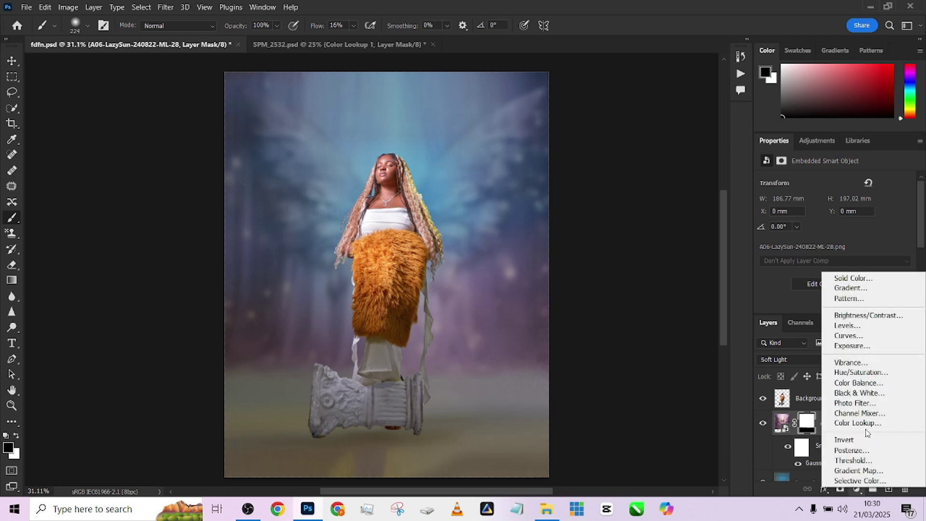
pyautogui.click(854, 423)
pyautogui.click(838, 182)
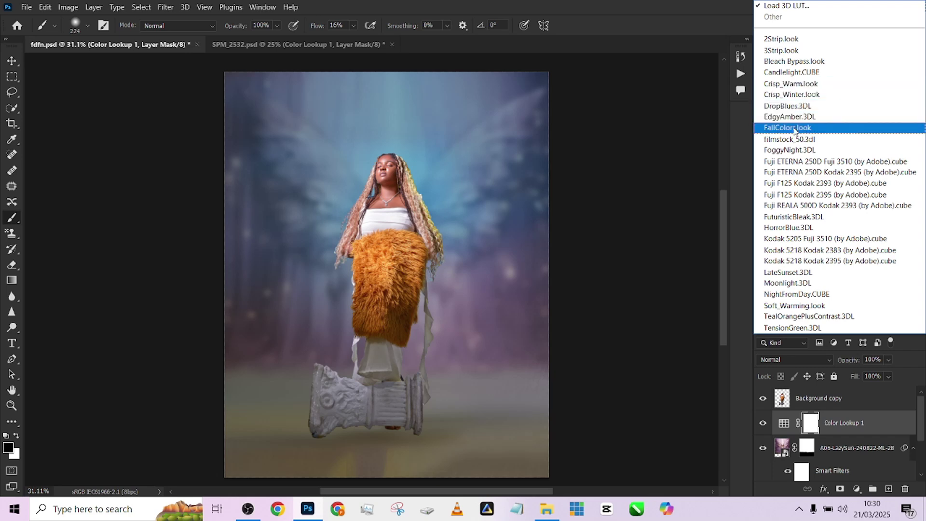
pyautogui.click(796, 228)
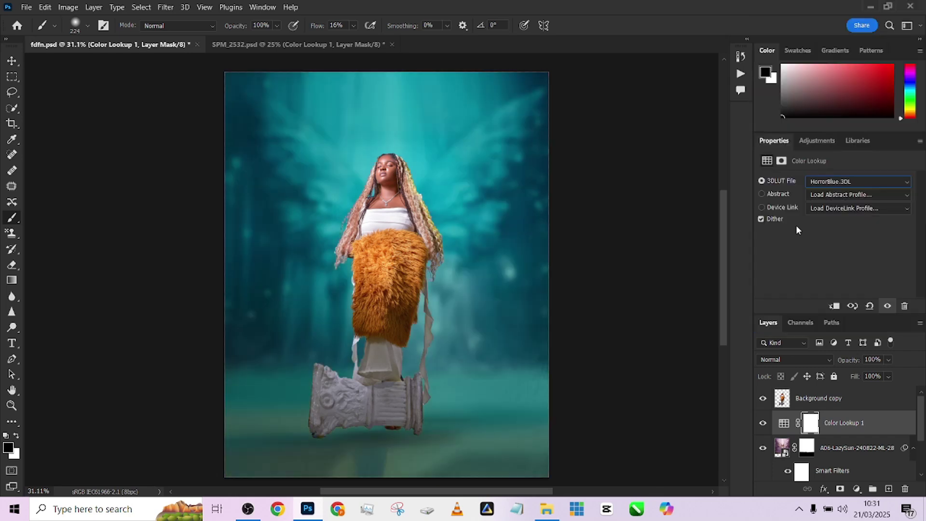
# - Set the Color Lookup layer's fill to 45% and compare the image with the adjustment hidden and shown
pyautogui.click(883, 376)
pyautogui.write('45')
pyautogui.press('Return')
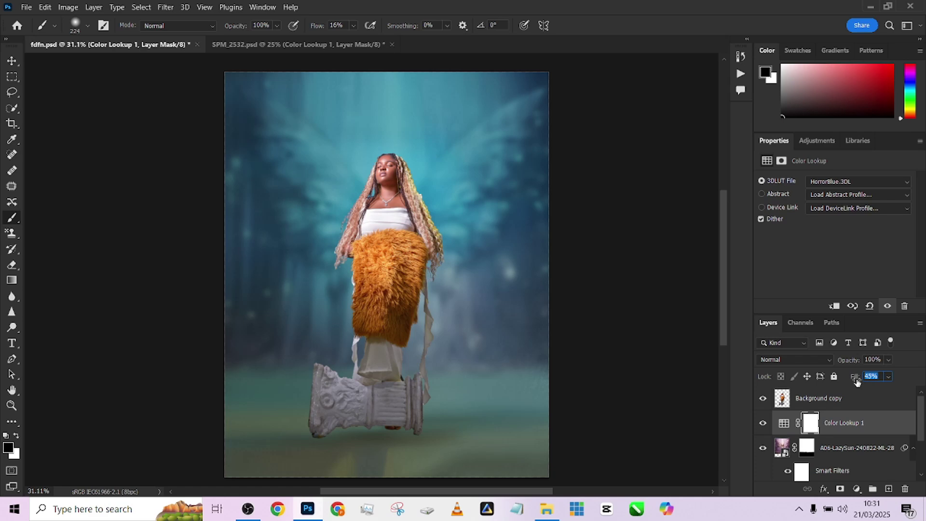
pyautogui.click(764, 424)
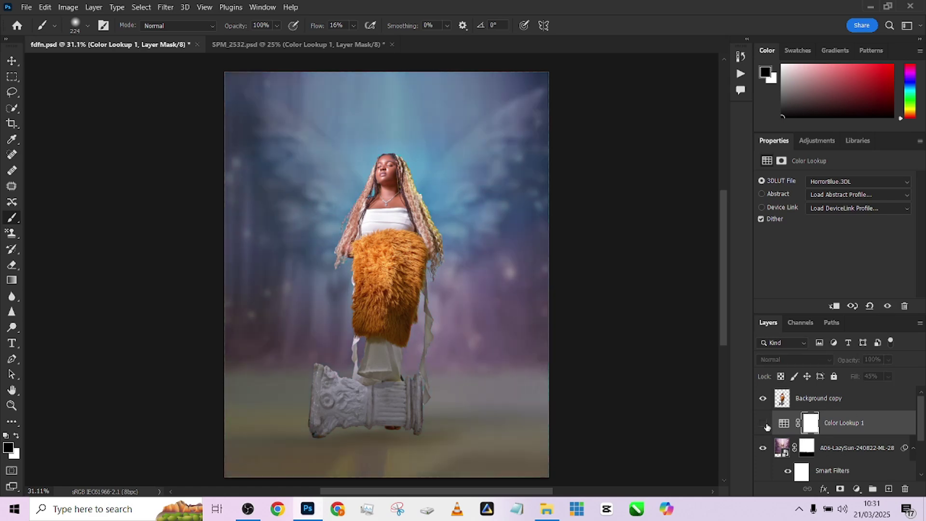
pyautogui.click(764, 424)
pyautogui.click(764, 424)
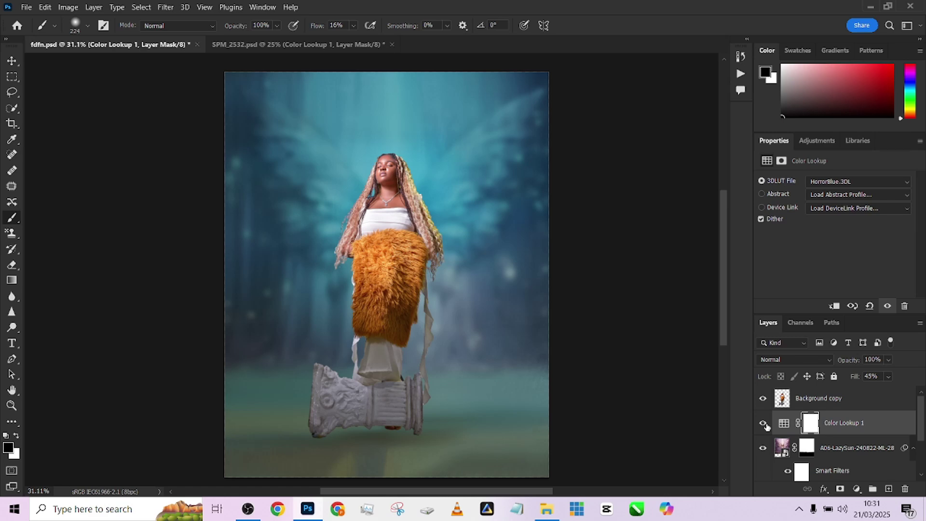
# - Examine in SPM_2532.psd what the A06-LazySun-240822-ML-28 copy and Color Fill 2 layers contribute by toggling their visibility
pyautogui.click(367, 45)
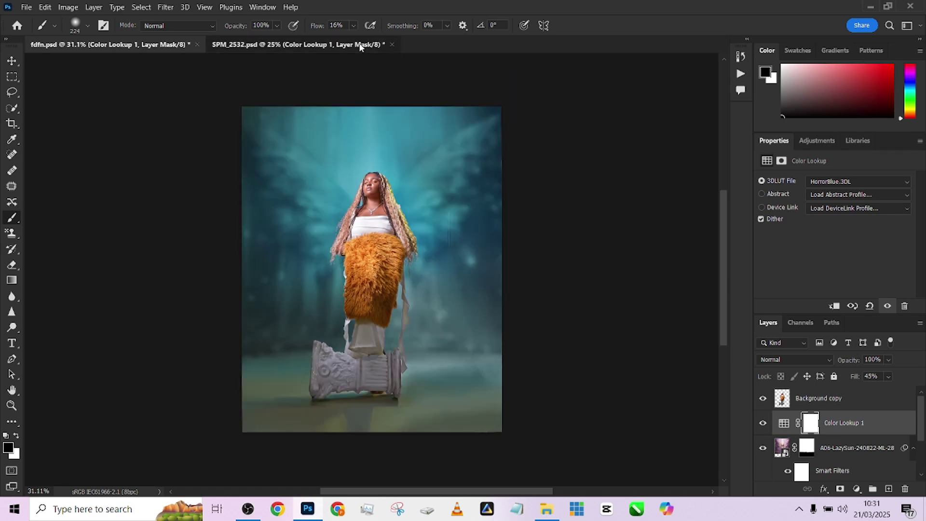
pyautogui.click(763, 444)
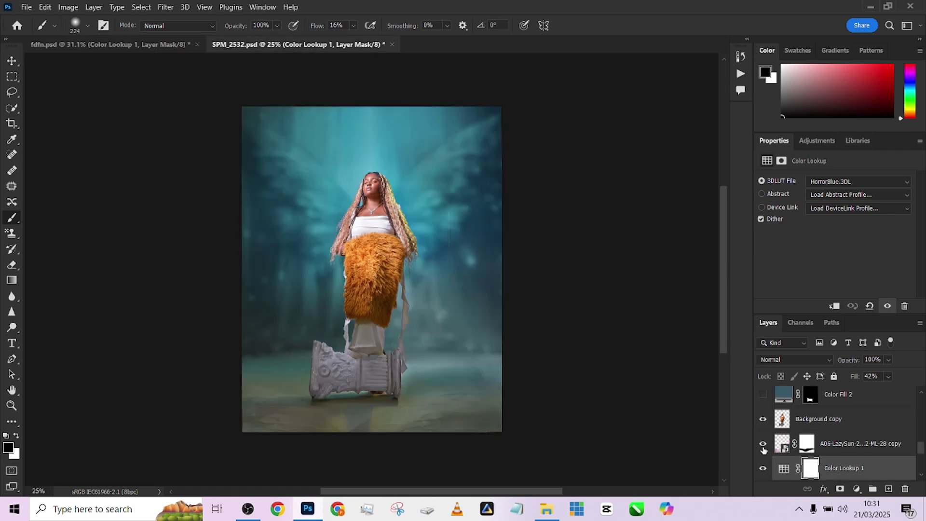
pyautogui.click(772, 444)
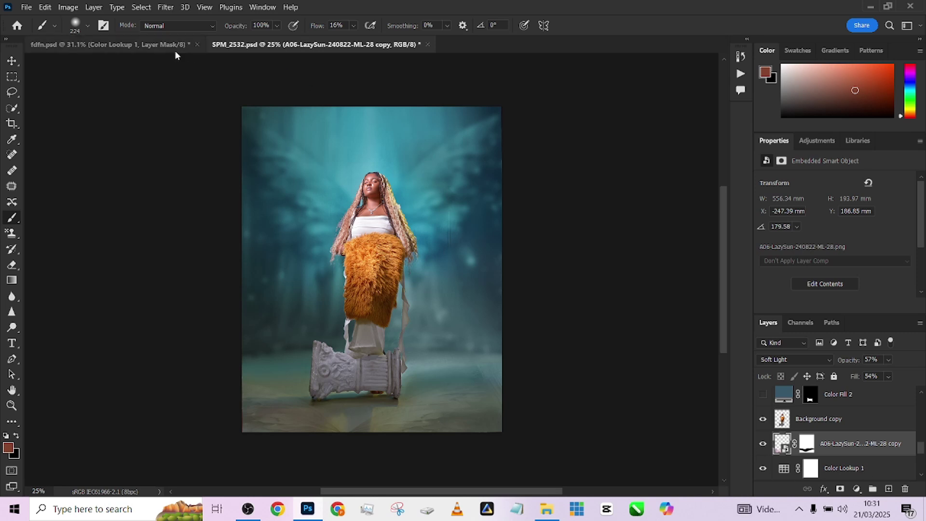
pyautogui.click(763, 444)
pyautogui.scroll(2, 920, 453)
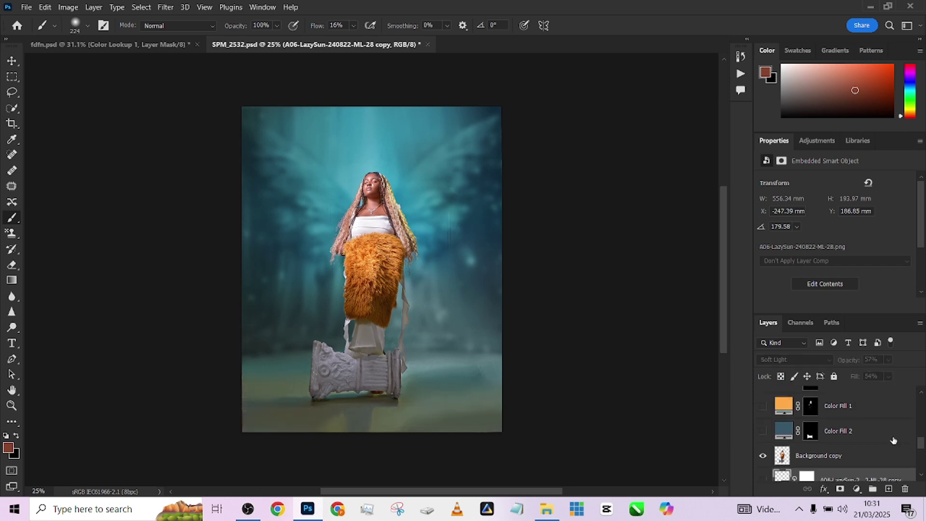
pyautogui.click(890, 440)
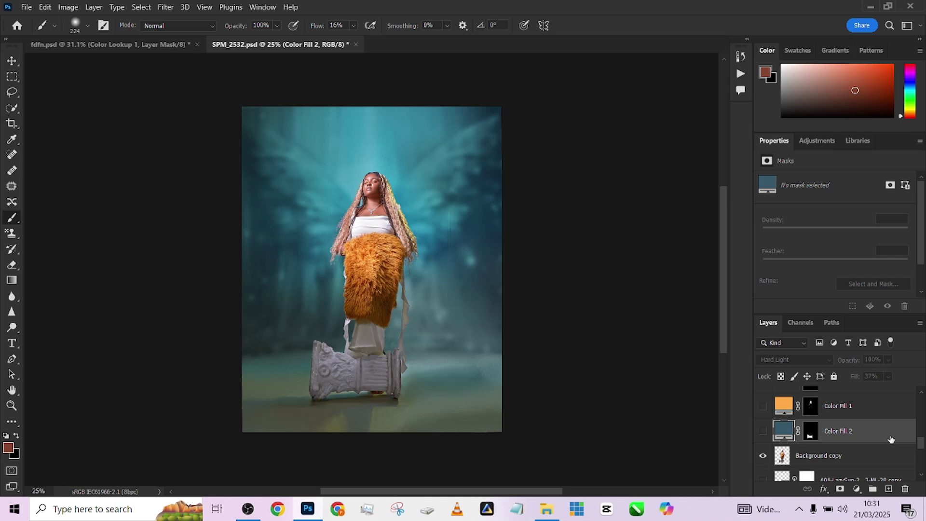
pyautogui.click(762, 432)
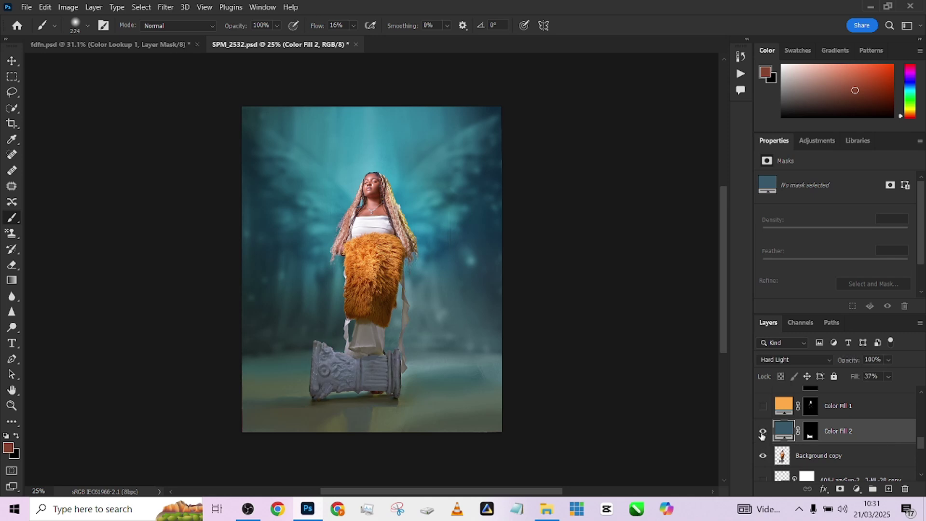
pyautogui.click(762, 432)
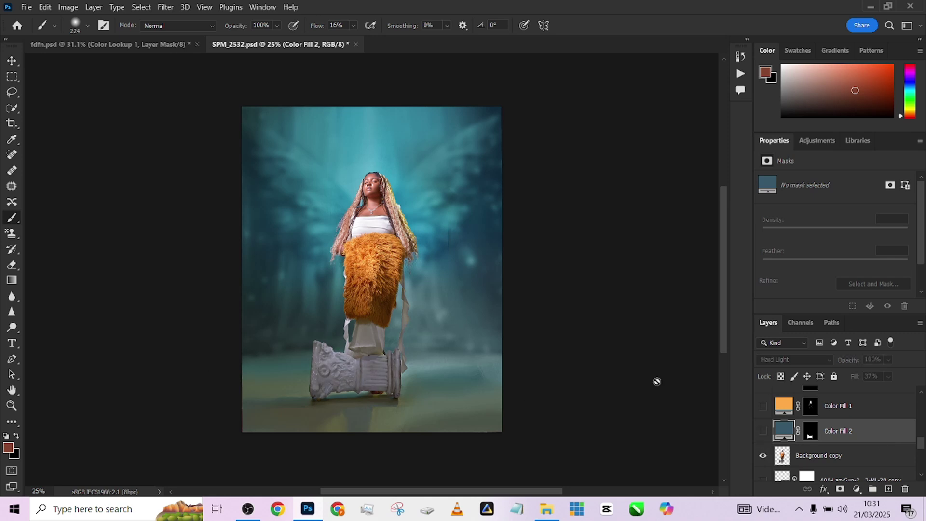
# - Show the Color Fill 2 layer in SPM_2532.psd, look up its colour hex value, and return to fdfn.psd
pyautogui.click(761, 435)
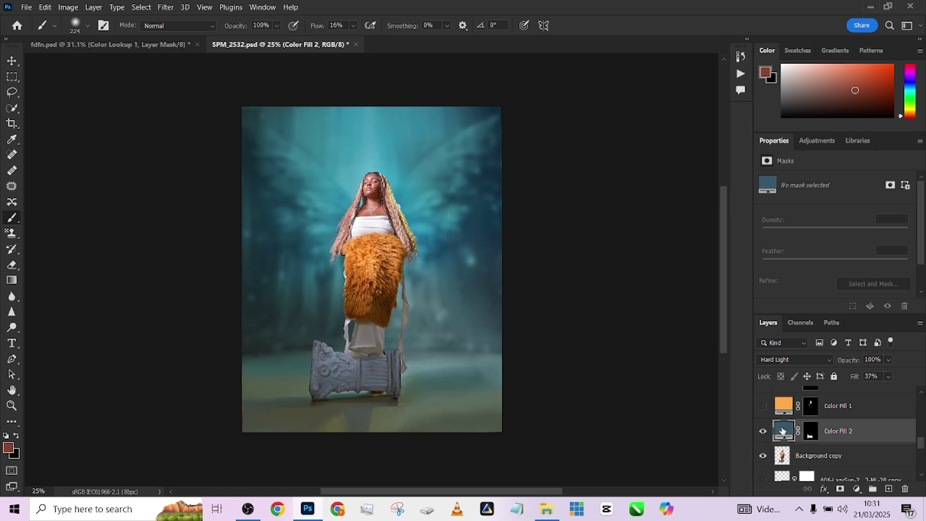
pyautogui.doubleClick(783, 430)
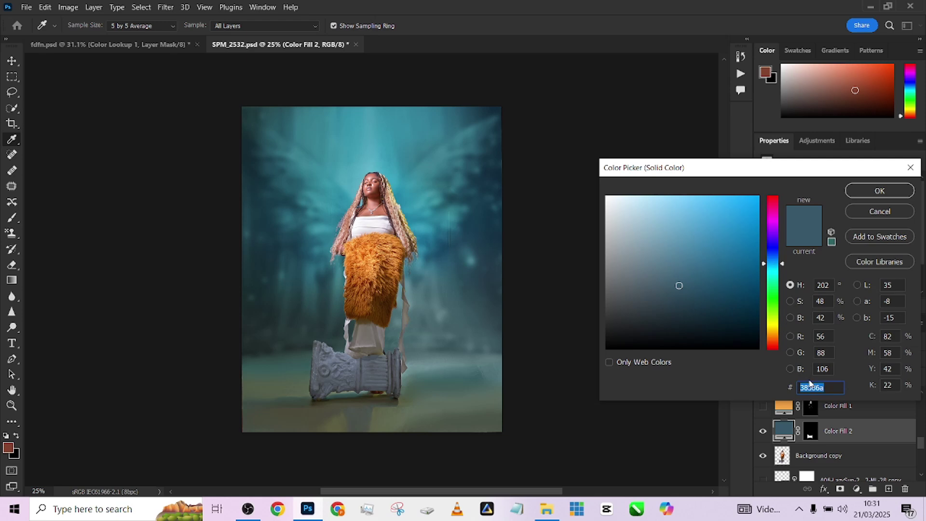
pyautogui.click(865, 186)
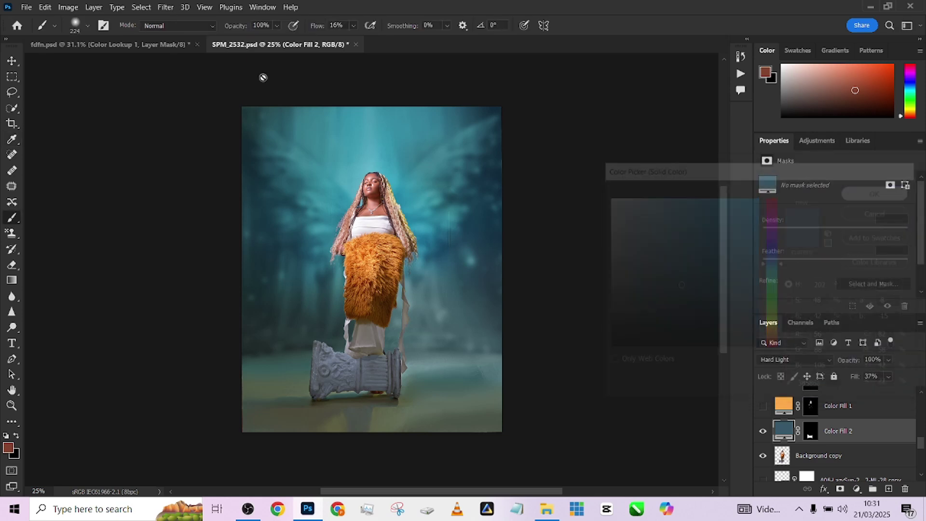
pyautogui.click(158, 46)
# - Select the whole fallen stone column on the Background copy layer with the Quick Selection tool
pyautogui.moveTo(795, 422); pyautogui.dragTo(811, 449)
pyautogui.click(817, 397)
pyautogui.keyDown('alt'); pyautogui.click(360, 336); pyautogui.keyUp('alt')
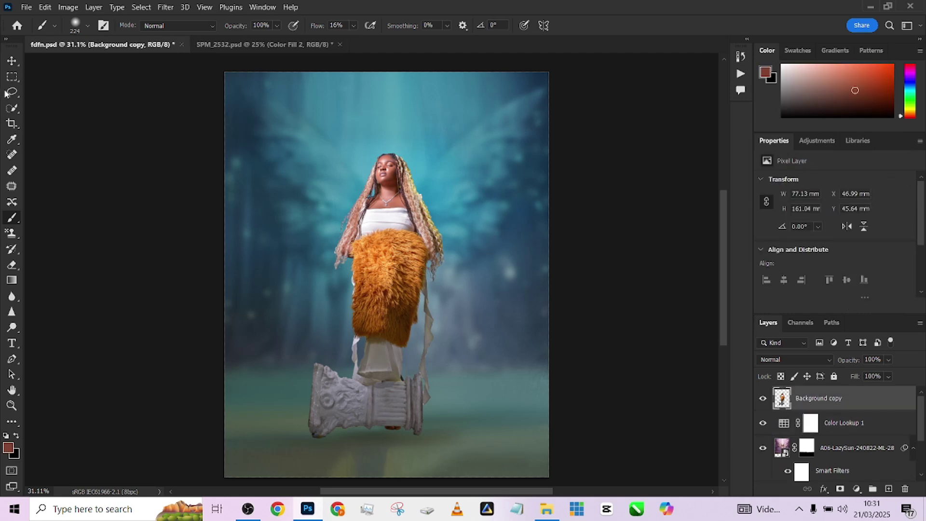
pyautogui.click(12, 109)
pyautogui.scroll(5, 386, 436)
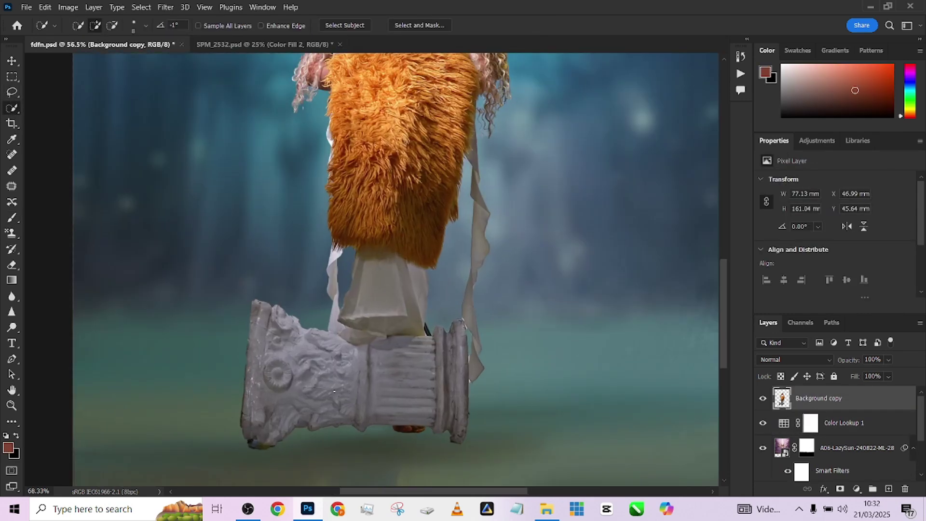
pyautogui.moveTo(266, 393)
pyautogui.mouseDown()
pyautogui.moveTo(415, 386)
pyautogui.moveTo(482, 337)
pyautogui.moveTo(356, 322)
pyautogui.moveTo(336, 290)
pyautogui.moveTo(499, 333)
pyautogui.moveTo(493, 348)
pyautogui.moveTo(458, 333)
pyautogui.moveTo(381, 333)
pyautogui.mouseUp()
pyautogui.moveTo(357, 431); pyautogui.dragTo(434, 437)
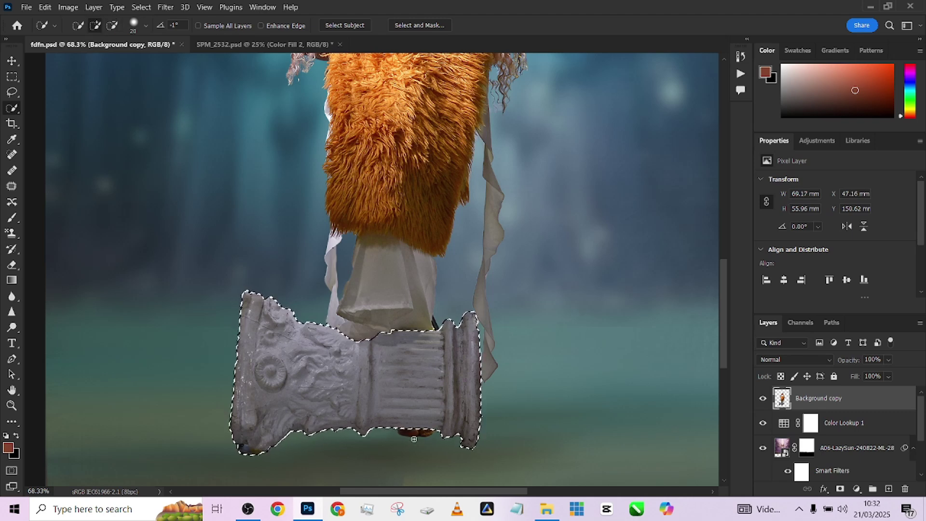
pyautogui.scroll(-5, 418, 385)
pyautogui.scroll(3, 421, 363)
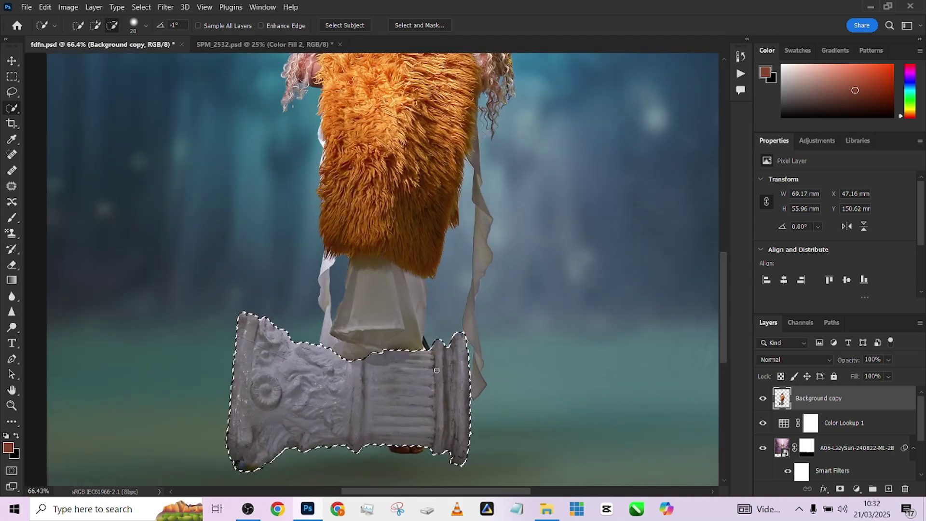
# - Add a Solid Color fill layer in 38586a limited to the selected column
pyautogui.scroll(-2, 421, 364)
pyautogui.click(857, 489)
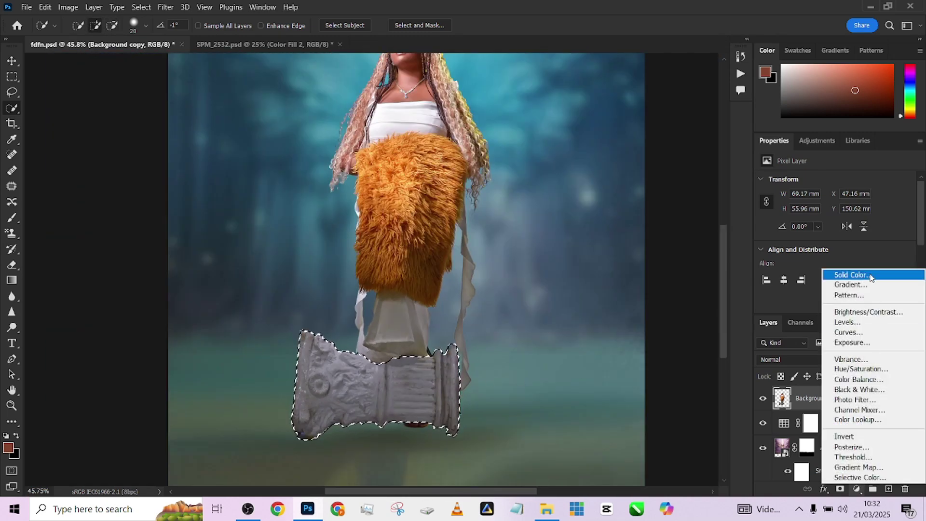
pyautogui.click(853, 275)
pyautogui.write('38586a')
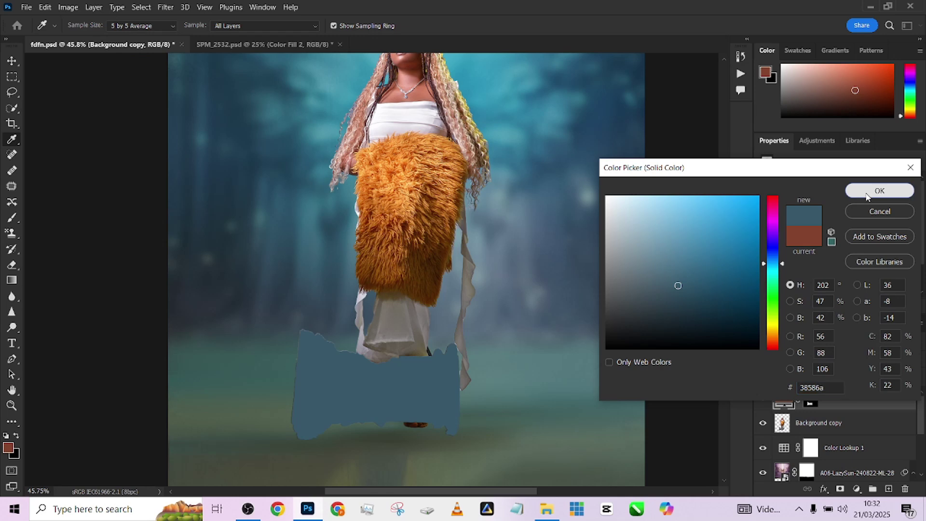
pyautogui.click(880, 191)
# - Set the column's blue colour fill to Overlay blending with 86% opacity
pyautogui.click(787, 359)
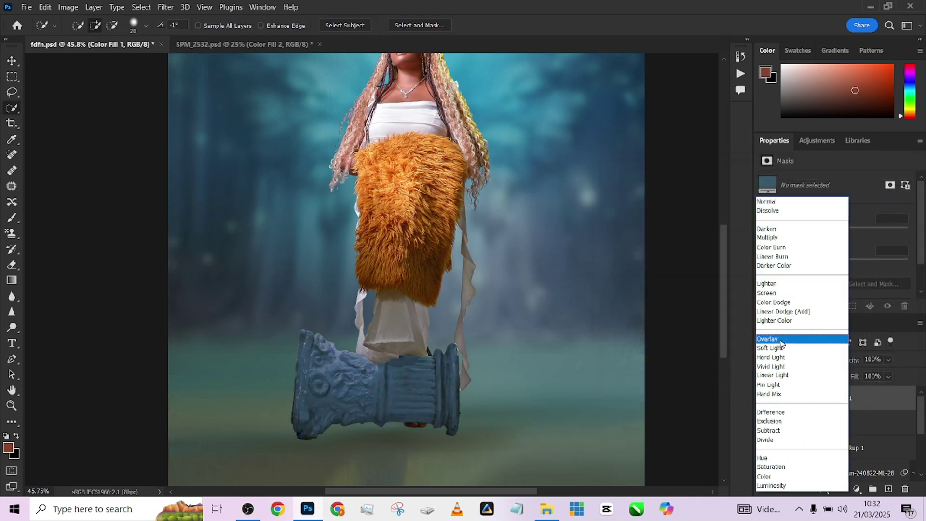
pyautogui.click(782, 342)
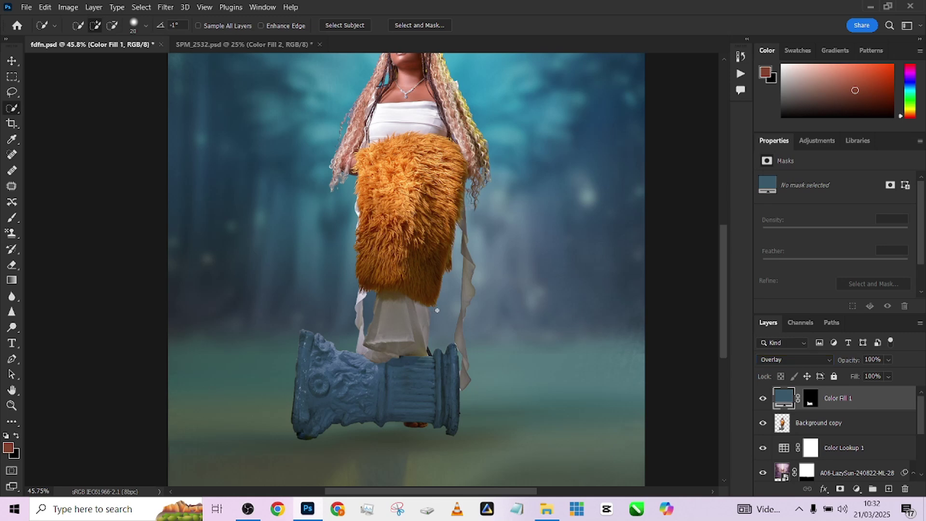
pyautogui.scroll(-2, 437, 310)
pyautogui.click(888, 362)
pyautogui.moveTo(891, 375); pyautogui.dragTo(894, 376)
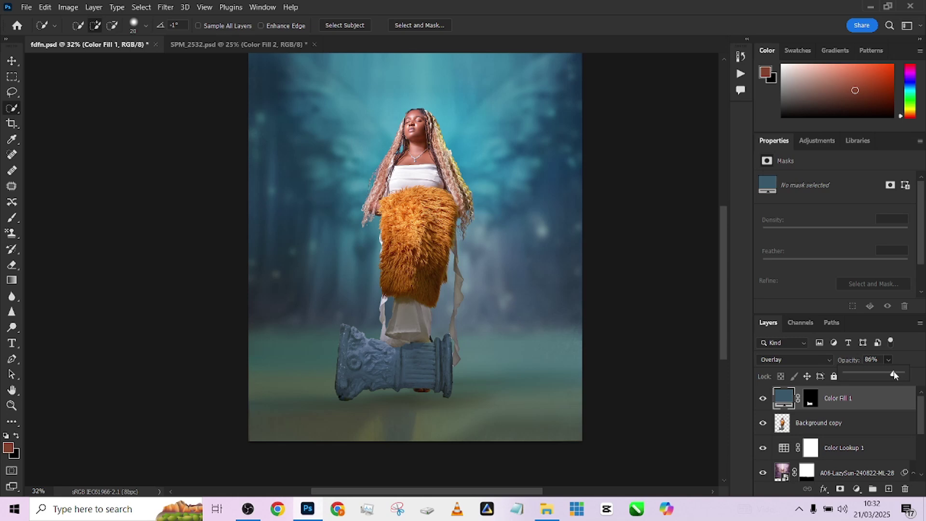
pyautogui.scroll(-1, 455, 316)
pyautogui.scroll(2, 452, 318)
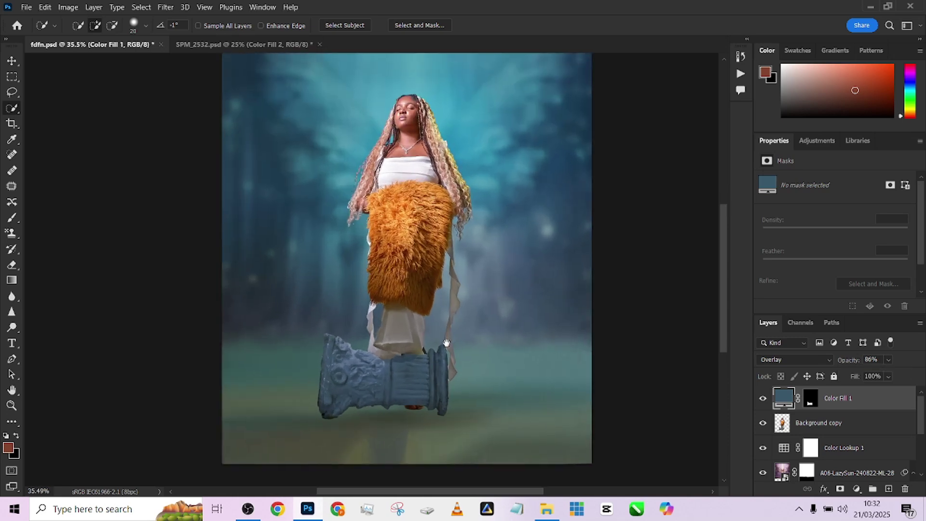
# - Check the orange Color Fill 1 in SPM_2532.psd, add a Solid Color fill of ffab49 in fdfn.psd, and hide it
pyautogui.click(228, 44)
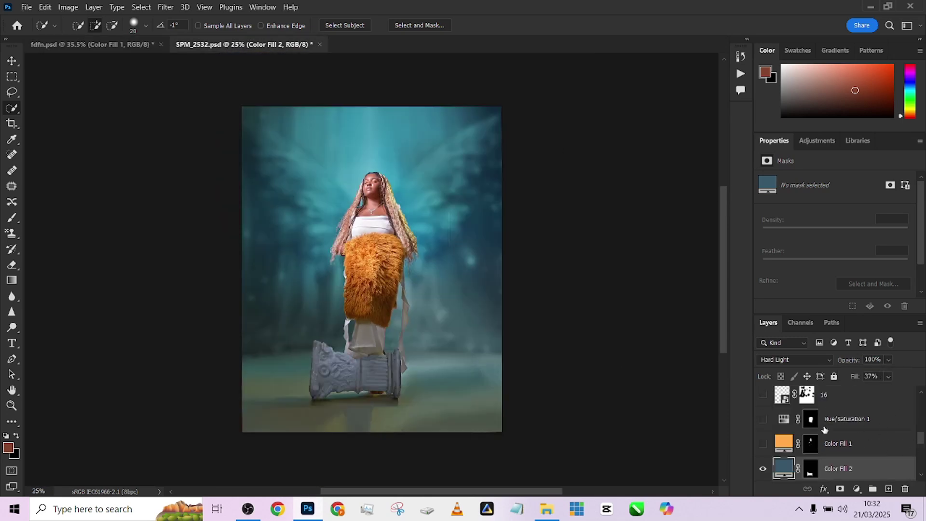
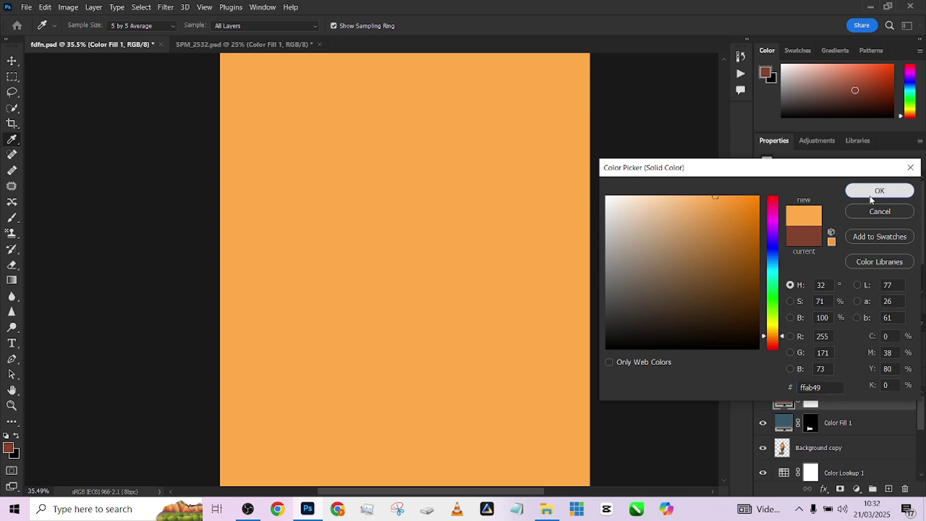
pyautogui.click(878, 190)
pyautogui.click(763, 398)
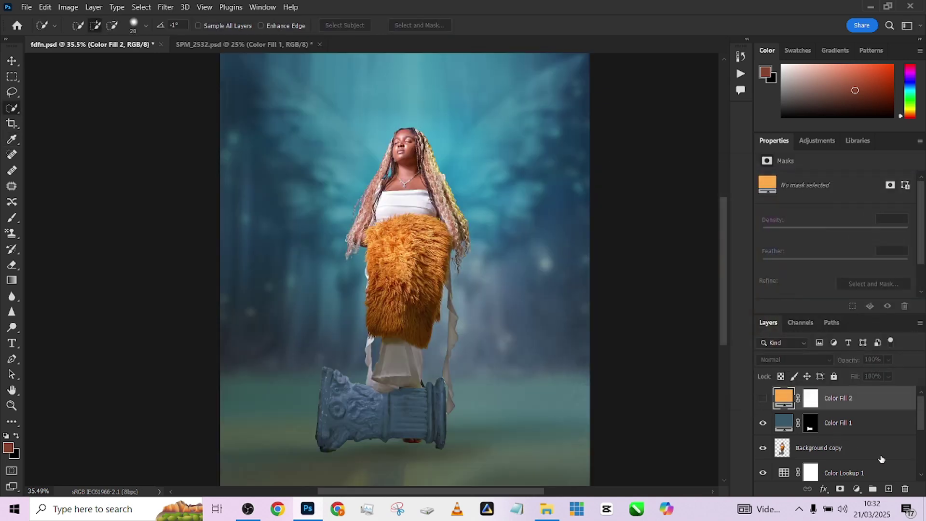
# - Duplicate the Background copy layer and mask the duplicate to the woman's skin tones using Color Range with sampled colors and fuzziness 3
pyautogui.click(816, 448)
pyautogui.hotkey('ctrl', 'j')
pyautogui.click(840, 489)
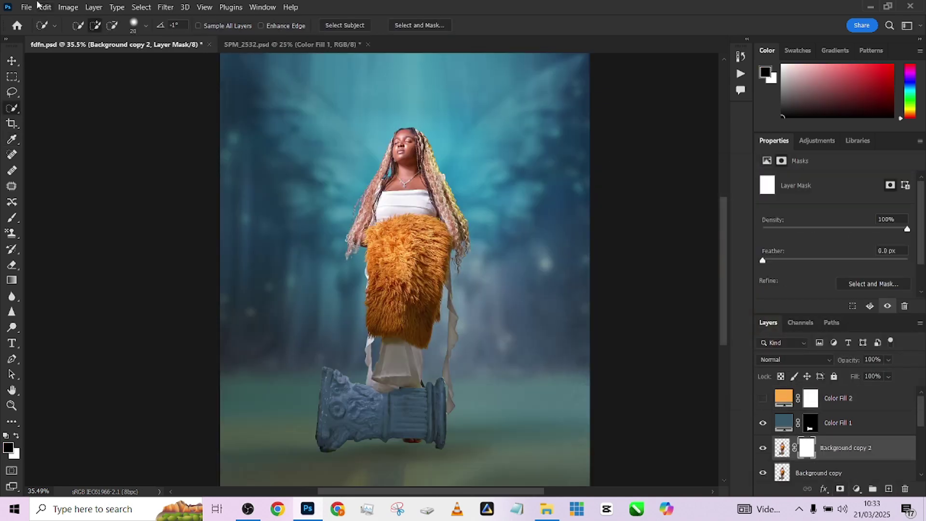
pyautogui.click(141, 7)
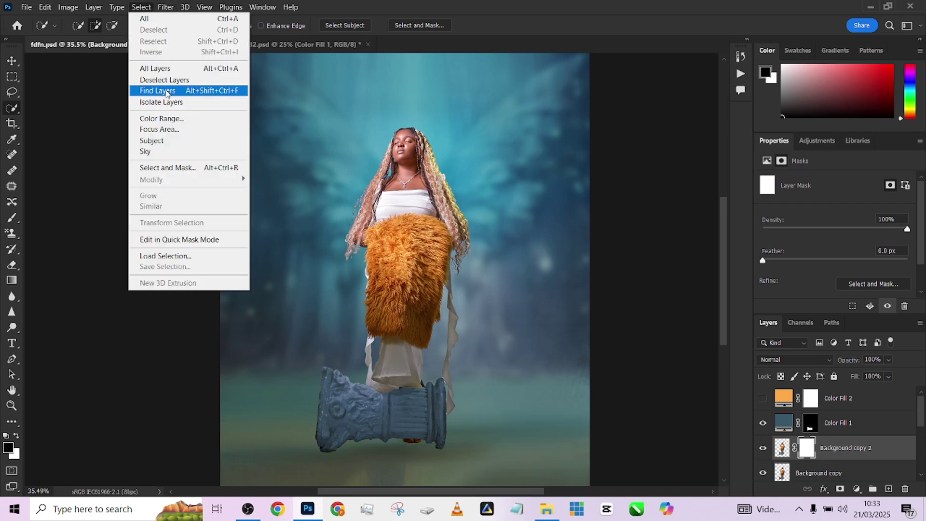
pyautogui.click(176, 117)
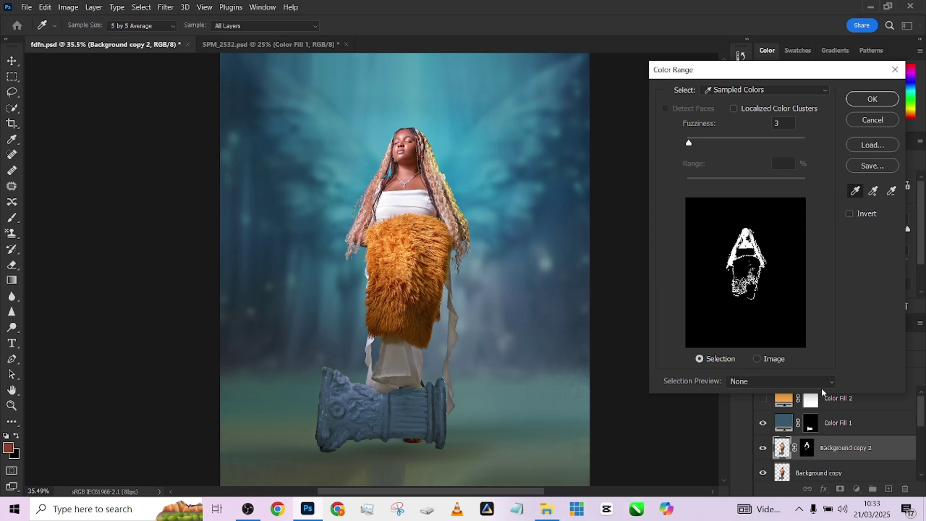
pyautogui.click(873, 99)
# - Move the skin-tone mask onto the orange Color Fill 2 layer, delete the duplicate portrait layer, and show the fill
pyautogui.moveTo(807, 448); pyautogui.dragTo(811, 398)
pyautogui.press('Delete')
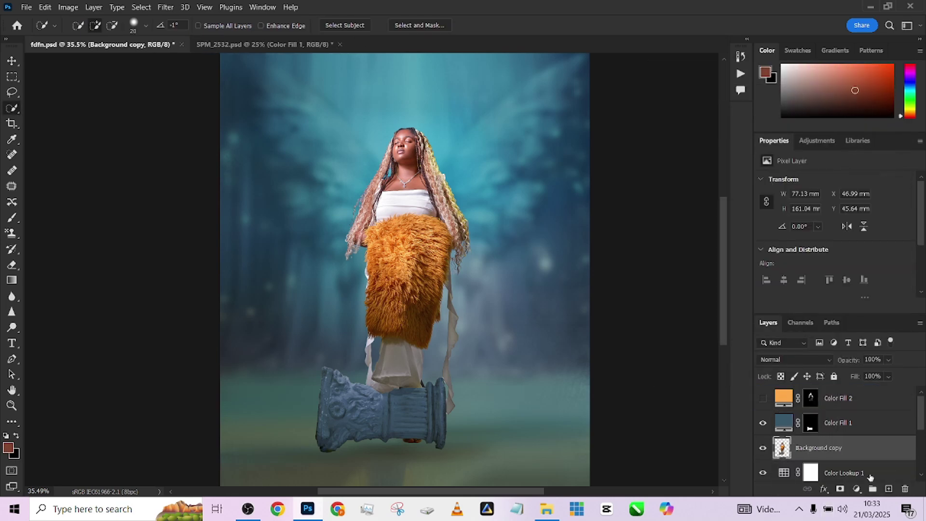
pyautogui.click(764, 399)
# - Paint black on the Color Fill 2 mask at 100% flow to remove the orange from the fur wrap and adjacent lower hair
pyautogui.click(812, 400)
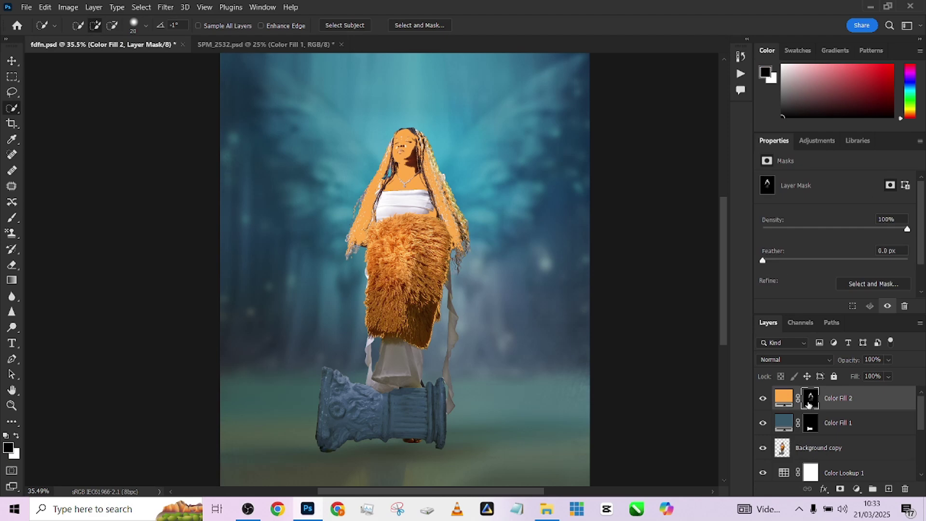
pyautogui.press('b')
pyautogui.scroll(4, 457, 293)
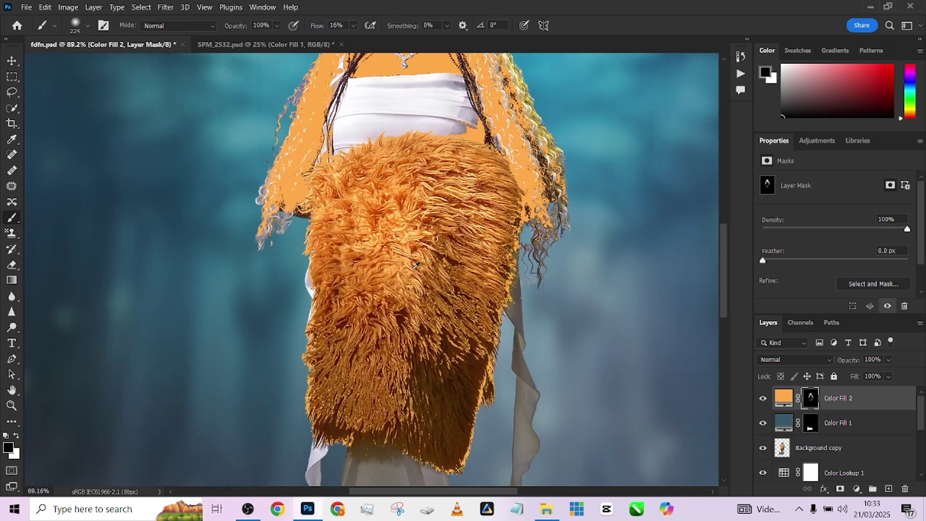
pyautogui.moveTo(420, 265)
pyautogui.mouseDown()
pyautogui.moveTo(389, 263)
pyautogui.moveTo(410, 256)
pyautogui.mouseUp()
pyautogui.scroll(-4, 401, 263)
pyautogui.scroll(2, 416, 213)
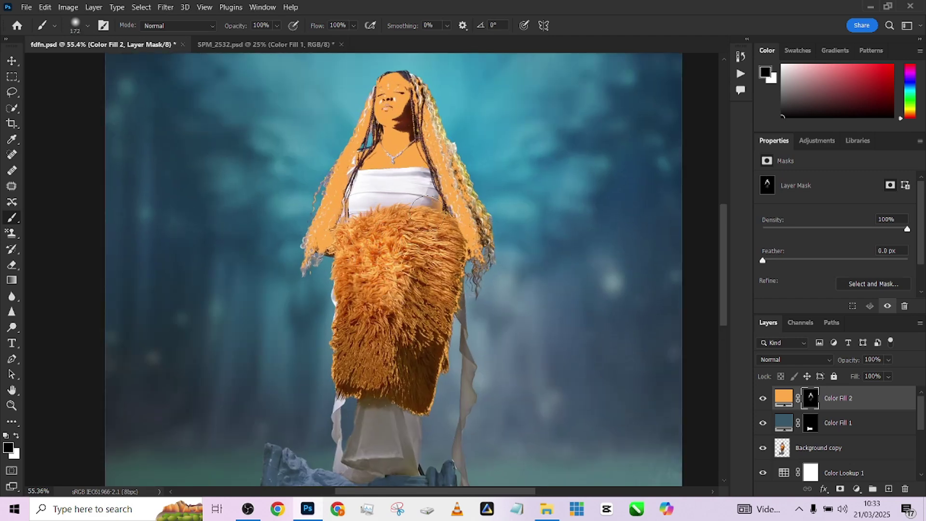
pyautogui.moveTo(444, 201)
pyautogui.mouseDown()
pyautogui.moveTo(476, 198)
pyautogui.moveTo(485, 246)
pyautogui.moveTo(496, 234)
pyautogui.moveTo(408, 372)
pyautogui.moveTo(418, 408)
pyautogui.moveTo(441, 378)
pyautogui.moveTo(362, 397)
pyautogui.moveTo(333, 310)
pyautogui.mouseUp()
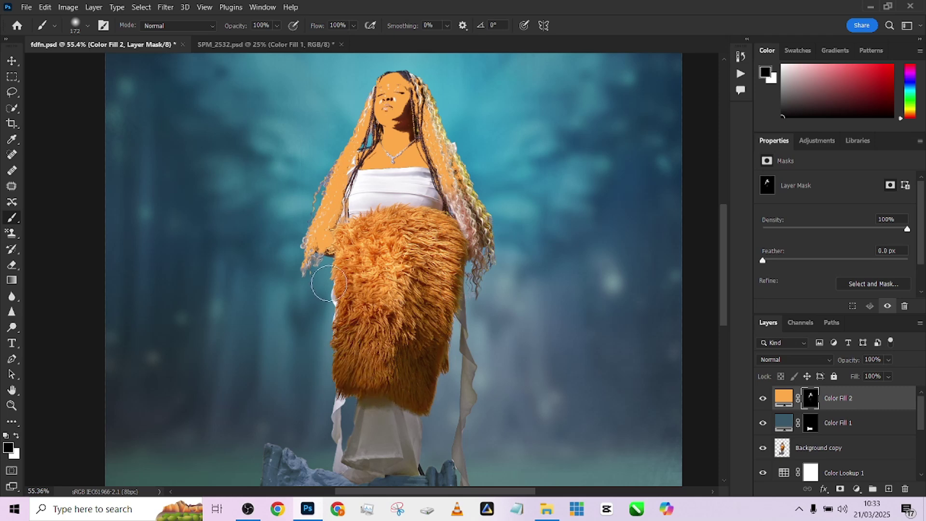
# - Paint the long braids and curls on both sides out of the Color Fill 2 mask with a smaller brush
pyautogui.keyDown('alt'); pyautogui.moveTo(345, 294); pyautogui.dragTo(335, 293); pyautogui.keyUp('alt')
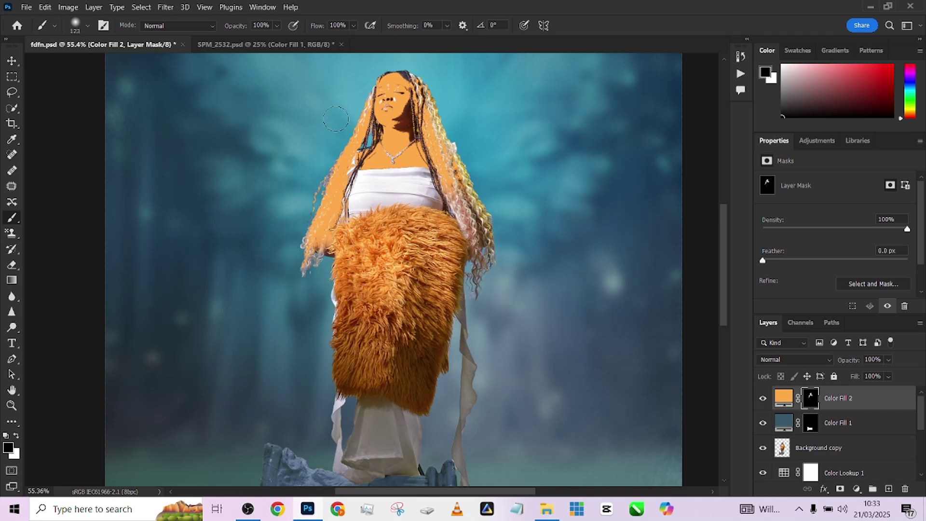
pyautogui.moveTo(360, 120); pyautogui.dragTo(328, 200)
pyautogui.scroll(2, 333, 193)
pyautogui.press('[')
pyautogui.press('[')
pyautogui.press('[')
pyautogui.press('[')
pyautogui.press('[')
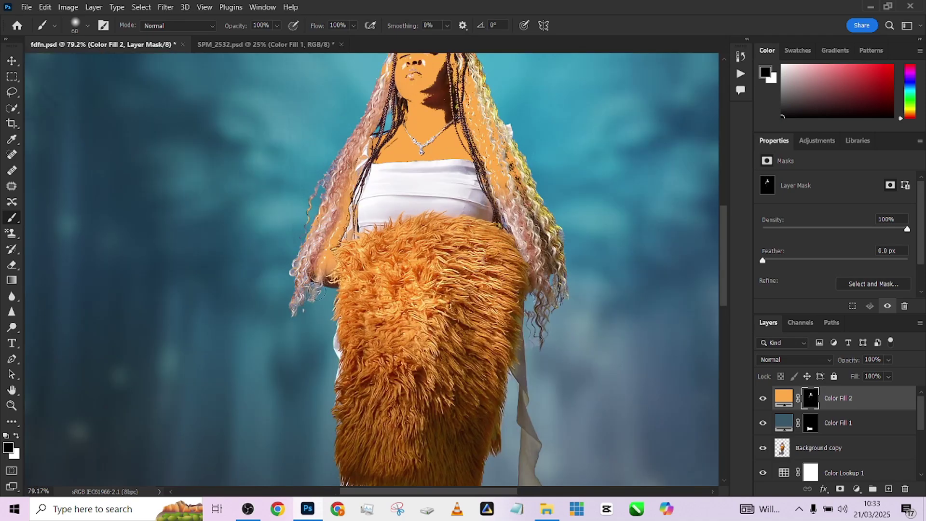
pyautogui.scroll(2, 357, 164)
pyautogui.keyDown('alt'); pyautogui.moveTo(355, 164); pyautogui.dragTo(363, 164); pyautogui.keyUp('alt')
pyautogui.moveTo(436, 154); pyautogui.dragTo(497, 280)
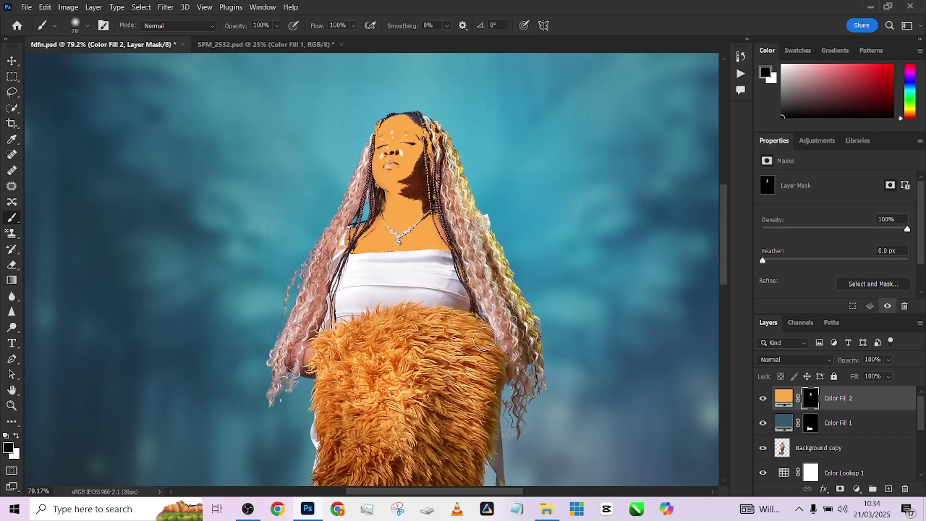
# - Refine the Color Fill 2 mask around the face, neck and chest with a small brush so the orange covers the skin
pyautogui.scroll(7, 439, 135)
pyautogui.keyDown('alt'); pyautogui.moveTo(424, 241); pyautogui.dragTo(415, 241); pyautogui.keyUp('alt')
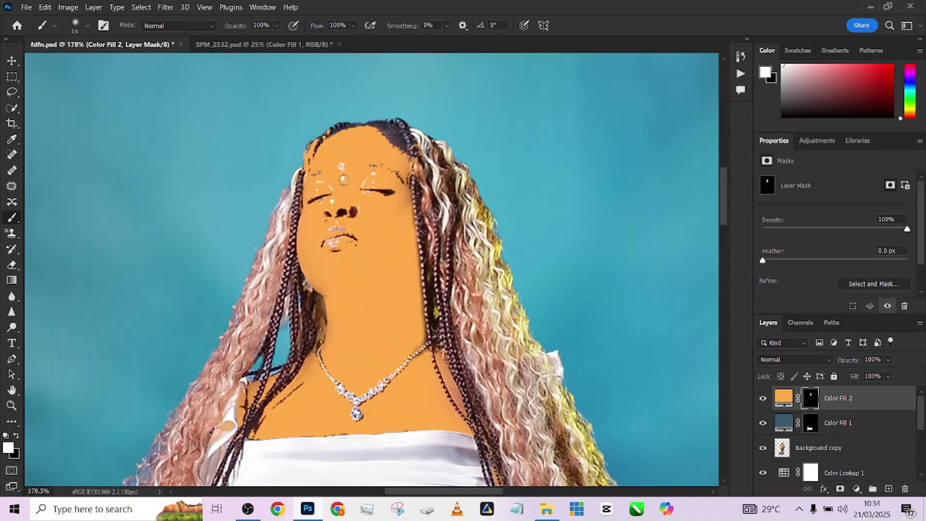
pyautogui.scroll(-5, 478, 232)
pyautogui.scroll(-3, 478, 241)
pyautogui.scroll(-8, 449, 290)
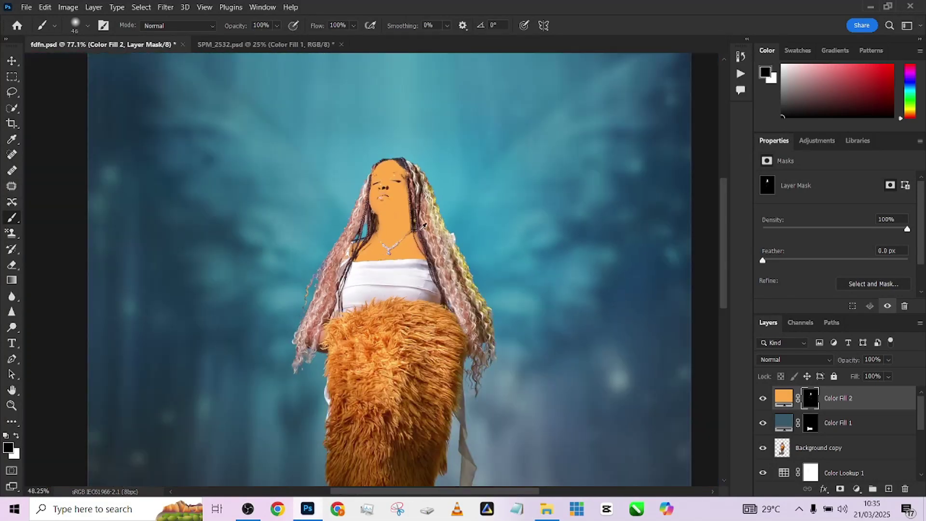
# - Clean leftover orange from the Color Fill 2 mask around the white skirt and trailing ribbon using a 225 px brush
pyautogui.scroll(3, 434, 323)
pyautogui.scroll(-2, 448, 260)
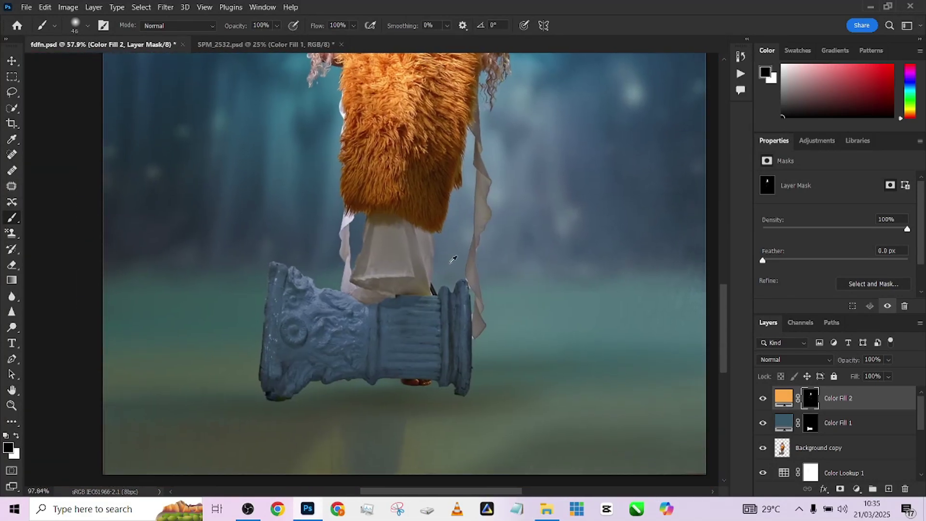
pyautogui.scroll(3, 453, 259)
pyautogui.keyDown('alt'); pyautogui.moveTo(412, 227); pyautogui.dragTo(444, 233); pyautogui.keyUp('alt')
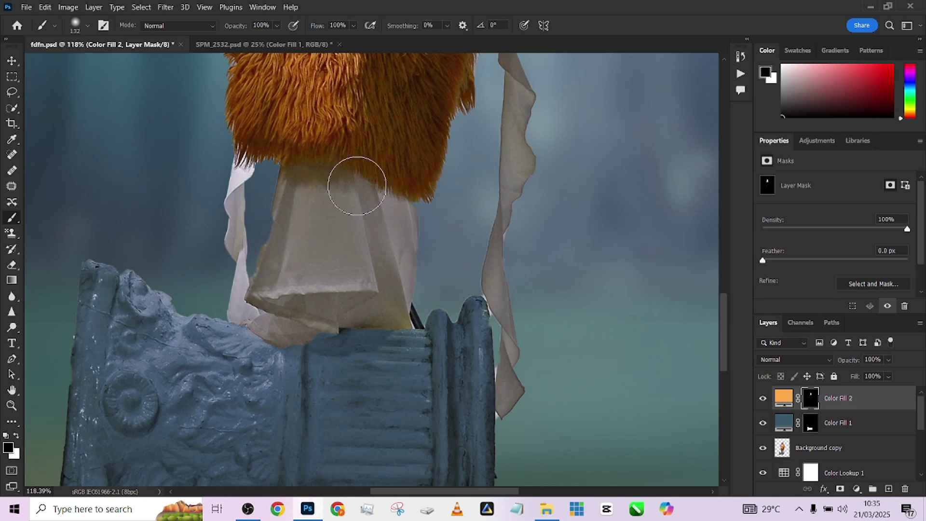
pyautogui.keyDown('alt'); pyautogui.moveTo(356, 182); pyautogui.dragTo(439, 188); pyautogui.keyUp('alt')
pyautogui.scroll(-4, 468, 308)
pyautogui.moveTo(496, 195); pyautogui.dragTo(444, 386)
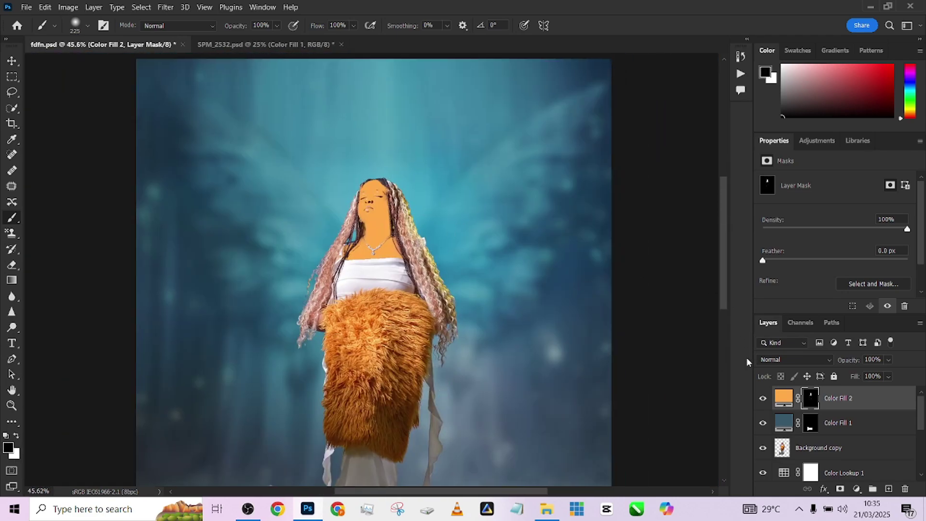
# - Set the orange Color Fill 2 layer to Soft Light with 51% fill and toggle its visibility to compare the skin
pyautogui.click(774, 369)
pyautogui.click(792, 347)
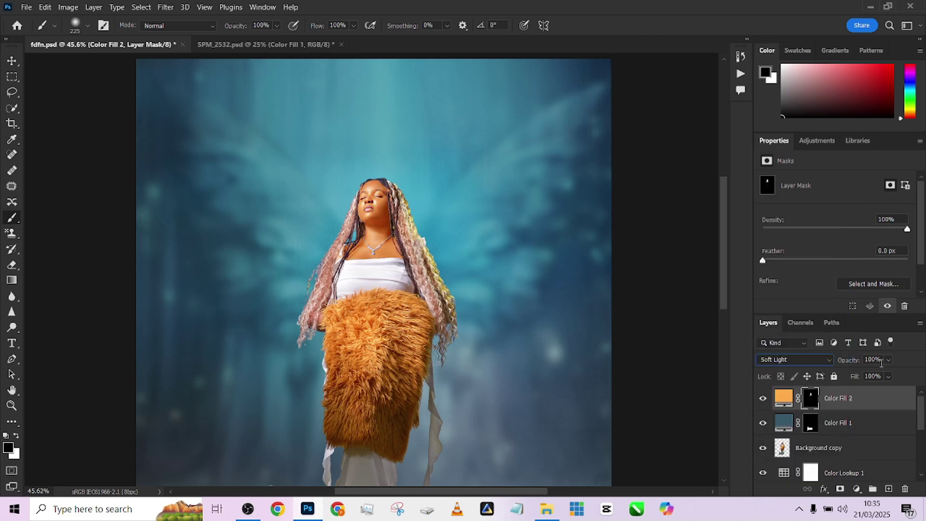
pyautogui.moveTo(888, 377); pyautogui.dragTo(877, 394)
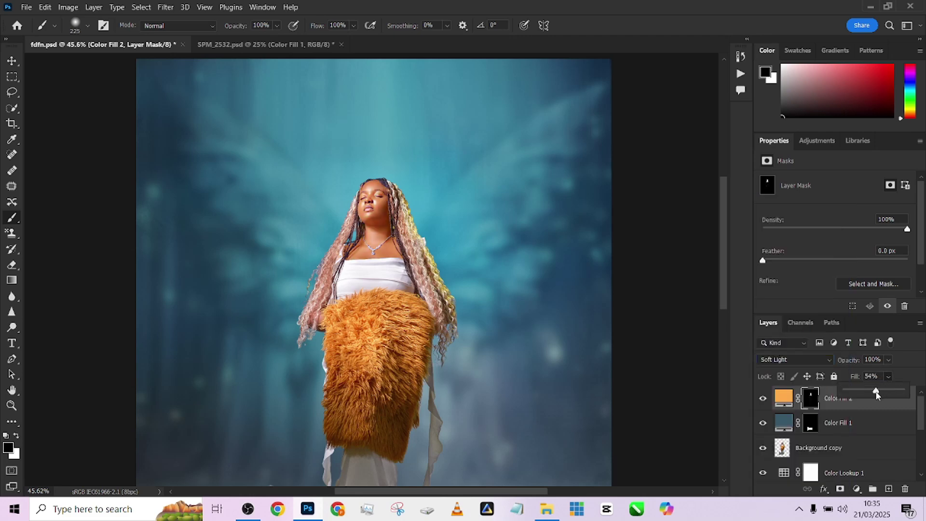
pyautogui.moveTo(777, 395); pyautogui.dragTo(766, 402)
pyautogui.click(763, 398)
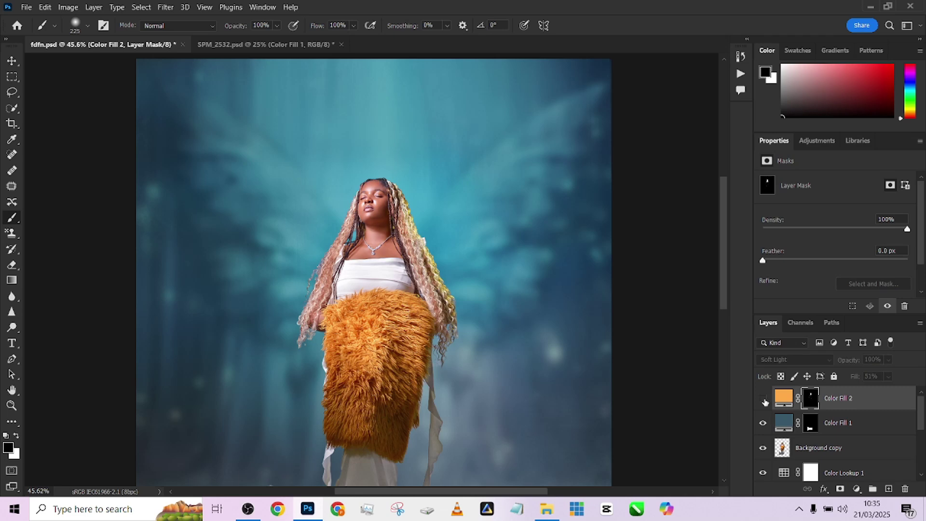
# - Make the orange Color Fill 2 layer visible again and view the whole composite
pyautogui.click(763, 398)
pyautogui.scroll(-2, 407, 143)
pyautogui.scroll(-2, 406, 143)
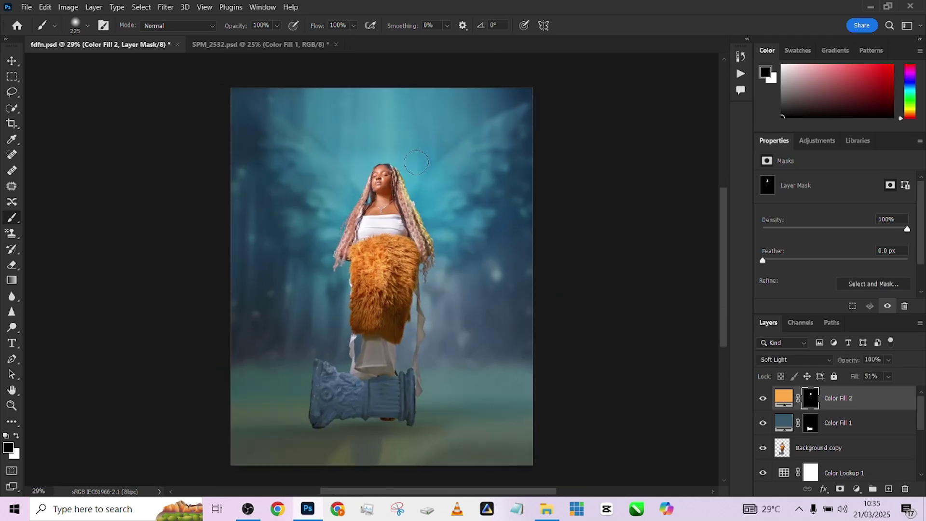
# - In SPM_2532, show and select the Hue/Saturation 1 layer to examine its effect on the fur, and return to fdfn
pyautogui.click(256, 42)
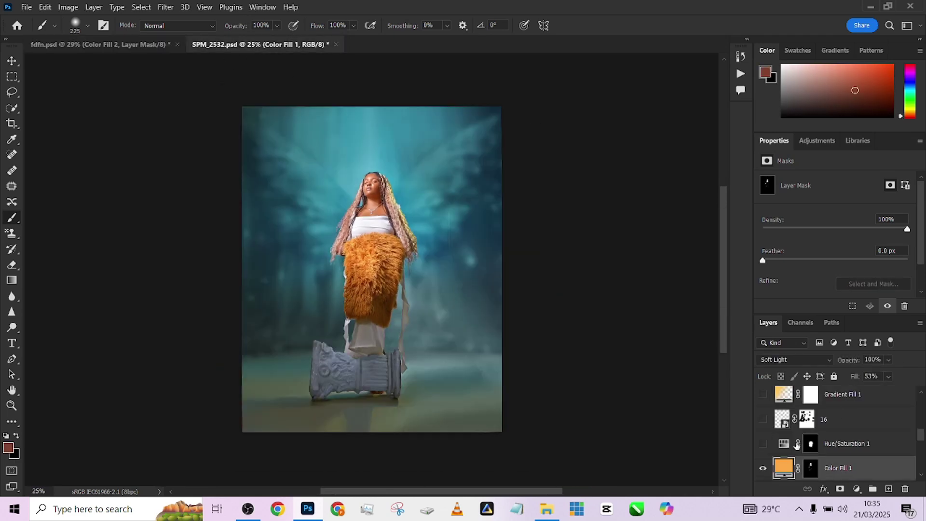
pyautogui.click(762, 444)
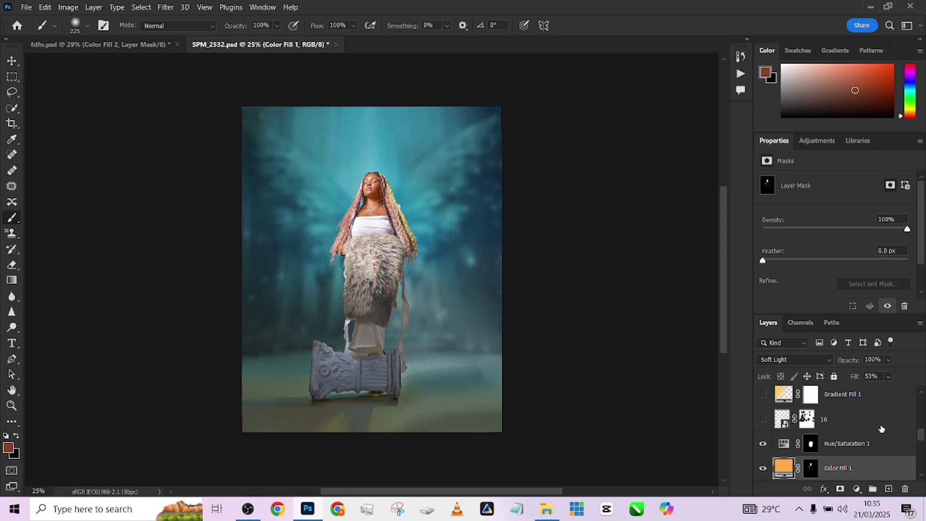
pyautogui.click(893, 445)
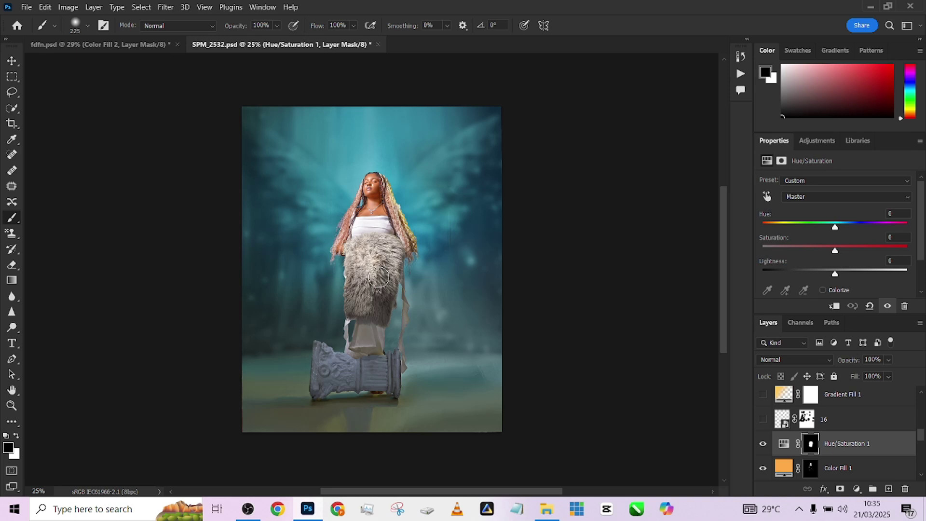
pyautogui.click(155, 47)
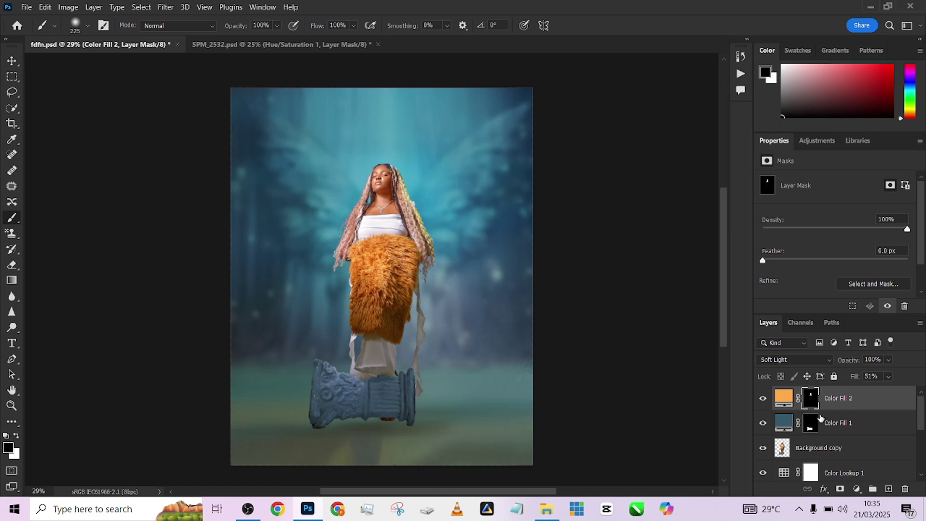
# - Select the orange fur wrap on the Background copy layer with the Quick Selection tool
pyautogui.click(10, 109)
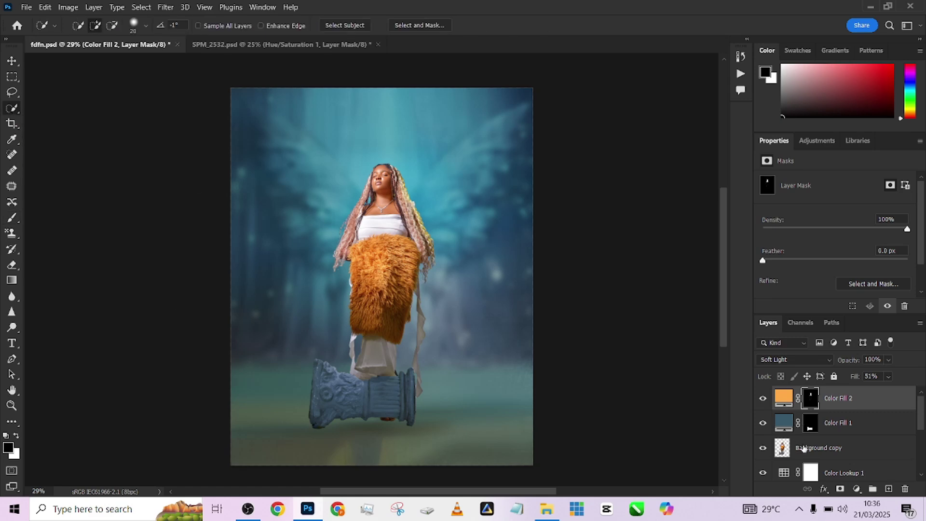
pyautogui.click(808, 447)
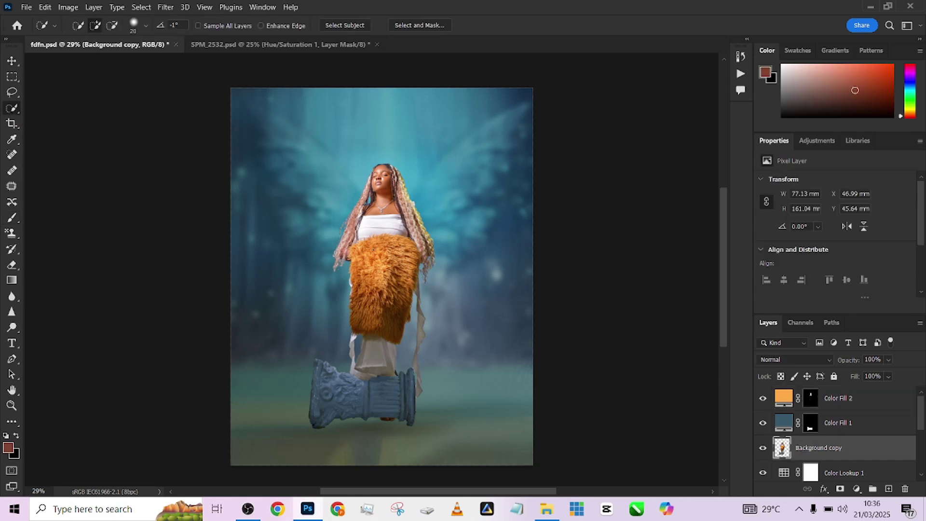
pyautogui.moveTo(374, 249)
pyautogui.mouseDown()
pyautogui.moveTo(366, 309)
pyautogui.moveTo(396, 270)
pyautogui.moveTo(366, 290)
pyautogui.moveTo(399, 294)
pyautogui.moveTo(405, 232)
pyautogui.mouseUp()
pyautogui.scroll(3, 400, 295)
pyautogui.scroll(3, 308, 228)
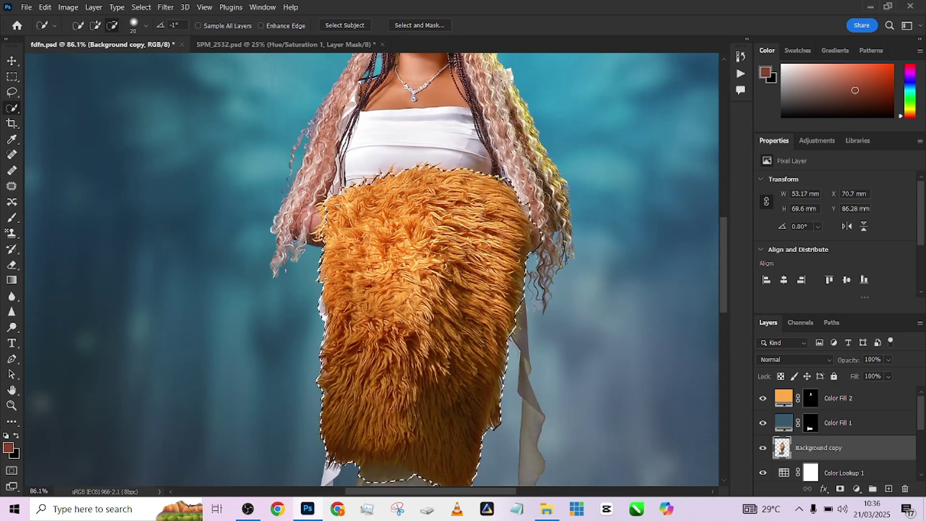
# - Subtract the white skirt below the fur's lower edge from the selection with a 12 px Quick Selection brush
pyautogui.scroll(3, 357, 227)
pyautogui.press('[')
pyautogui.press('[')
pyautogui.press('[')
pyautogui.press('[')
pyautogui.press('[')
pyautogui.scroll(-3, 34, 150)
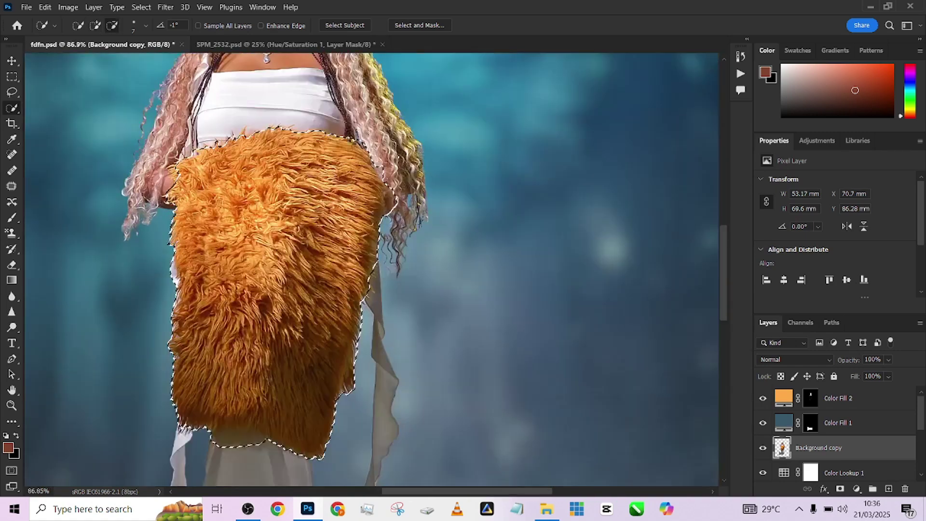
pyautogui.press(']')
pyautogui.press(']')
pyautogui.press(']')
pyautogui.scroll(5, 271, 393)
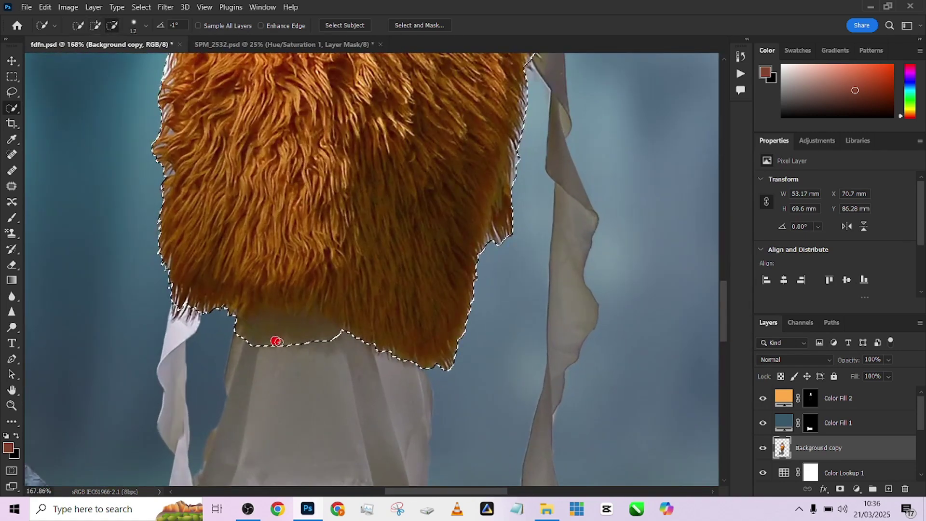
pyautogui.moveTo(277, 342)
pyautogui.mouseDown()
pyautogui.moveTo(246, 335)
pyautogui.moveTo(330, 343)
pyautogui.moveTo(228, 333)
pyautogui.moveTo(284, 344)
pyautogui.mouseUp()
pyautogui.scroll(-1, 293, 341)
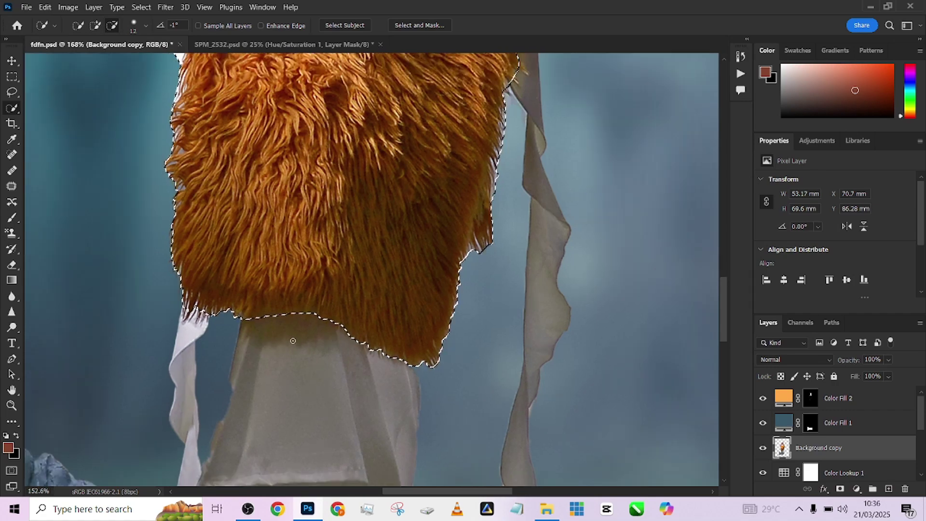
# - Subtract the curls and the area beside the ribbon from the fur selection along its yellow-haired side
pyautogui.scroll(-3, 293, 341)
pyautogui.scroll(4, 441, 208)
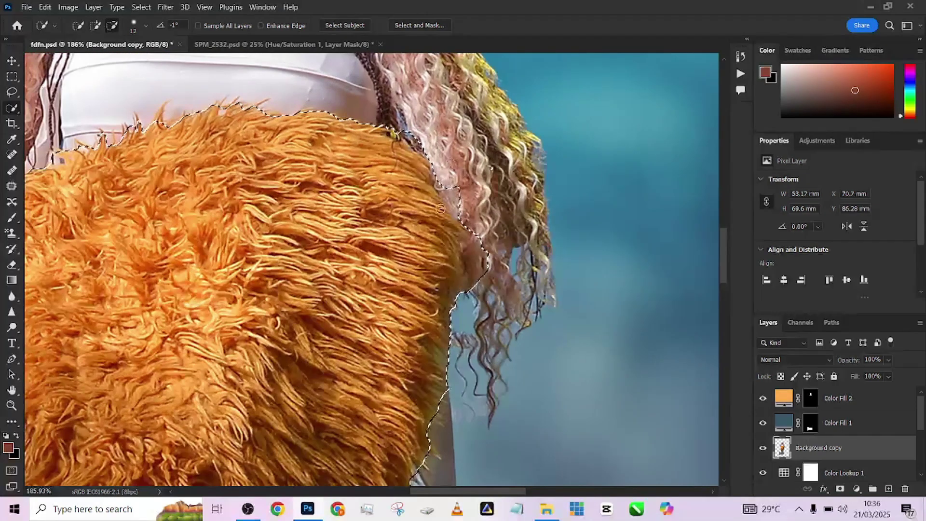
pyautogui.moveTo(441, 209)
pyautogui.mouseDown()
pyautogui.moveTo(452, 191)
pyautogui.moveTo(400, 128)
pyautogui.moveTo(440, 158)
pyautogui.moveTo(466, 229)
pyautogui.mouseUp()
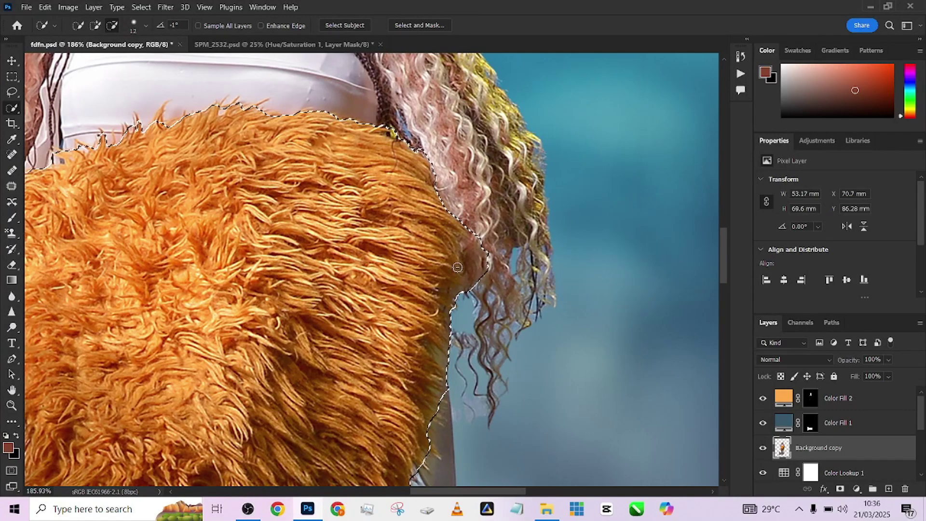
pyautogui.moveTo(445, 364)
pyautogui.mouseDown()
pyautogui.moveTo(427, 346)
pyautogui.moveTo(433, 336)
pyautogui.moveTo(418, 409)
pyautogui.mouseUp()
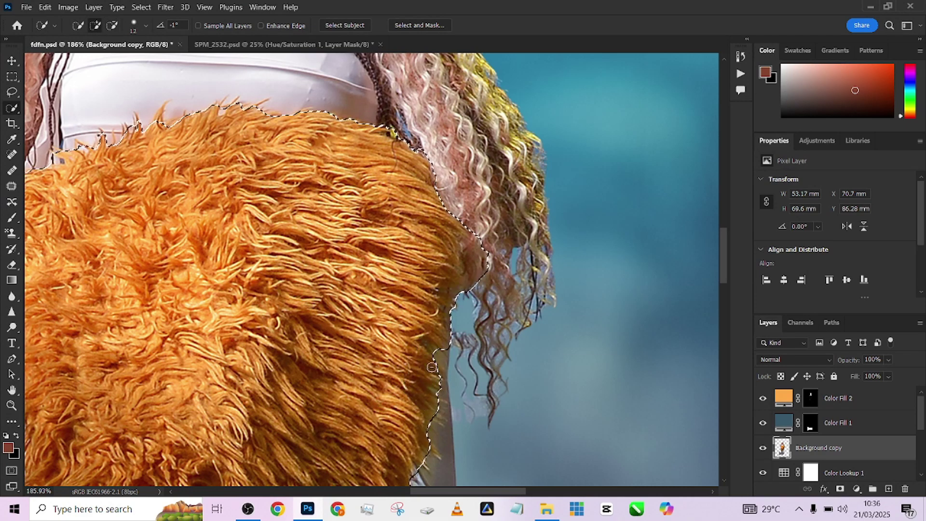
# - Add a Hue/Saturation adjustment layer above Color Fill 2, masked to the selected fur
pyautogui.scroll(-3, 426, 274)
pyautogui.scroll(-3, 426, 274)
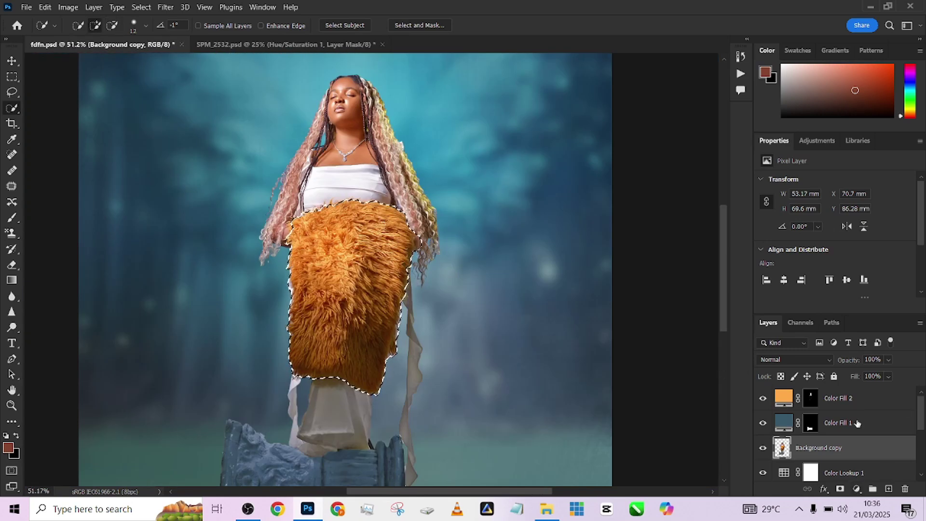
pyautogui.hotkey('alt', '.')
pyautogui.click(857, 490)
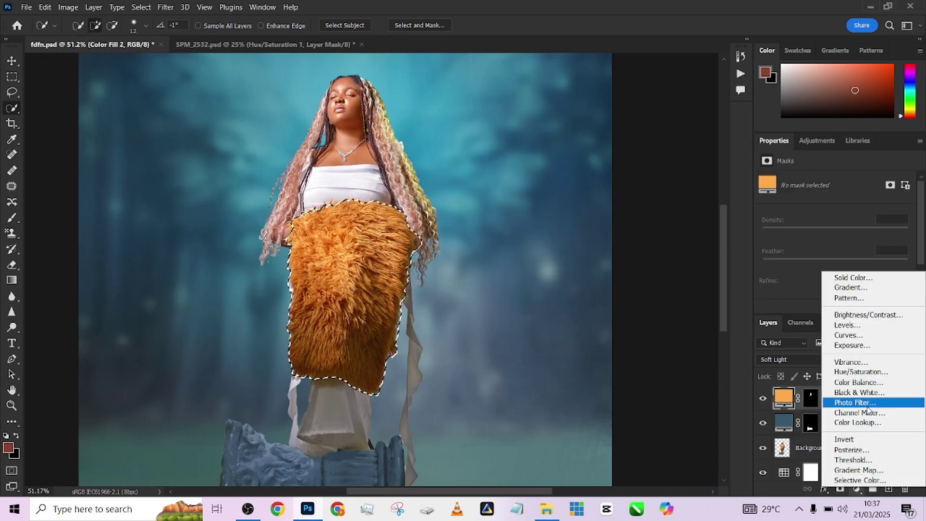
pyautogui.click(862, 373)
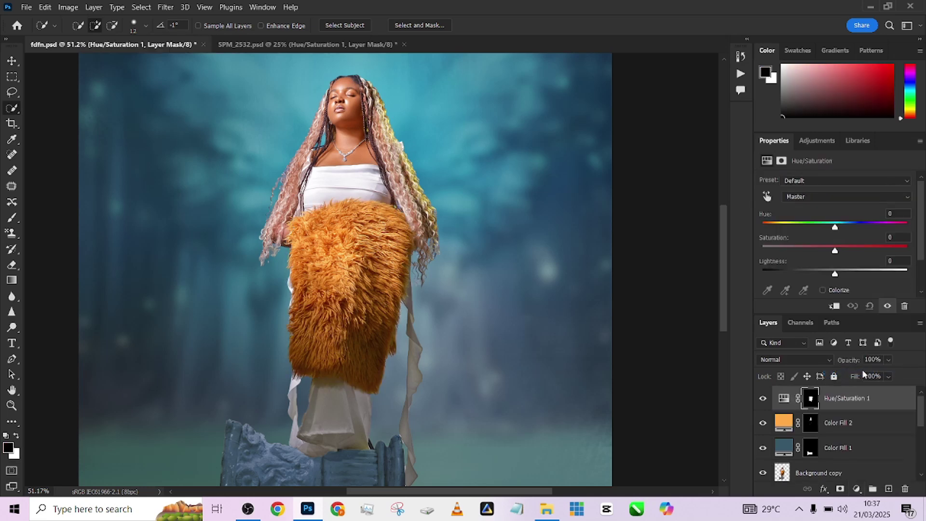
# - Set the fur's Hue/Saturation adjustment to Saturation -78 and Lightness +17
pyautogui.moveTo(794, 246); pyautogui.dragTo(770, 253)
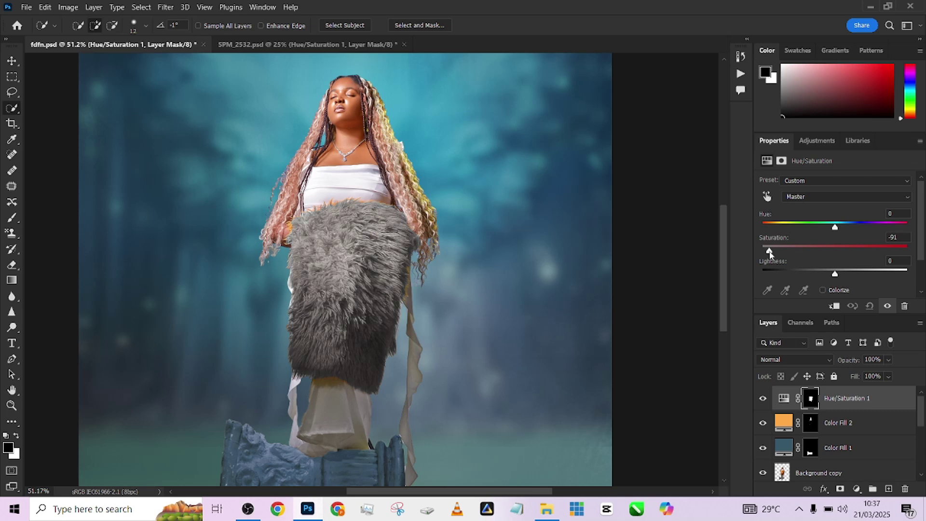
pyautogui.moveTo(853, 270); pyautogui.dragTo(845, 274)
pyautogui.moveTo(774, 250); pyautogui.dragTo(779, 251)
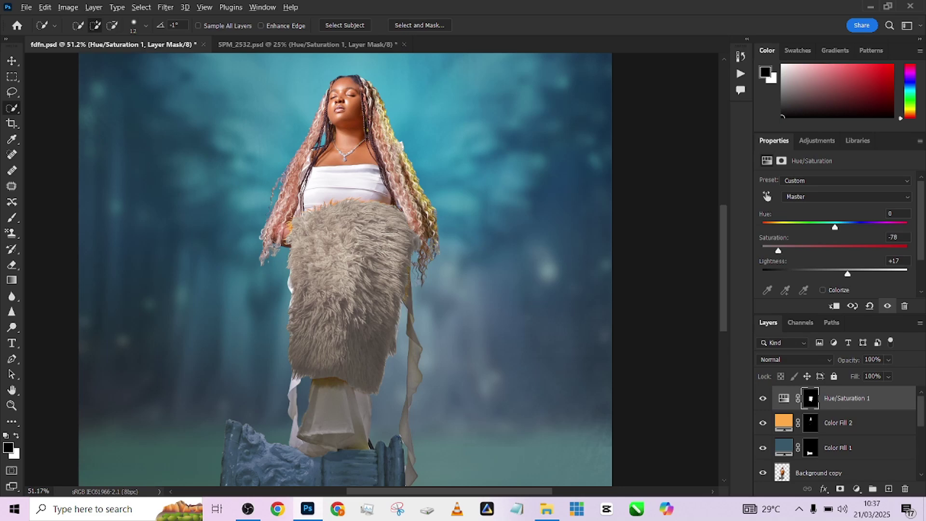
# - Paint white on the Hue/Saturation 1 mask over the leftover orange fur tips at the upper edge and beside the arm, using a 10 px brush
pyautogui.scroll(10, 371, 391)
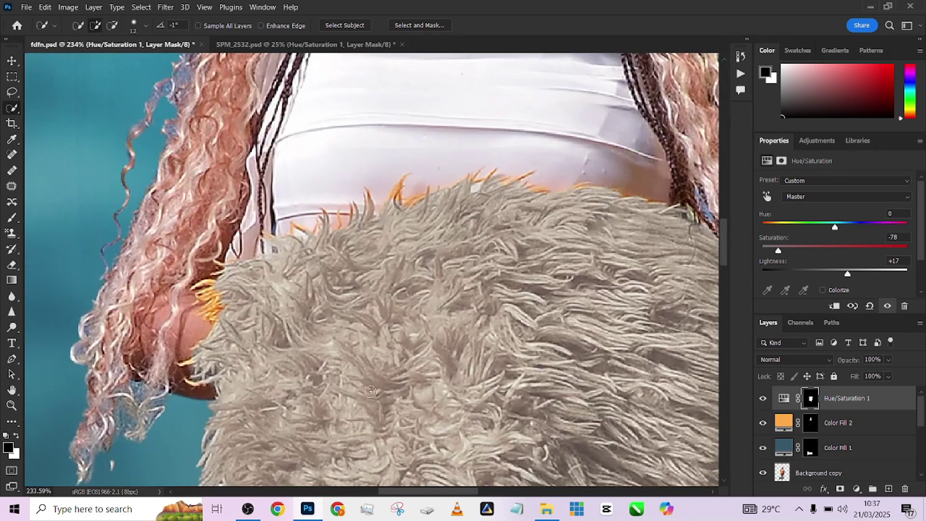
pyautogui.press('b')
pyautogui.press('x')
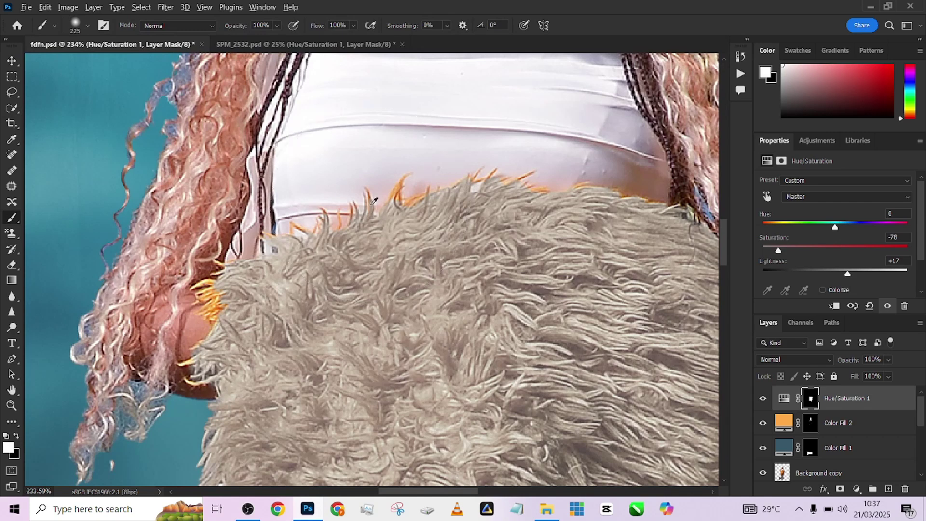
pyautogui.moveTo(375, 199)
pyautogui.mouseDown()
pyautogui.moveTo(362, 187)
pyautogui.moveTo(361, 201)
pyautogui.moveTo(396, 207)
pyautogui.moveTo(377, 200)
pyautogui.moveTo(357, 212)
pyautogui.moveTo(695, 202)
pyautogui.mouseUp()
pyautogui.press('[')
pyautogui.press('[')
pyautogui.press('[')
pyautogui.press('[')
pyautogui.press('[')
pyautogui.moveTo(212, 290); pyautogui.dragTo(205, 311)
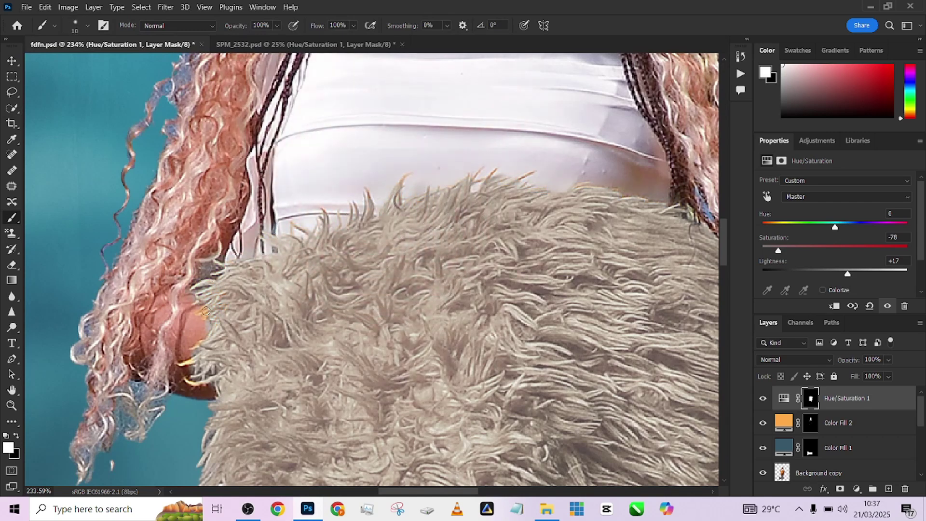
pyautogui.hotkey('ctrl', '0')
pyautogui.scroll(-3, 400, 313)
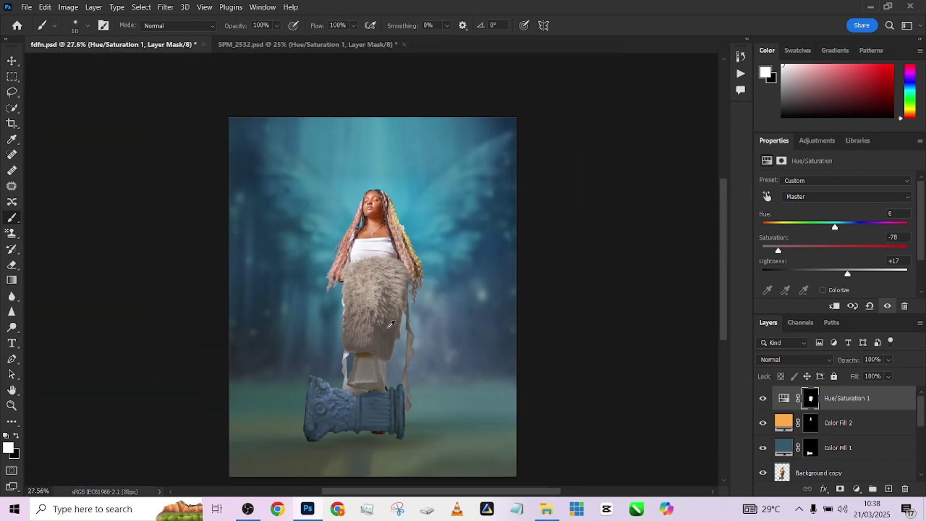
# - Show feather layer 16 in SPM_2532 and copy it with its mask into fdfn over the figure
pyautogui.click(316, 45)
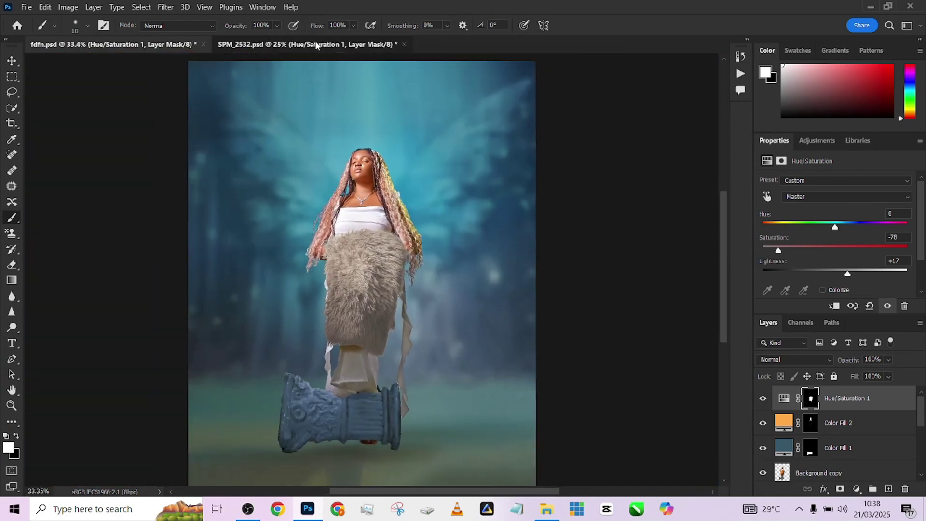
pyautogui.click(764, 444)
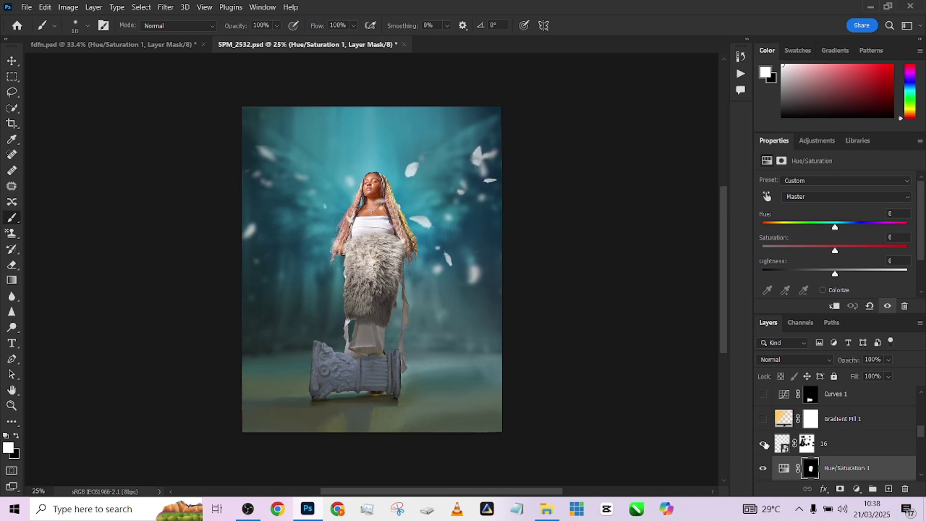
pyautogui.click(857, 443)
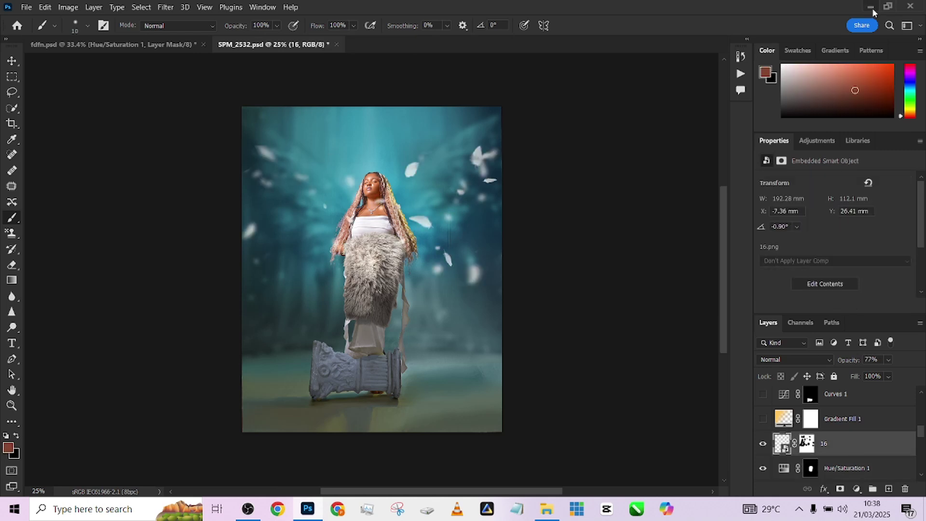
pyautogui.click(16, 61)
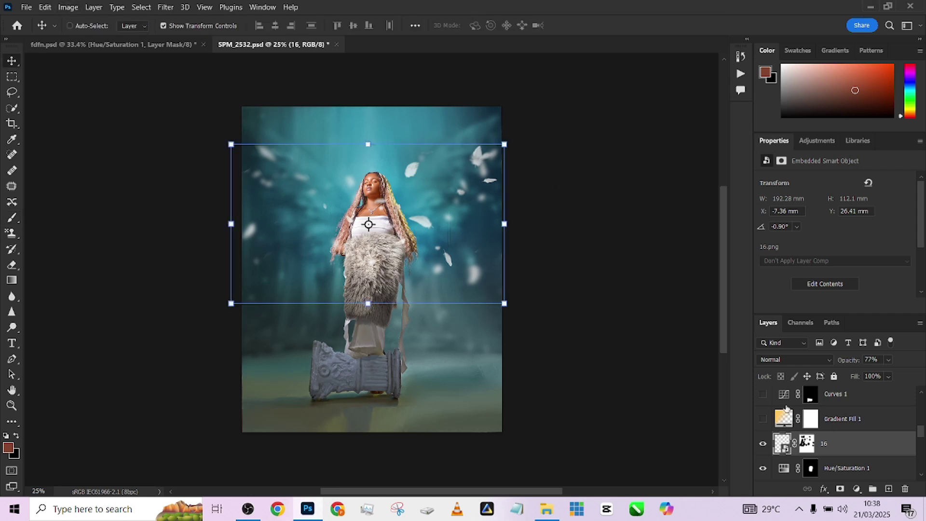
pyautogui.moveTo(864, 453); pyautogui.dragTo(354, 231)
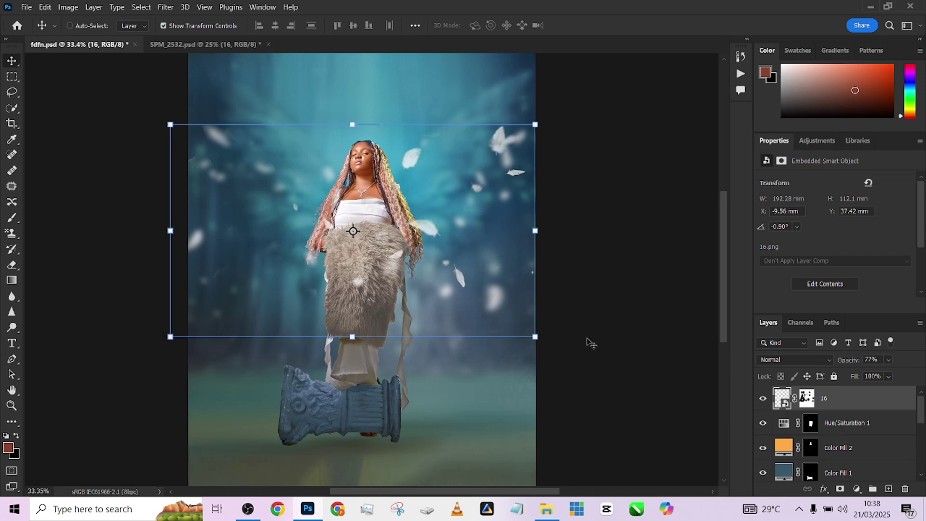
# - Scale the feather layer 16 to about 136.5% and position it so the feathers spread around the figure
pyautogui.moveTo(537, 333); pyautogui.dragTo(595, 396)
pyautogui.moveTo(452, 268); pyautogui.dragTo(456, 260)
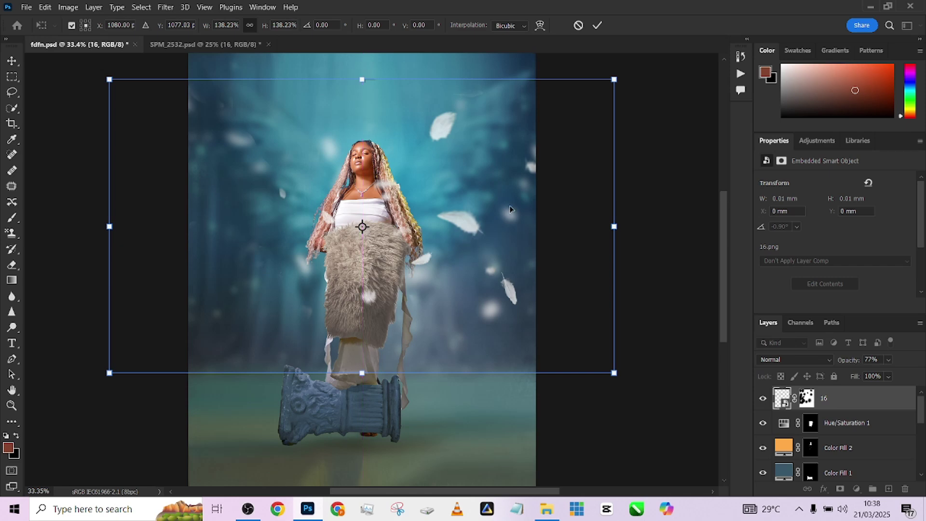
pyautogui.moveTo(111, 76)
pyautogui.mouseDown()
pyautogui.moveTo(146, 98)
pyautogui.moveTo(114, 87)
pyautogui.mouseUp()
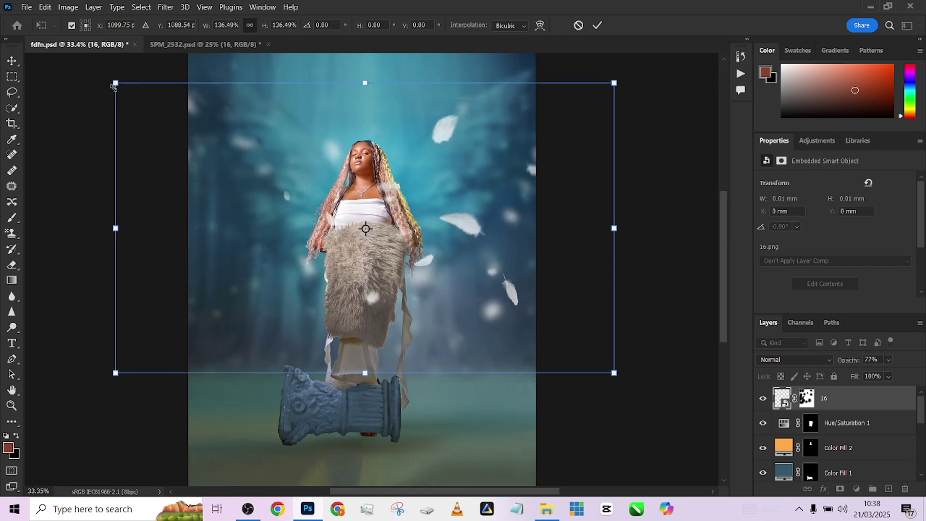
pyautogui.click(598, 26)
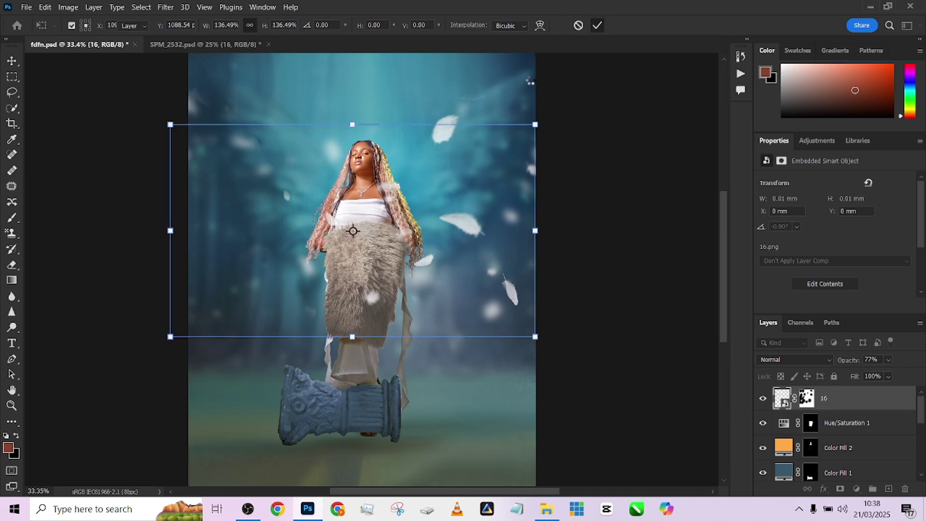
# - Show Gradient Fill 1 in SPM_2532 to examine its warm glow, and inspect the figure in fdfn for comparison
pyautogui.click(235, 45)
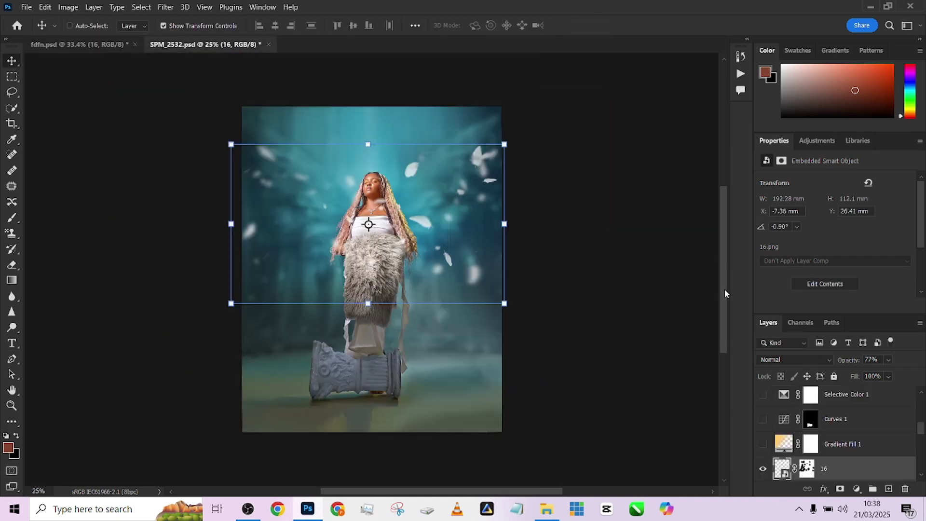
pyautogui.click(763, 445)
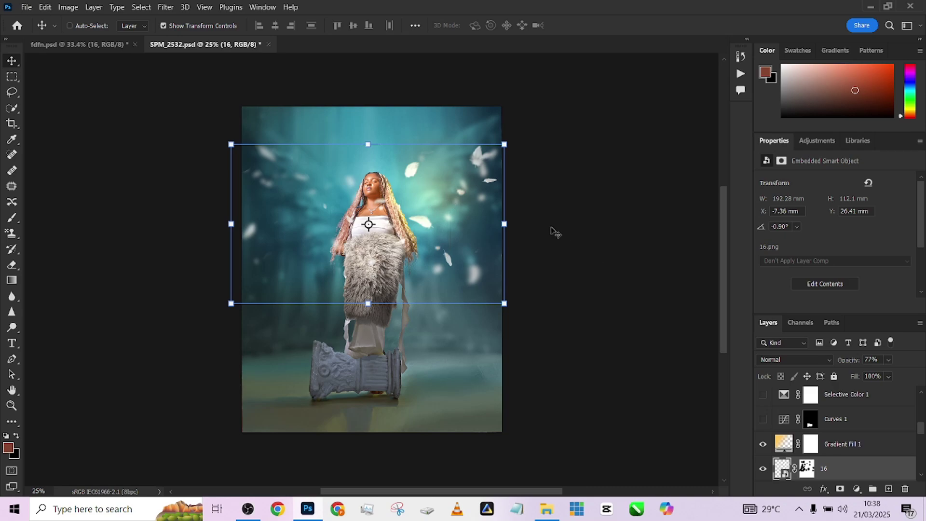
pyautogui.click(91, 44)
pyautogui.scroll(5, 382, 179)
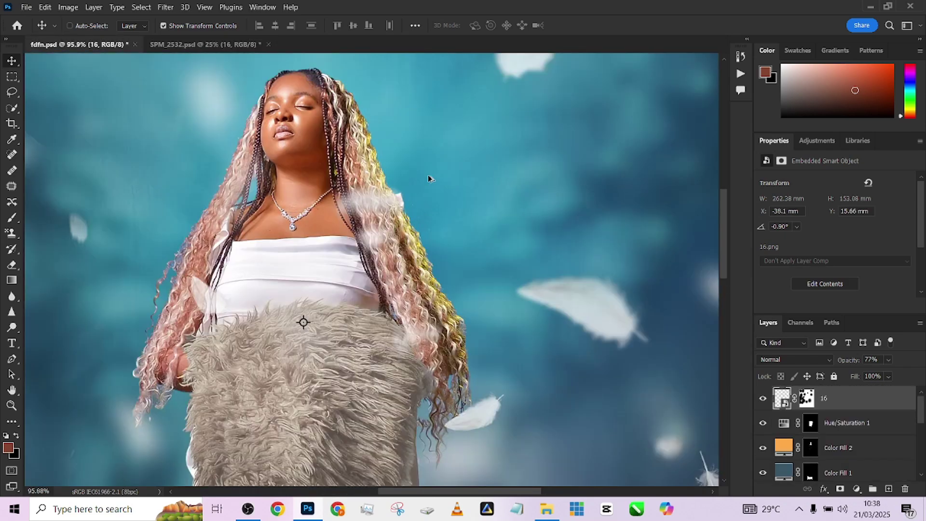
pyautogui.scroll(-4, 376, 159)
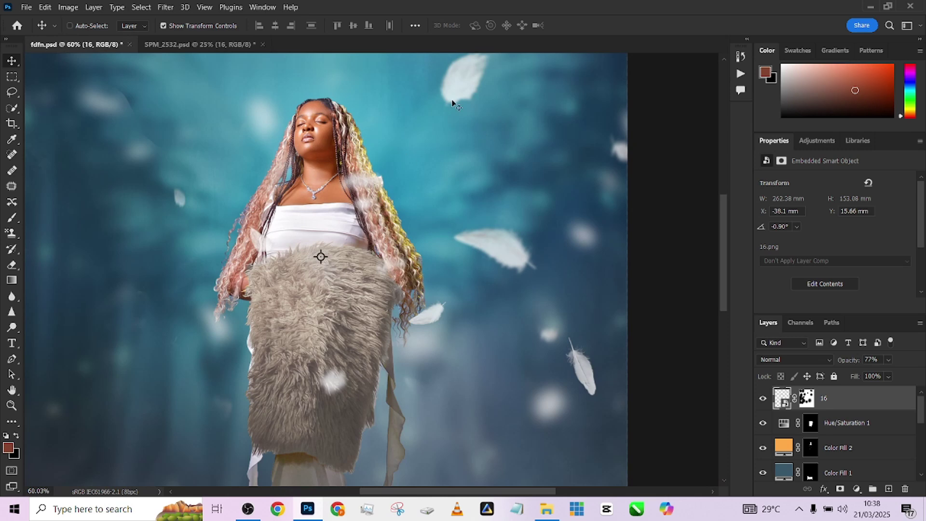
# - Add a Gradient Fill adjustment layer above layer 16 in fdfn and set its style to Radial
pyautogui.scroll(-4, 468, 154)
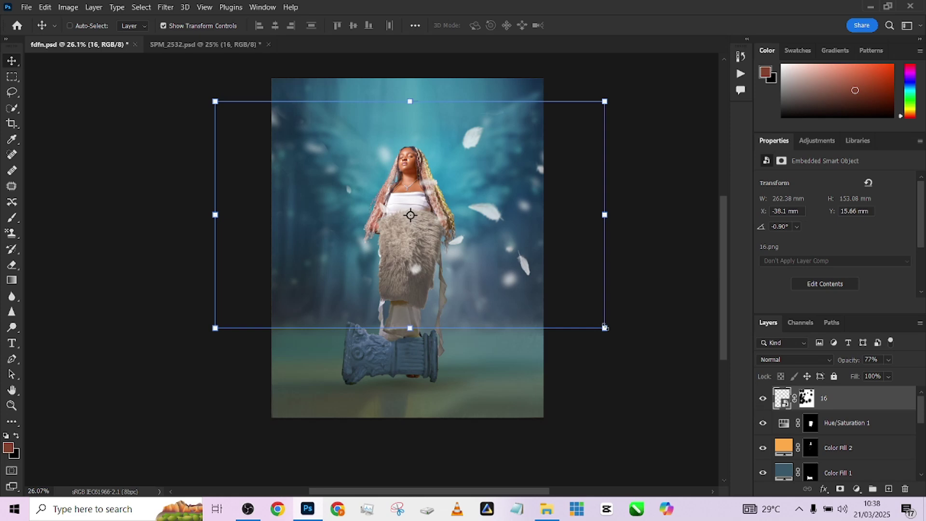
pyautogui.click(858, 489)
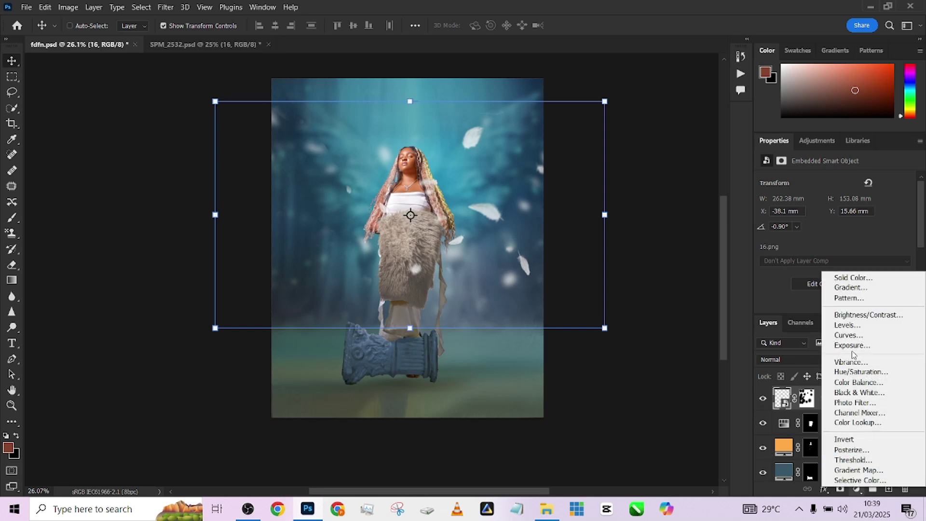
pyautogui.click(843, 288)
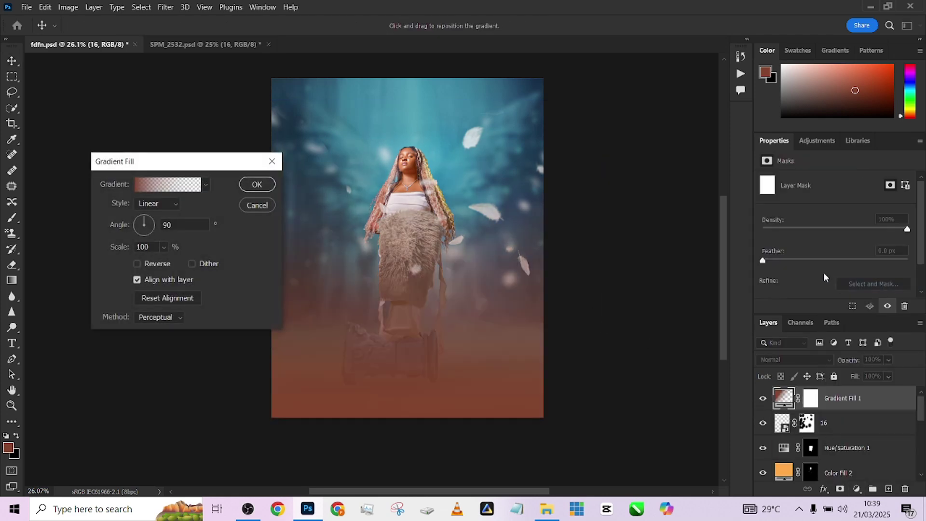
pyautogui.click(174, 204)
pyautogui.click(151, 219)
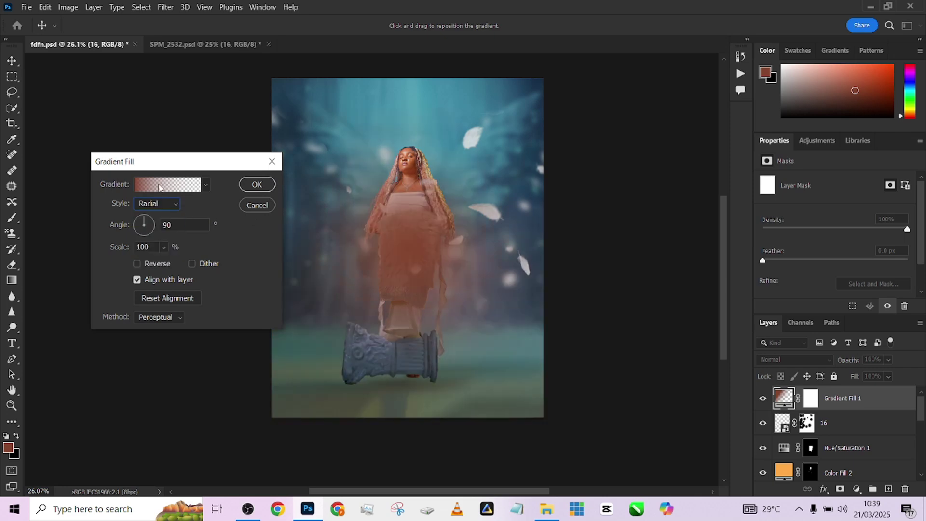
# - Recolour the starting stop of the gradient to a saturated orange with a hue of 34°
pyautogui.click(167, 185)
pyautogui.doubleClick(481, 360)
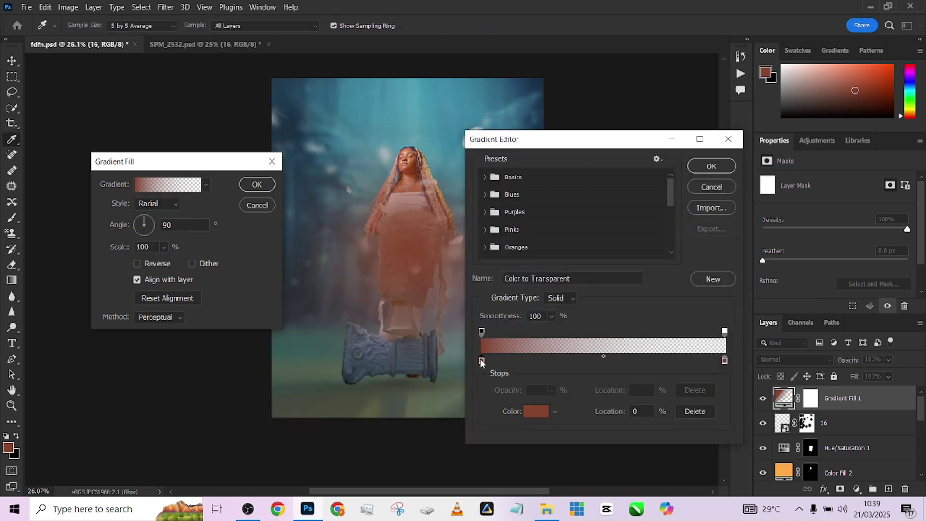
pyautogui.click(774, 335)
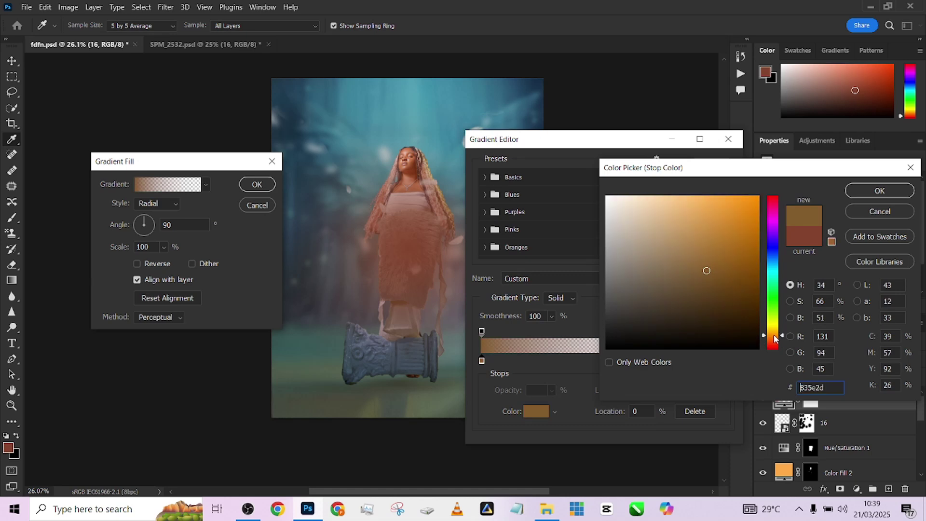
pyautogui.click(758, 227)
pyautogui.click(879, 191)
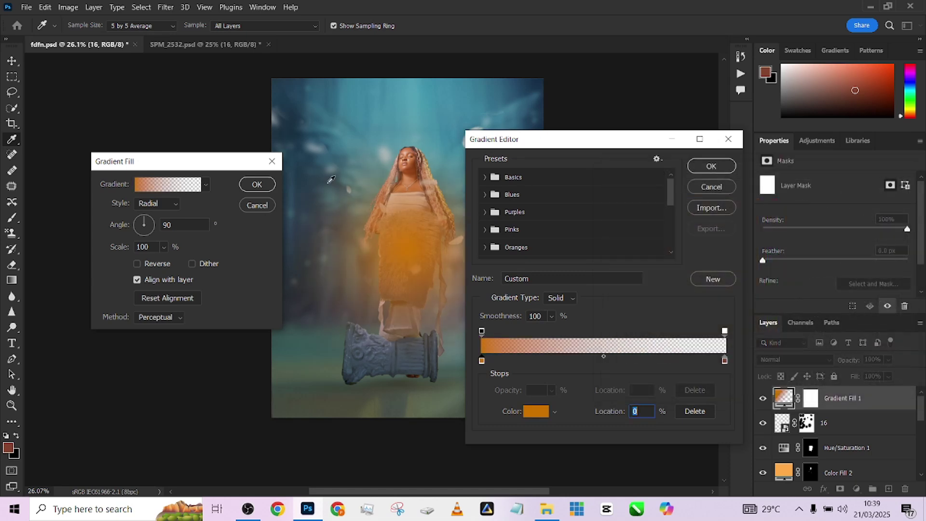
# - Set the gradient's end colour stop to dark yellow bc8e00 and accept the edited gradient
pyautogui.doubleClick(725, 359)
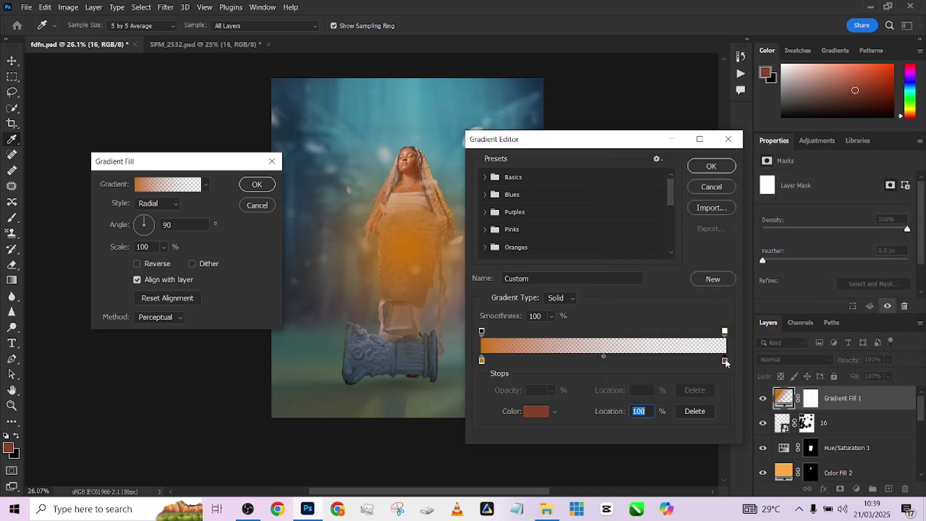
pyautogui.moveTo(774, 334); pyautogui.dragTo(782, 333)
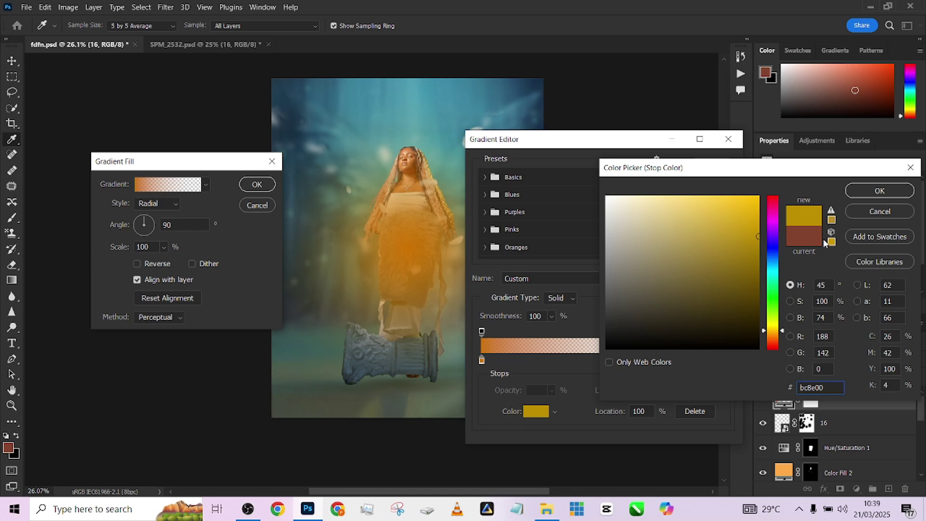
pyautogui.click(879, 191)
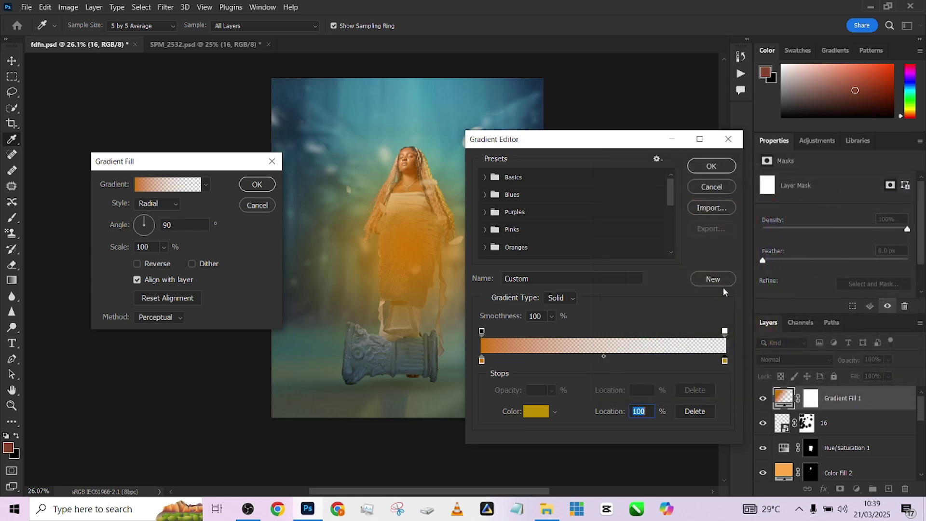
pyautogui.click(708, 166)
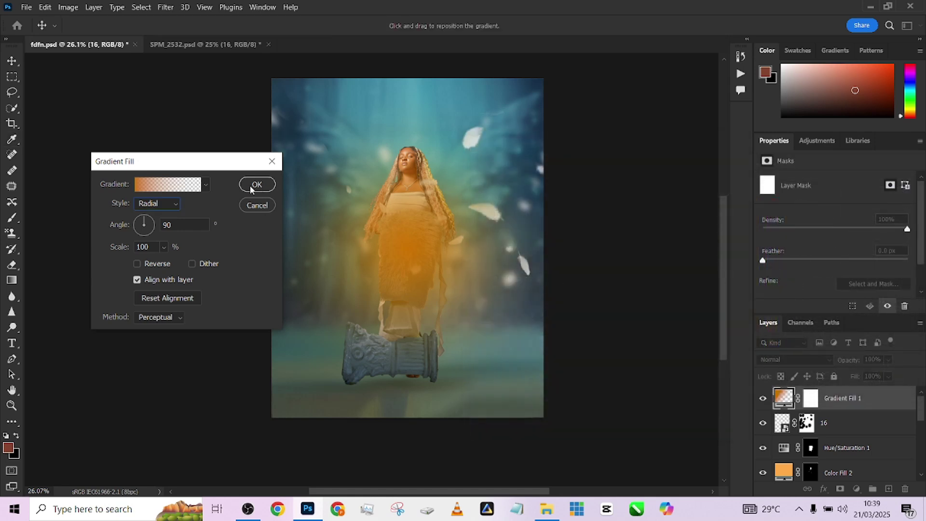
# - Scale the radial gradient to 34% and place the glow beside the figure's head, over the wing near the yellow-lit hair
pyautogui.moveTo(116, 249); pyautogui.dragTo(93, 252)
pyautogui.moveTo(416, 243); pyautogui.dragTo(466, 182)
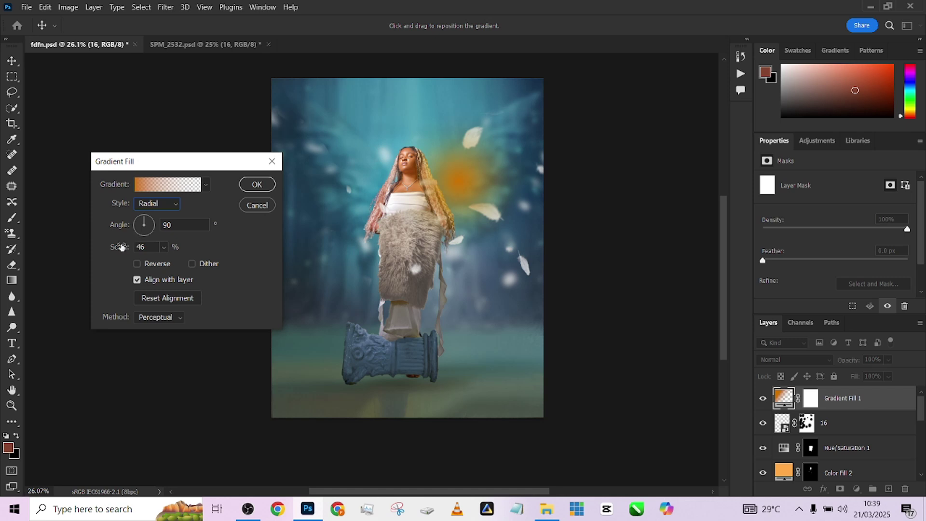
pyautogui.moveTo(122, 247); pyautogui.dragTo(112, 247)
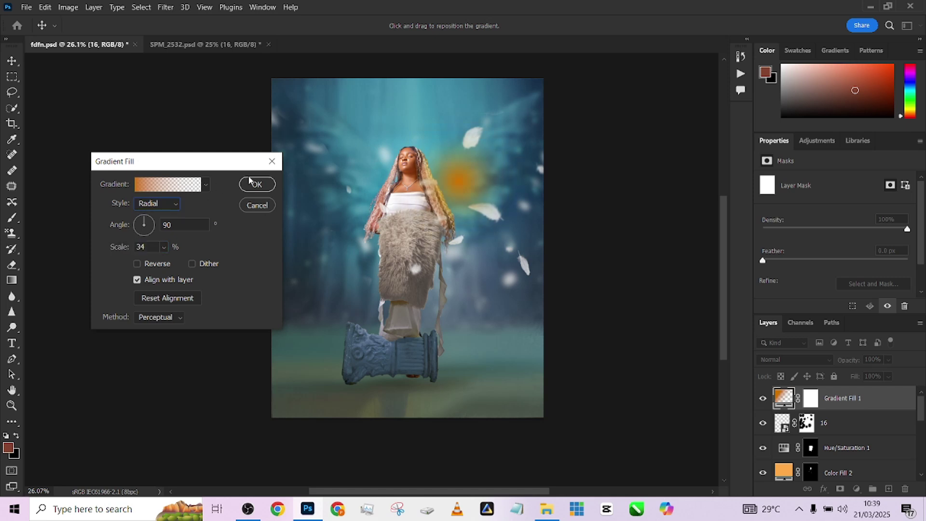
pyautogui.click(264, 183)
# - Try neighbouring blend modes for Gradient Fill 1 and set it to Color Dodge
pyautogui.click(803, 359)
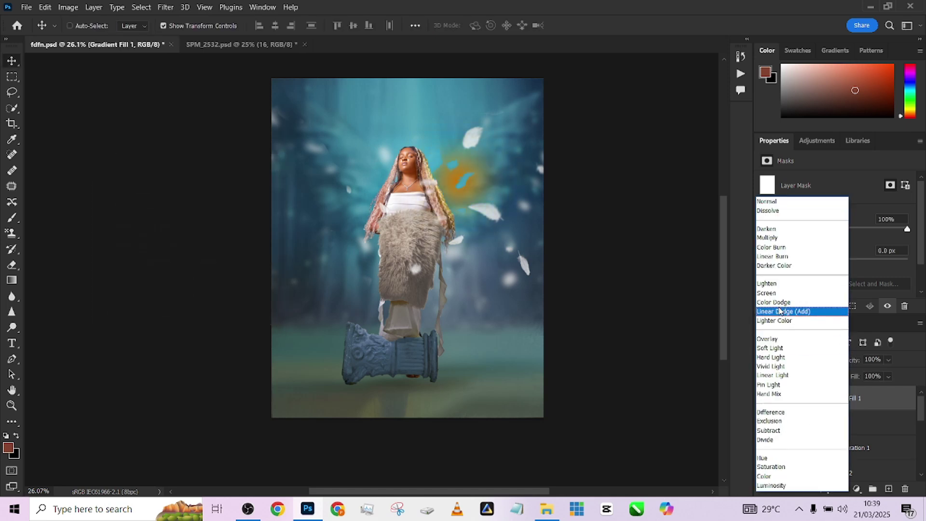
pyautogui.press('Up')
pyautogui.press('Up')
pyautogui.press('Down')
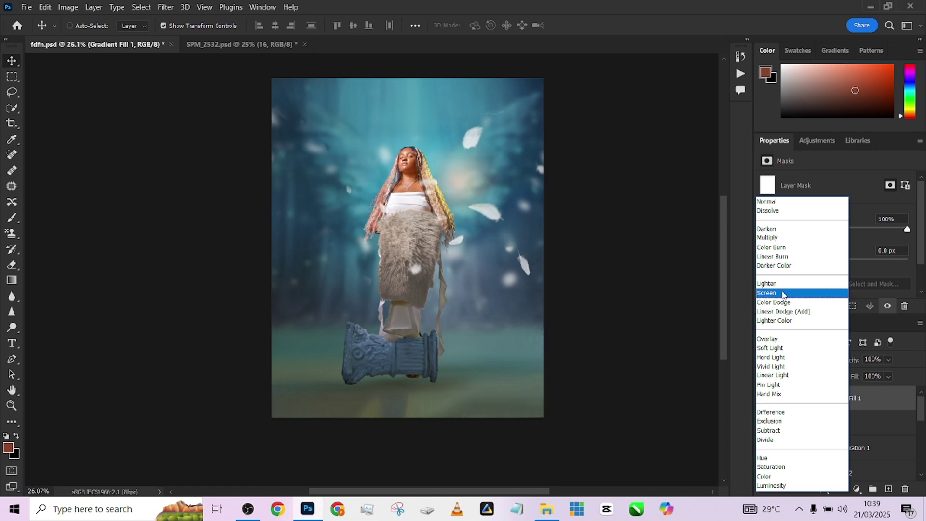
pyautogui.click(785, 302)
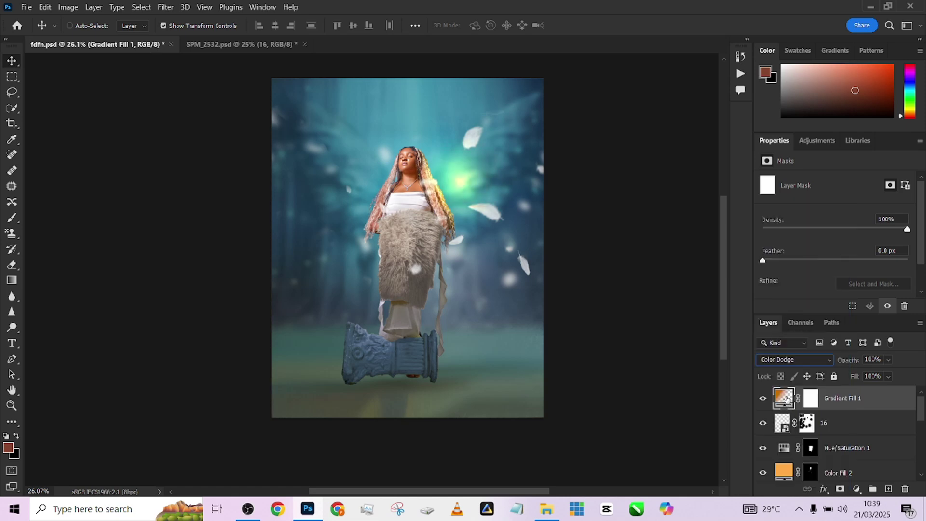
# - Reposition the Gradient Fill 1 glow slightly higher beside the head and set its scale to 40%
pyautogui.doubleClick(784, 398)
pyautogui.moveTo(453, 187); pyautogui.dragTo(461, 183)
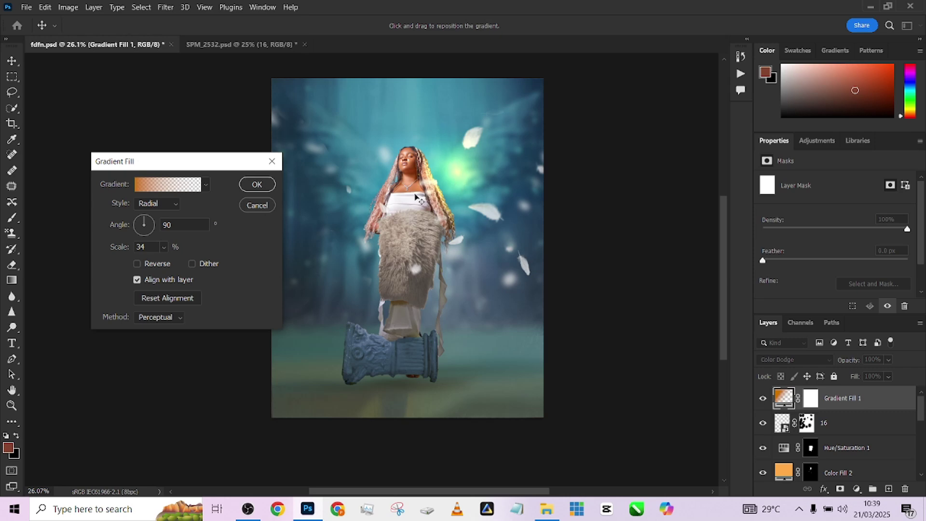
pyautogui.moveTo(111, 248); pyautogui.dragTo(114, 248)
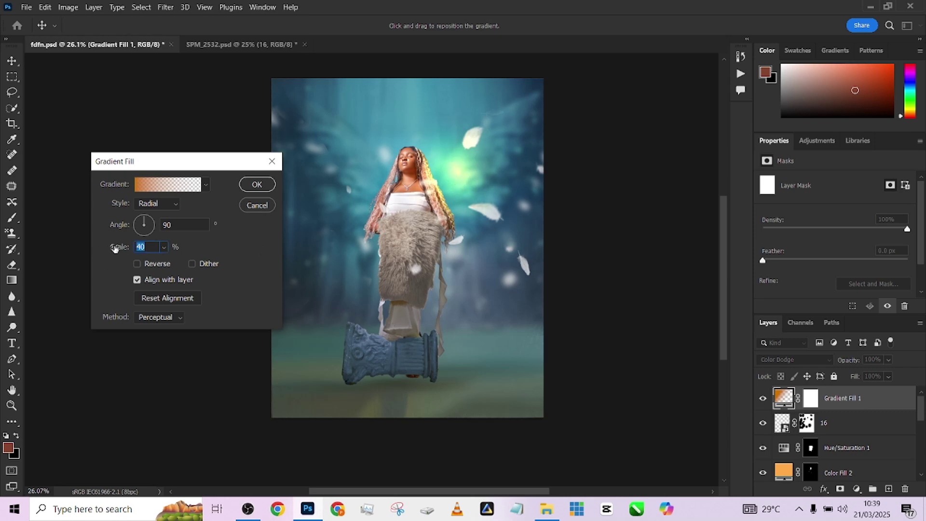
pyautogui.click(257, 184)
# - Lower the fill of Gradient Fill 1 to 61% and compare the image with and without the glow
pyautogui.click(889, 377)
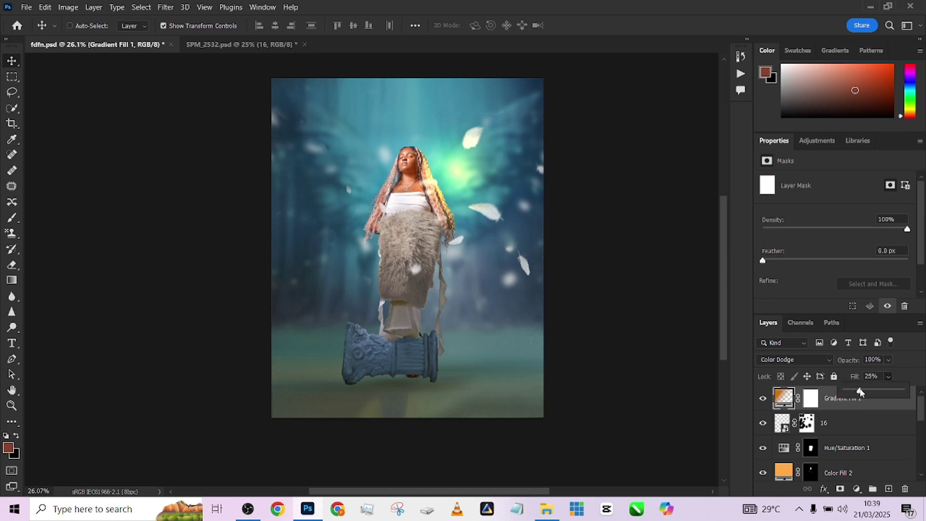
pyautogui.moveTo(861, 392); pyautogui.dragTo(874, 391)
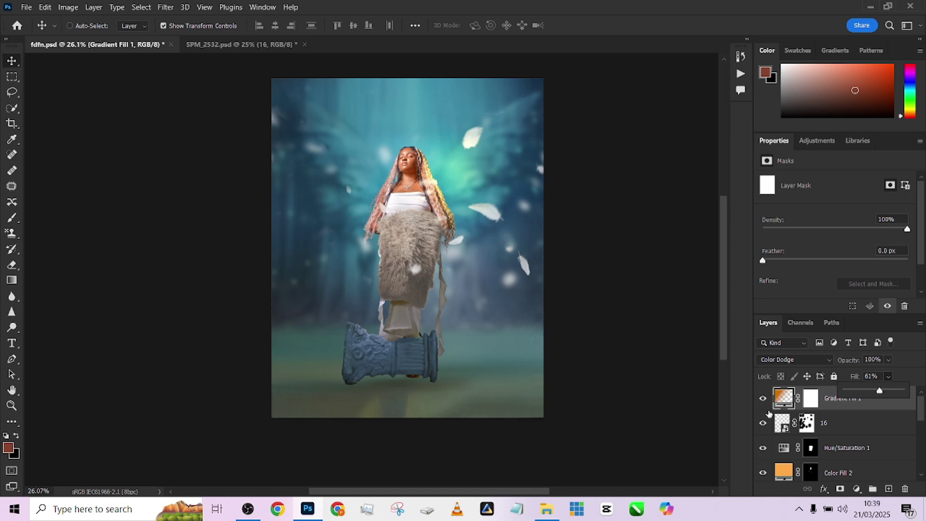
pyautogui.click(767, 401)
pyautogui.click(767, 400)
pyautogui.click(767, 400)
pyautogui.click(767, 401)
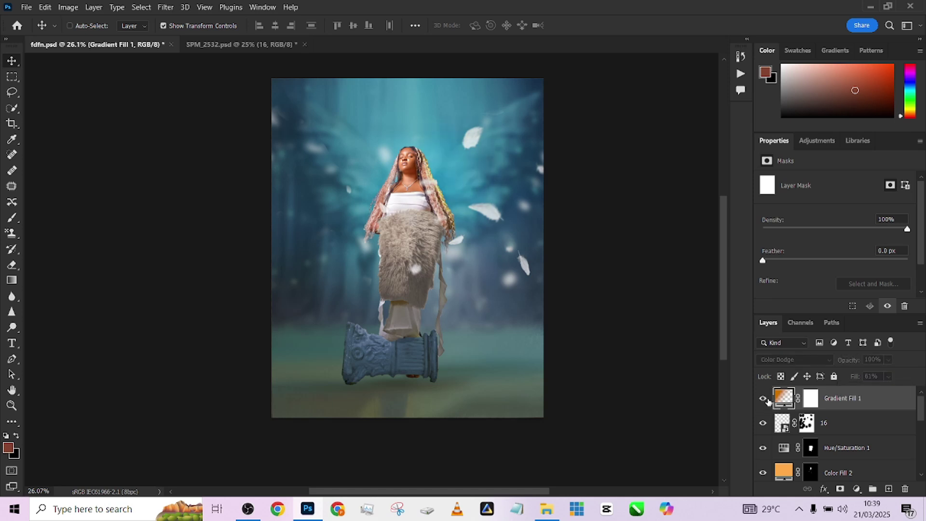
pyautogui.click(767, 401)
# - Show Curves 1 in SPM_2532 to examine its effect on the column, and return to fdfn
pyautogui.click(249, 44)
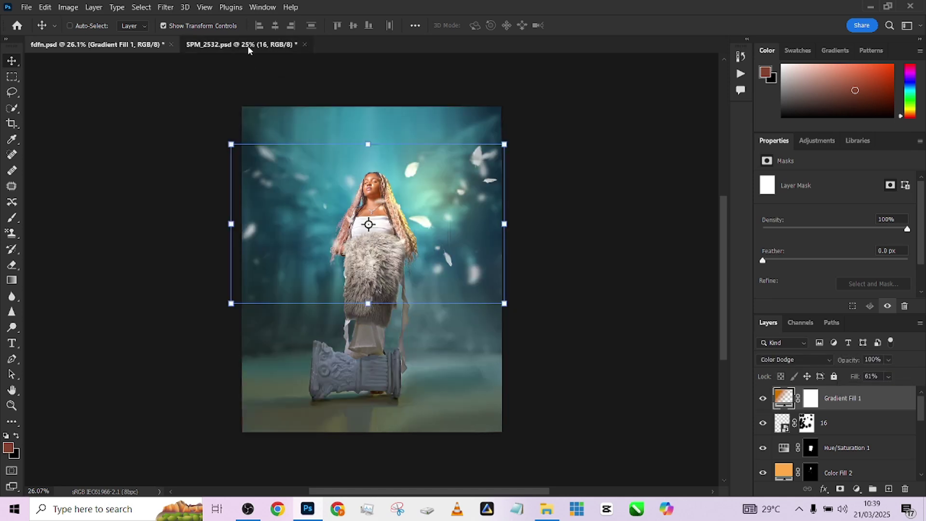
pyautogui.click(875, 425)
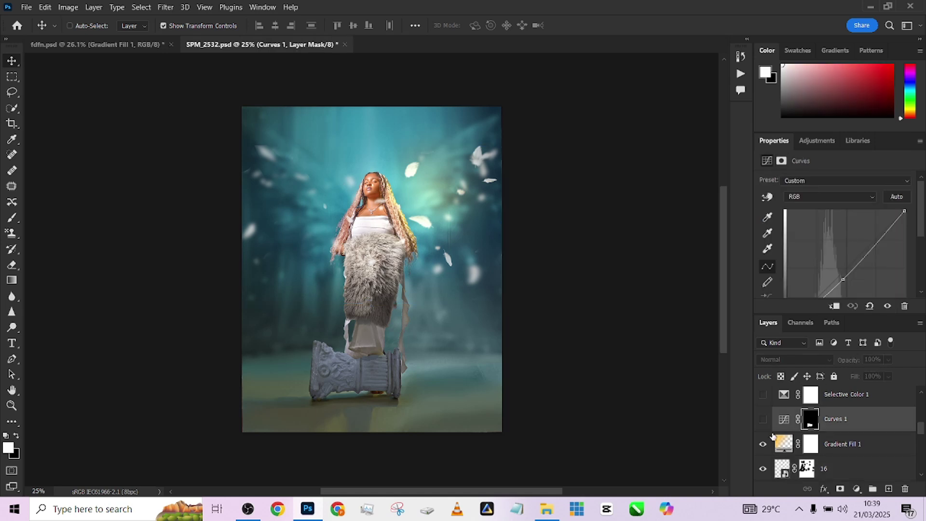
pyautogui.click(764, 420)
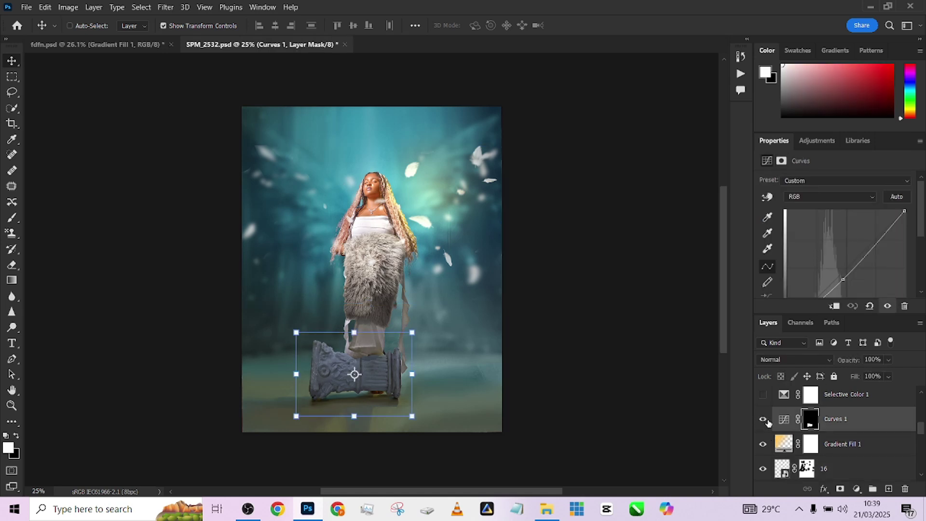
pyautogui.click(764, 419)
pyautogui.click(763, 419)
pyautogui.click(123, 46)
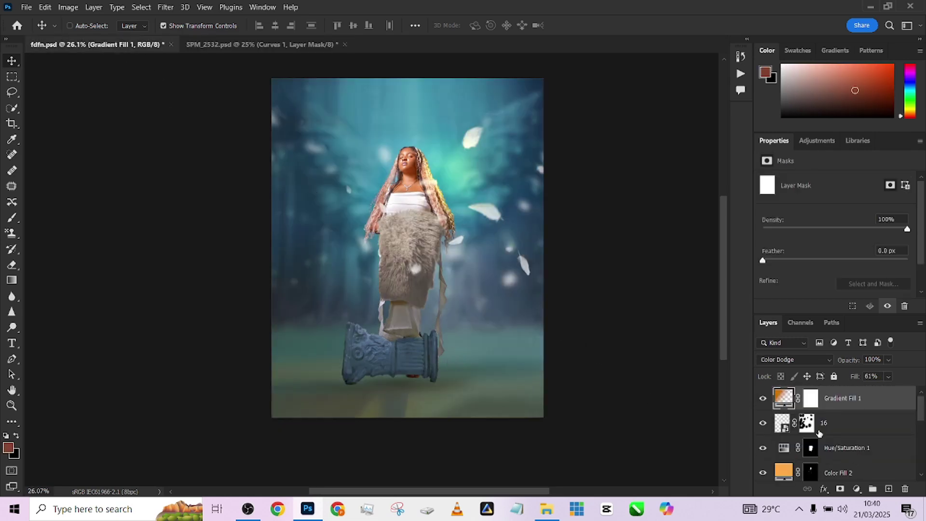
# - Load the Color Fill 1 mask as a selection and add a Curves adjustment with its midpoint lowered to darken the column
pyautogui.scroll(-5, 819, 433)
pyautogui.scroll(3, 821, 444)
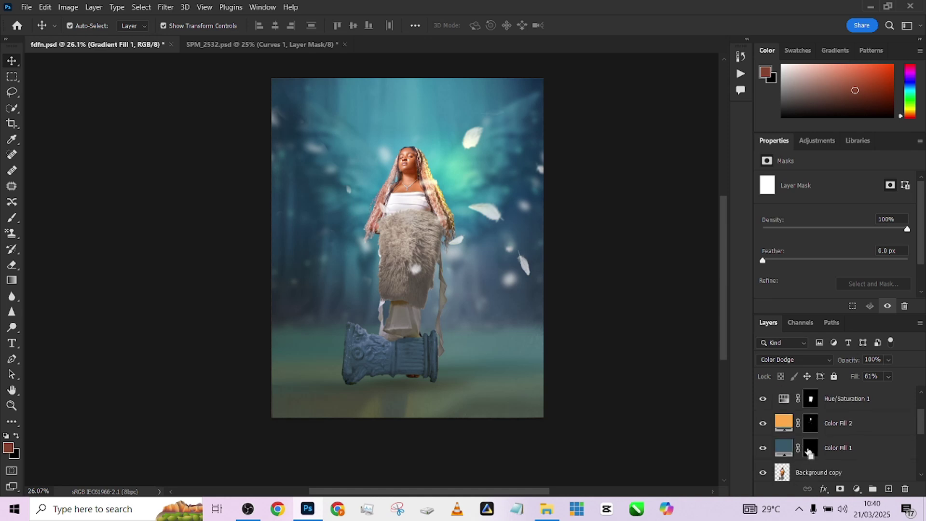
pyautogui.keyDown('ctrl'); pyautogui.click(808, 451); pyautogui.keyUp('ctrl')
pyautogui.scroll(2, 849, 434)
pyautogui.click(857, 488)
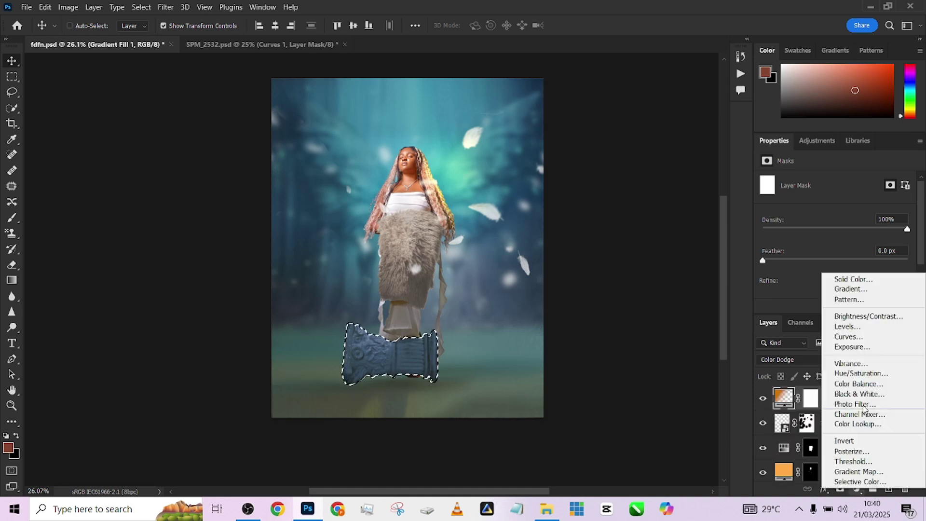
pyautogui.click(849, 336)
pyautogui.click(848, 274)
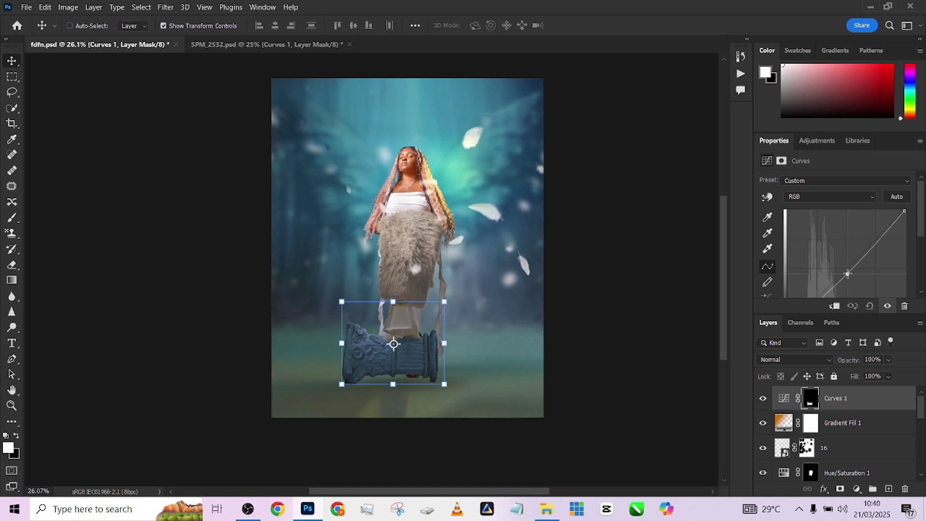
pyautogui.moveTo(848, 274); pyautogui.dragTo(847, 274)
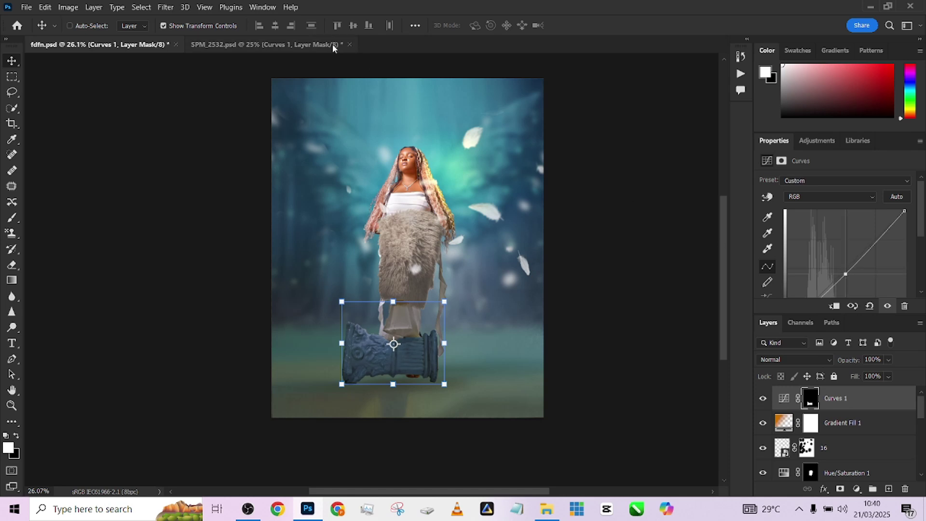
# - Show Selective Color 1, Color Balance 1, Color Lookup 2 and Photo Filter 1 in SPM_2532 to examine the grading, and return to fdfn
pyautogui.click(301, 47)
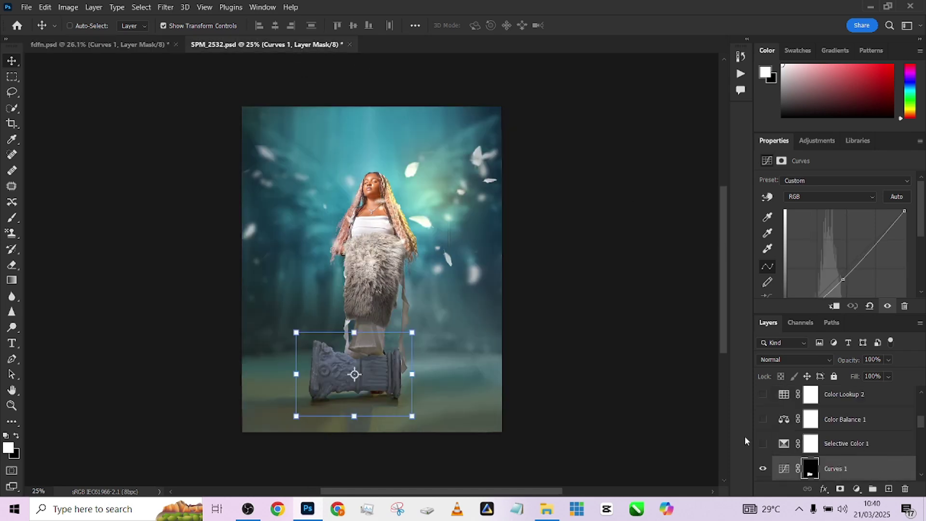
pyautogui.click(763, 444)
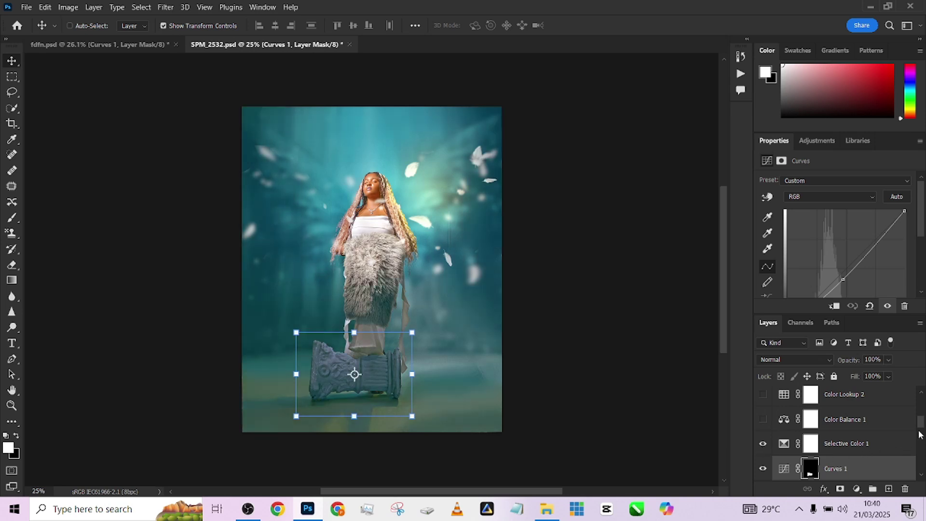
pyautogui.click(884, 446)
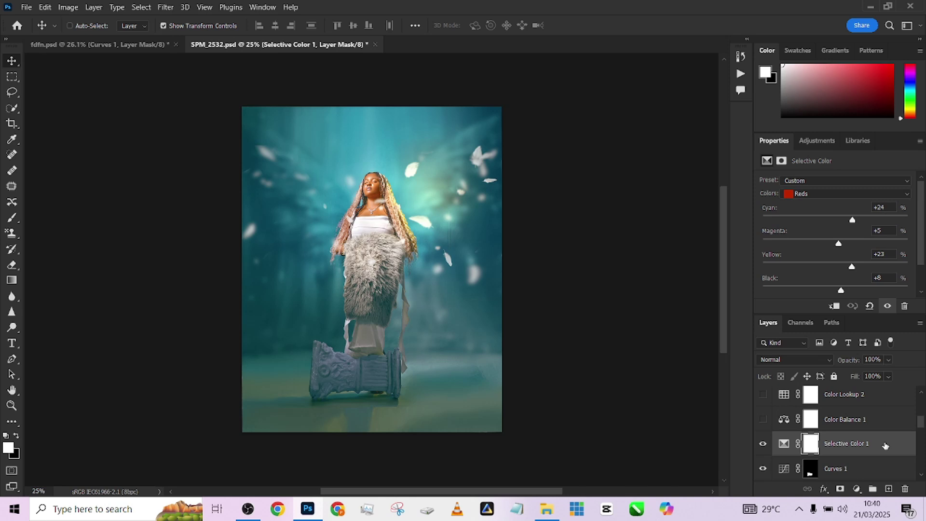
pyautogui.scroll(2, 921, 428)
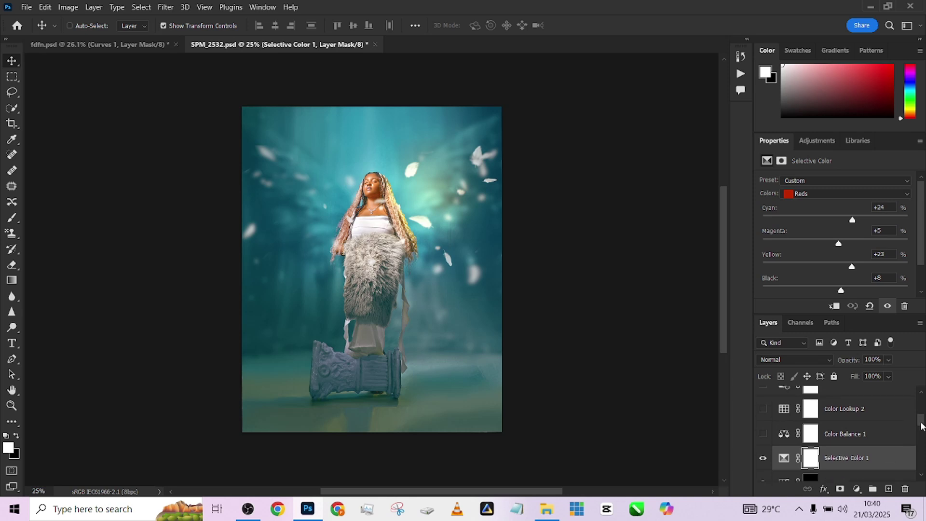
pyautogui.scroll(-1, 812, 454)
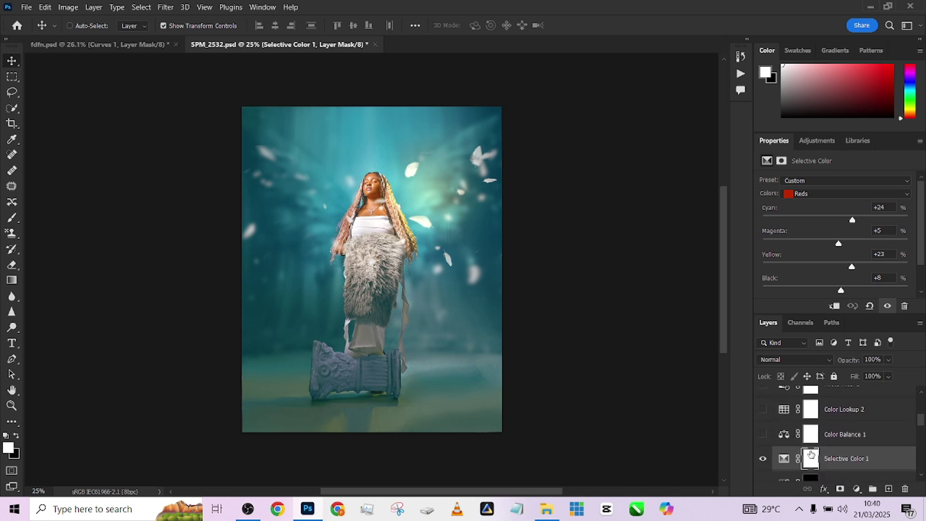
pyautogui.click(764, 409)
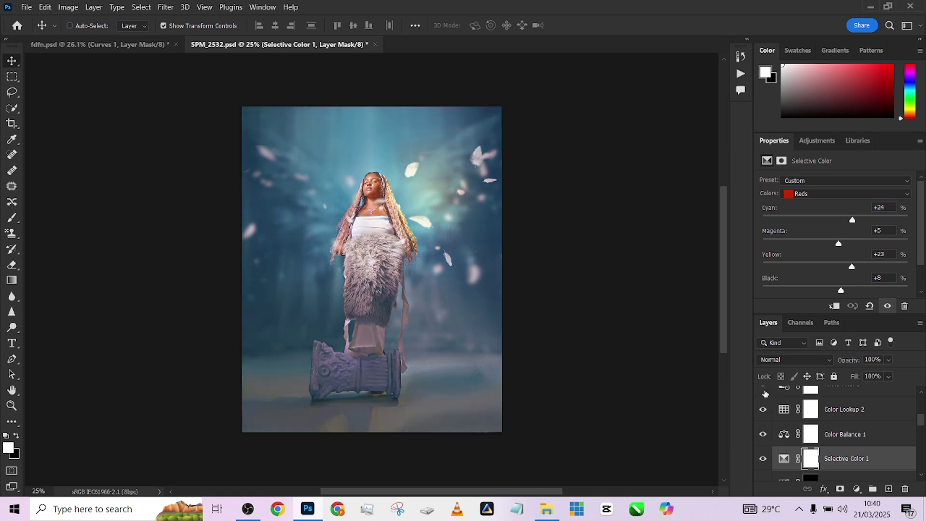
pyautogui.scroll(2, 923, 438)
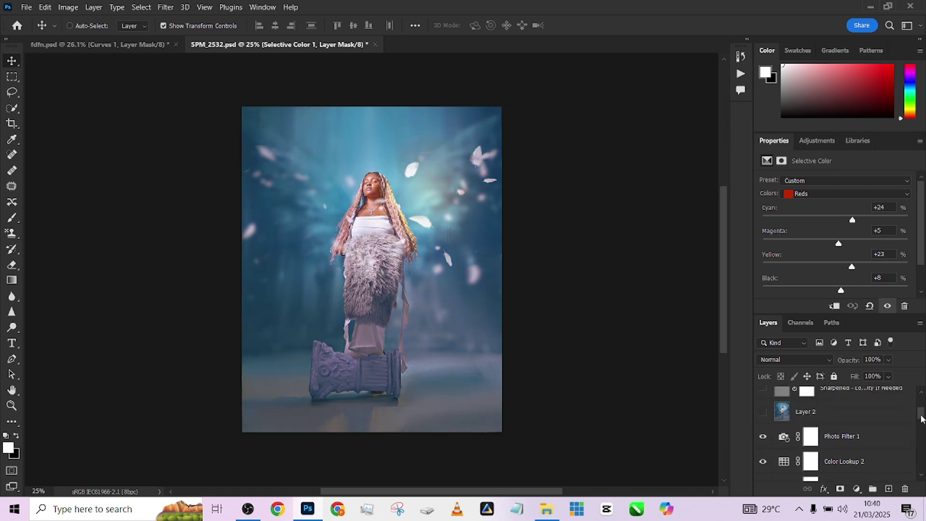
pyautogui.scroll(-2, 925, 425)
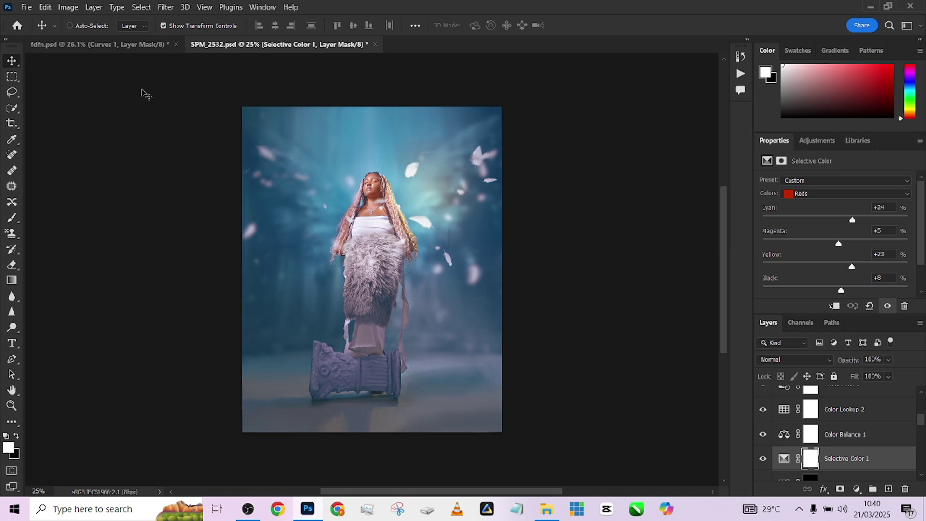
pyautogui.click(73, 44)
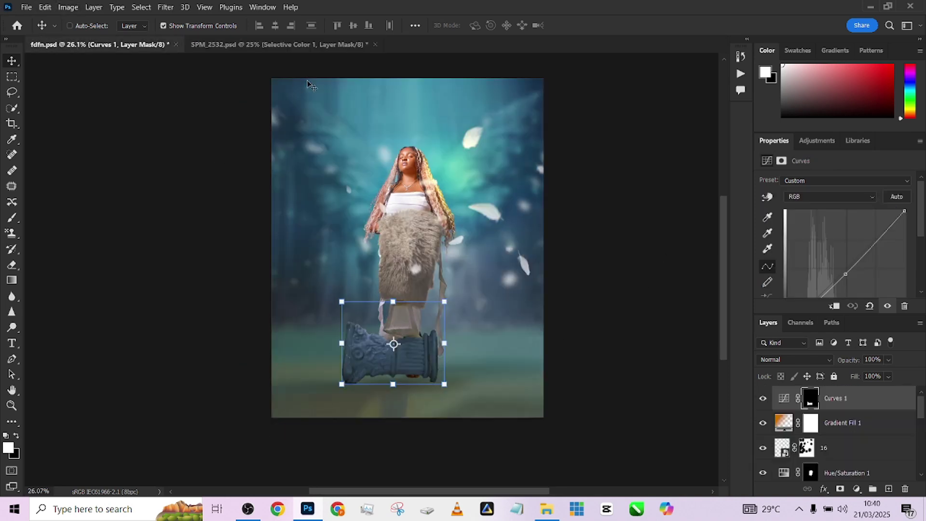
# - Copy the Selective Color 1 and Color Balance 1 adjustments from SPM_2532 to the top of fdfn's layer stack
pyautogui.click(299, 47)
pyautogui.hotkey('ctrl', '2')
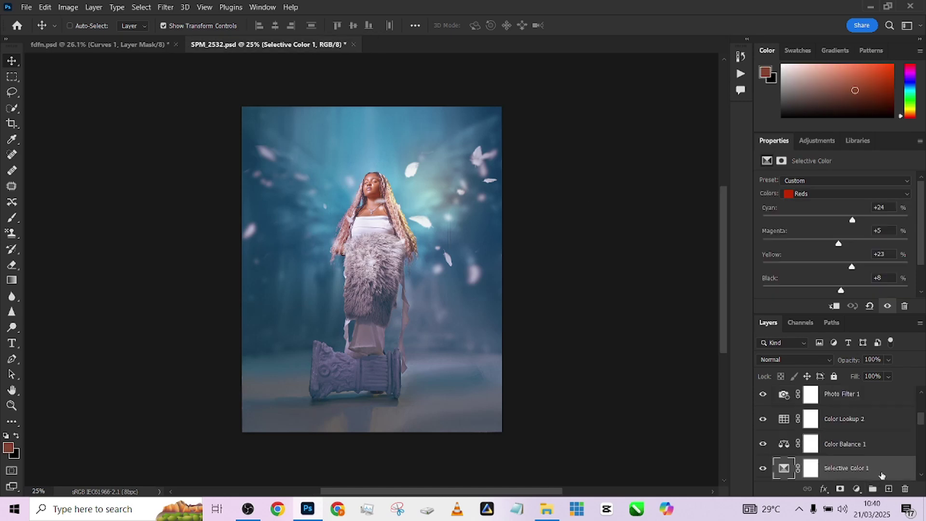
pyautogui.moveTo(892, 473); pyautogui.dragTo(444, 259)
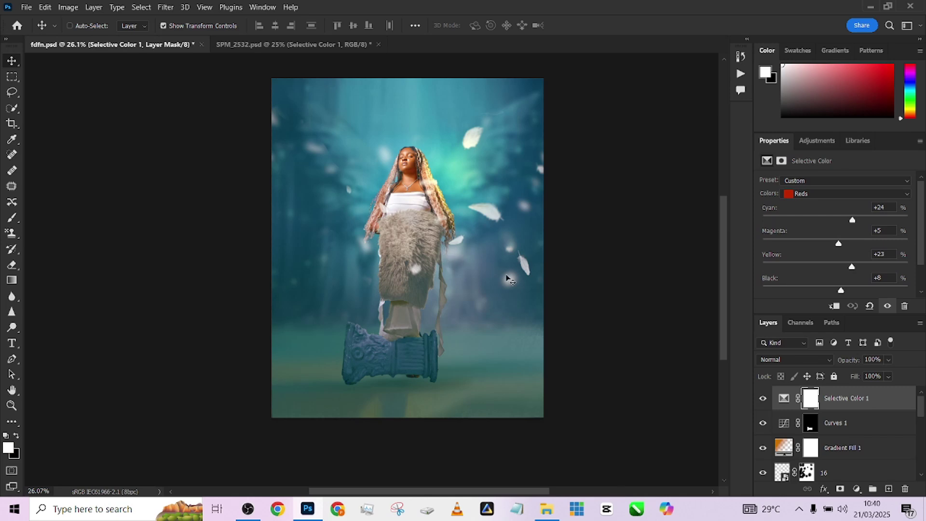
pyautogui.click(334, 44)
pyautogui.moveTo(885, 442); pyautogui.dragTo(454, 234)
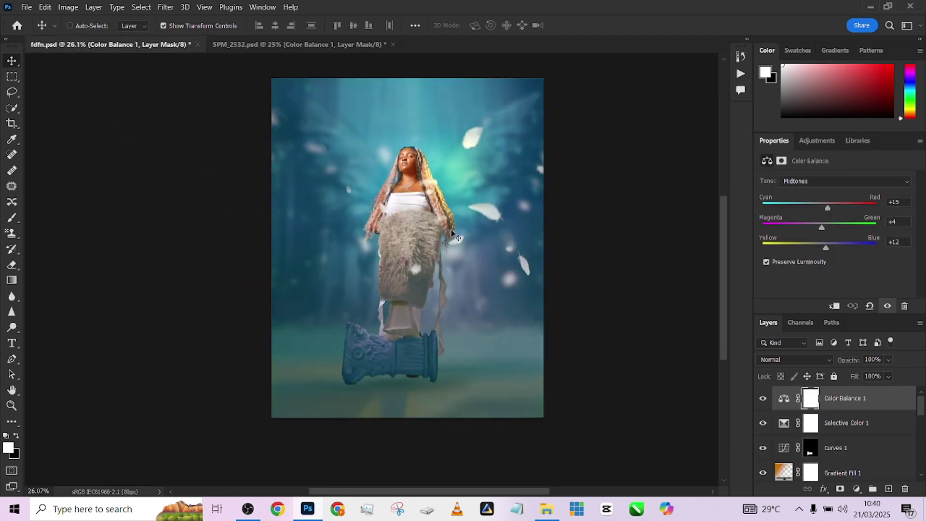
# - Copy the Color Lookup 2 and Photo Filter 1 adjustments from SPM_2532 above Color Balance 1 in fdfn
pyautogui.click(290, 44)
pyautogui.moveTo(881, 448); pyautogui.dragTo(462, 224)
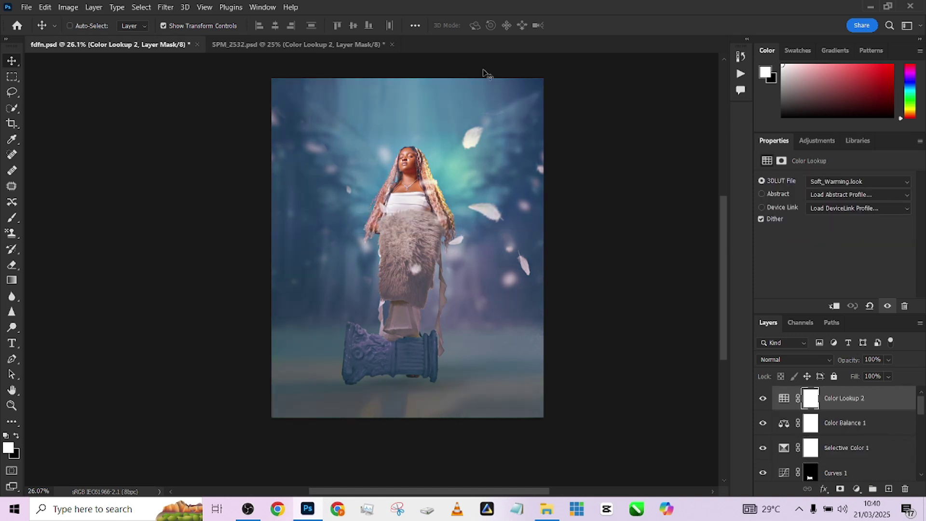
pyautogui.click(352, 45)
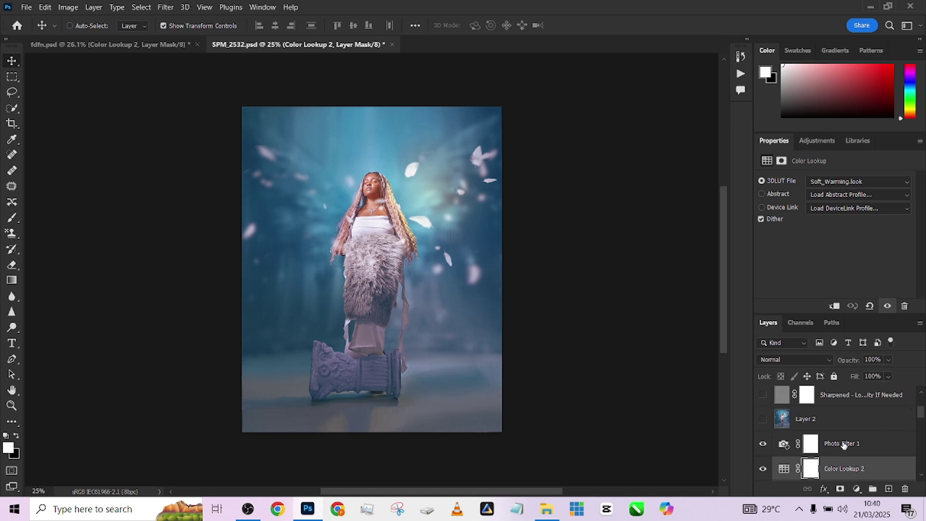
pyautogui.moveTo(885, 450); pyautogui.dragTo(465, 242)
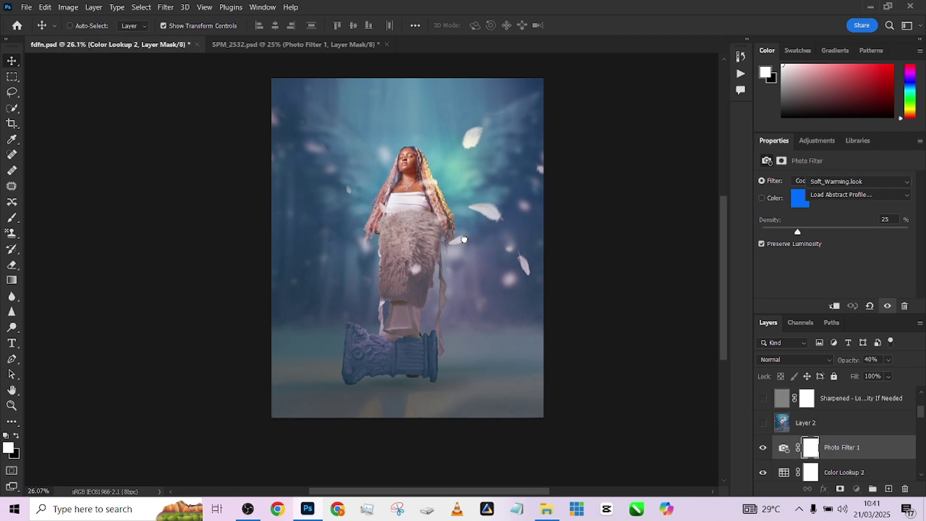
# - Show Layer 2 in SPM_2532 to examine its effect on the image, and return to fdfn
pyautogui.click(345, 48)
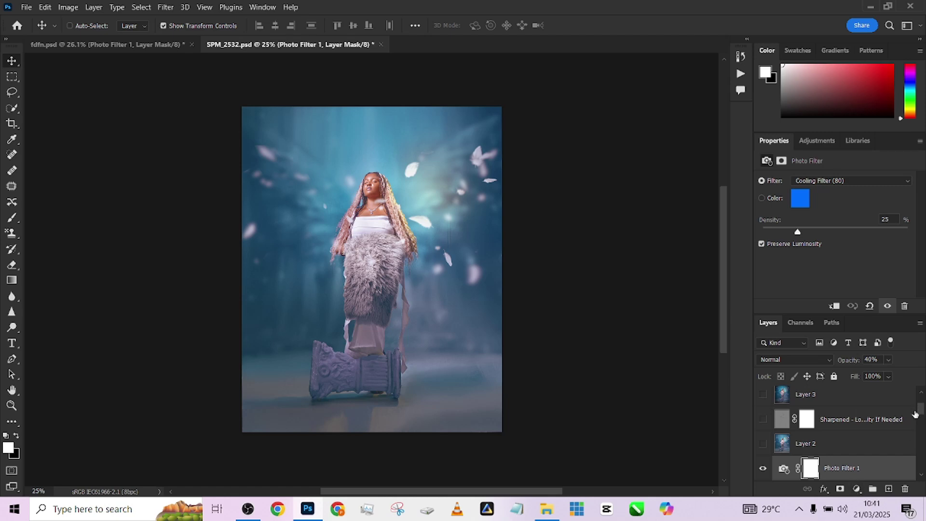
pyautogui.moveTo(921, 412); pyautogui.dragTo(921, 411)
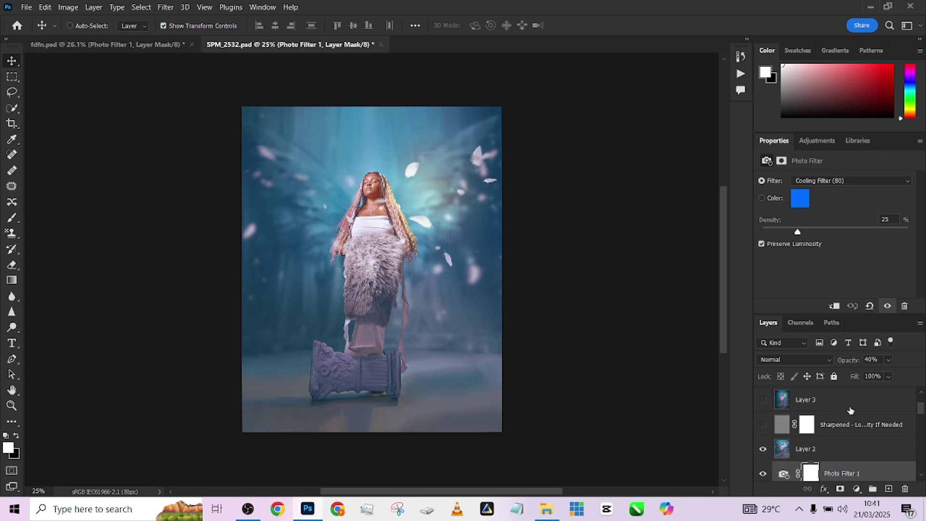
pyautogui.click(152, 44)
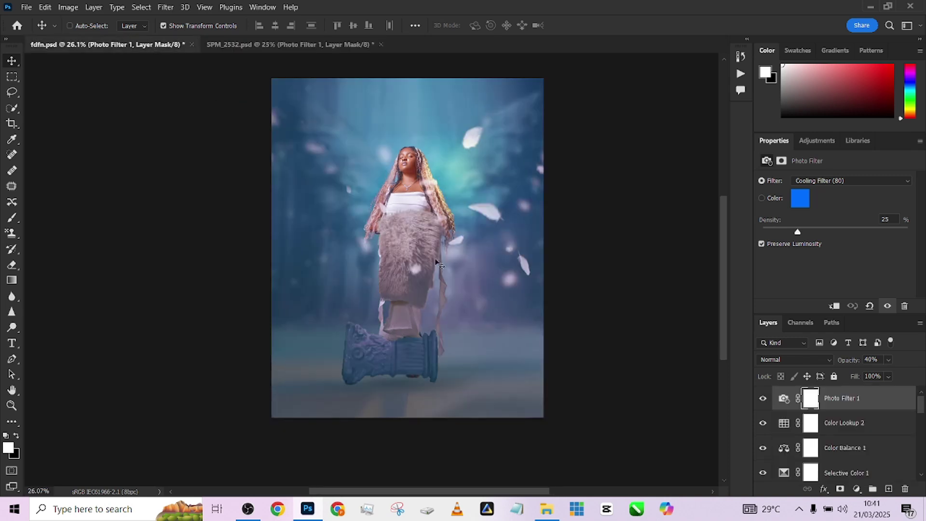
# - Compare the fdfn composite with and without Layer 1 to examine the ground around the column
pyautogui.scroll(-3, 844, 448)
pyautogui.scroll(-4, 844, 464)
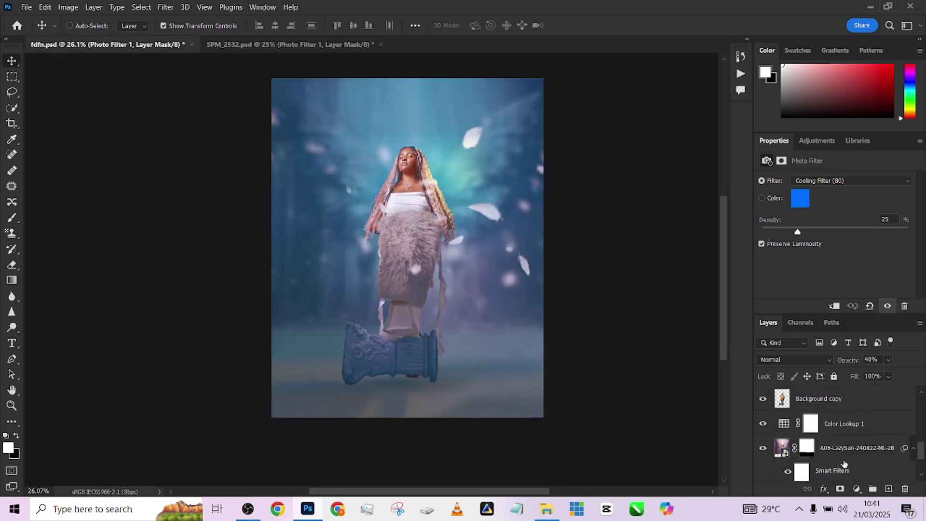
pyautogui.click(763, 446)
pyautogui.click(763, 446)
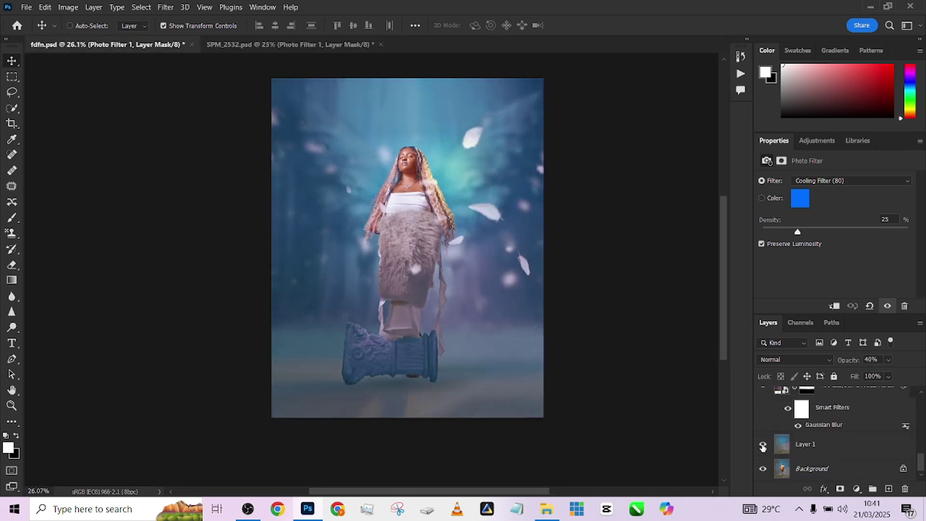
pyautogui.click(763, 446)
pyautogui.click(763, 446)
pyautogui.click(762, 446)
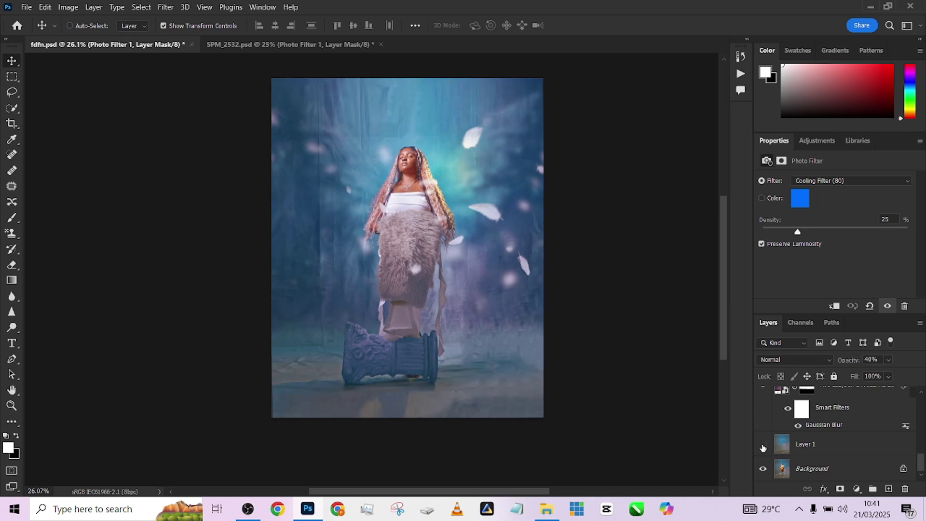
pyautogui.click(762, 446)
pyautogui.click(763, 446)
pyautogui.click(763, 446)
pyautogui.click(763, 446)
pyautogui.click(763, 447)
# - Add a layer mask to Layer 1 and prepare a black brush with its flow set to 6%
pyautogui.click(844, 446)
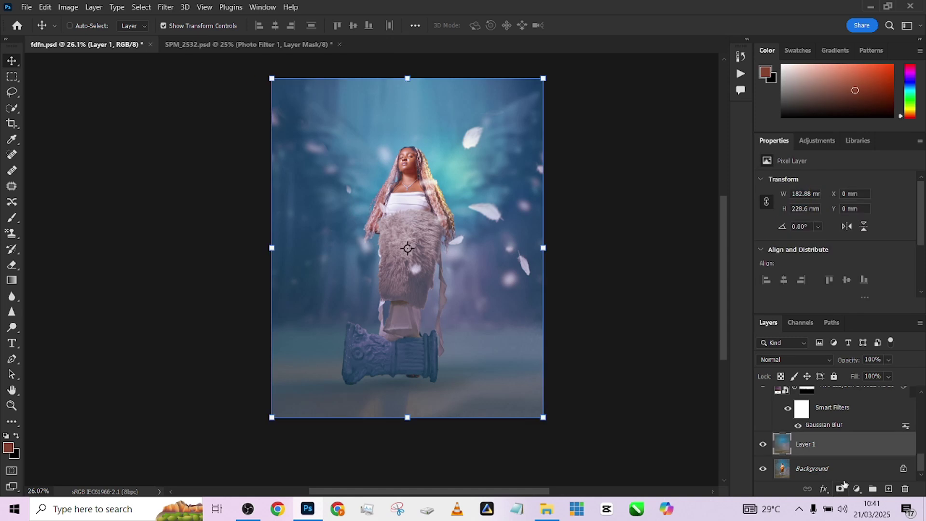
pyautogui.click(841, 489)
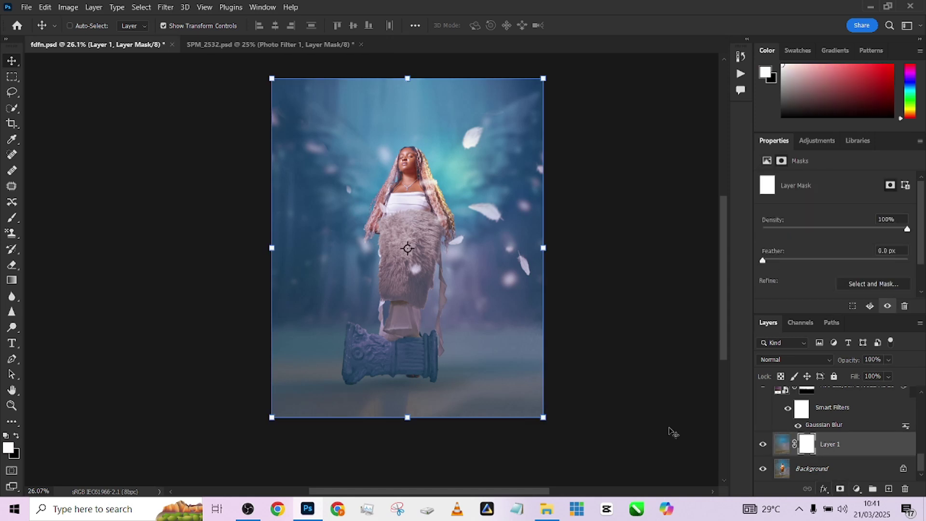
pyautogui.click(11, 219)
pyautogui.moveTo(354, 26); pyautogui.dragTo(314, 42)
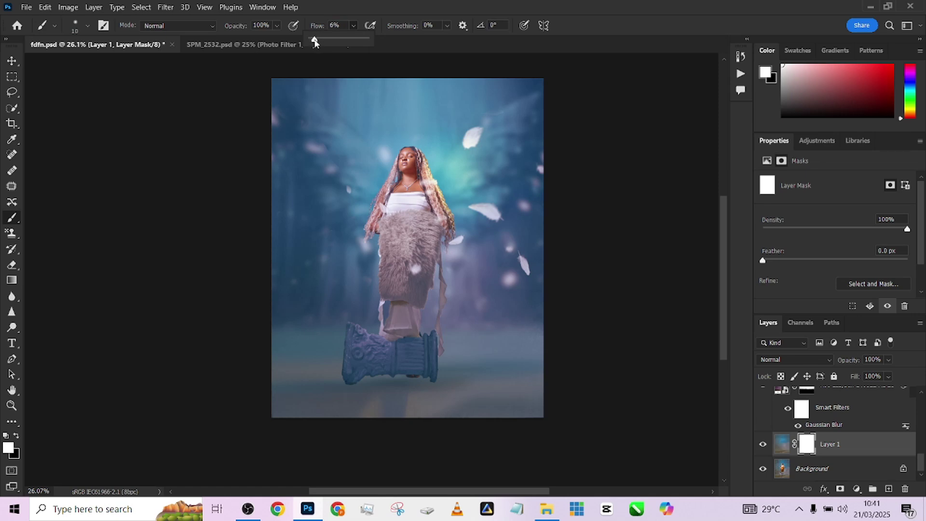
pyautogui.press('x')
# - Paint black on the Layer 1 mask along the column's underside to bring back the original floor shadow
pyautogui.scroll(5, 415, 348)
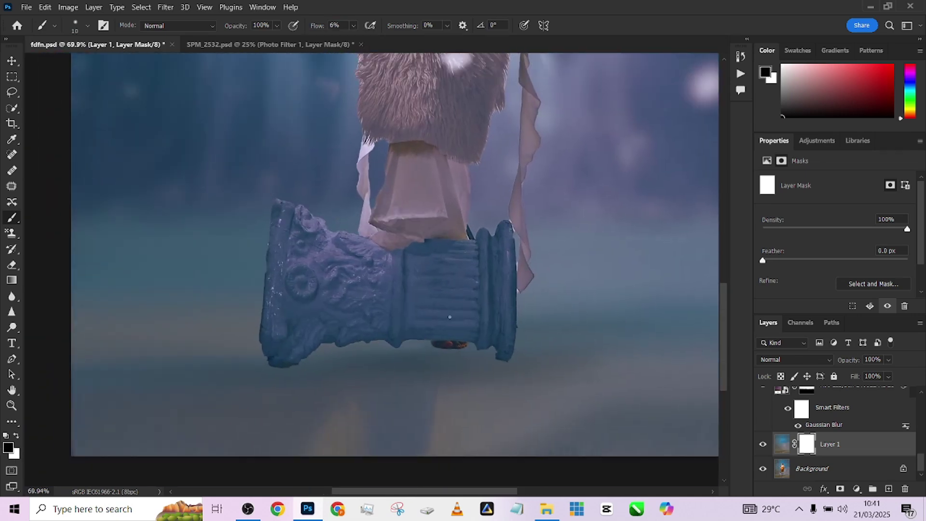
pyautogui.scroll(-4, 450, 317)
pyautogui.moveTo(450, 317)
pyautogui.mouseDown()
pyautogui.moveTo(473, 343)
pyautogui.moveTo(424, 331)
pyautogui.moveTo(363, 341)
pyautogui.moveTo(502, 343)
pyautogui.moveTo(498, 352)
pyautogui.moveTo(362, 346)
pyautogui.moveTo(378, 338)
pyautogui.moveTo(440, 348)
pyautogui.moveTo(424, 343)
pyautogui.moveTo(454, 335)
pyautogui.moveTo(416, 328)
pyautogui.mouseUp()
pyautogui.scroll(5, 416, 328)
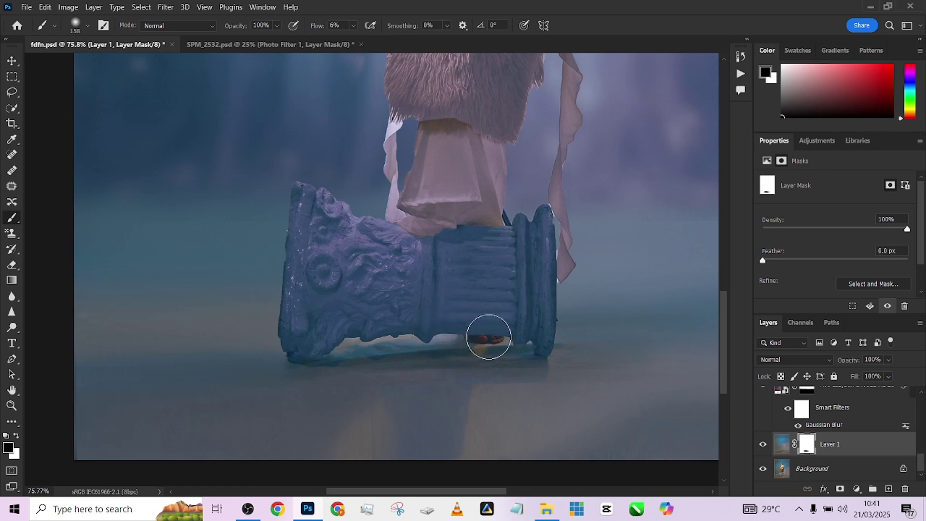
pyautogui.moveTo(488, 335)
pyautogui.mouseDown()
pyautogui.moveTo(328, 336)
pyautogui.moveTo(544, 355)
pyautogui.moveTo(420, 365)
pyautogui.moveTo(235, 353)
pyautogui.moveTo(441, 372)
pyautogui.moveTo(549, 370)
pyautogui.moveTo(355, 368)
pyautogui.mouseUp()
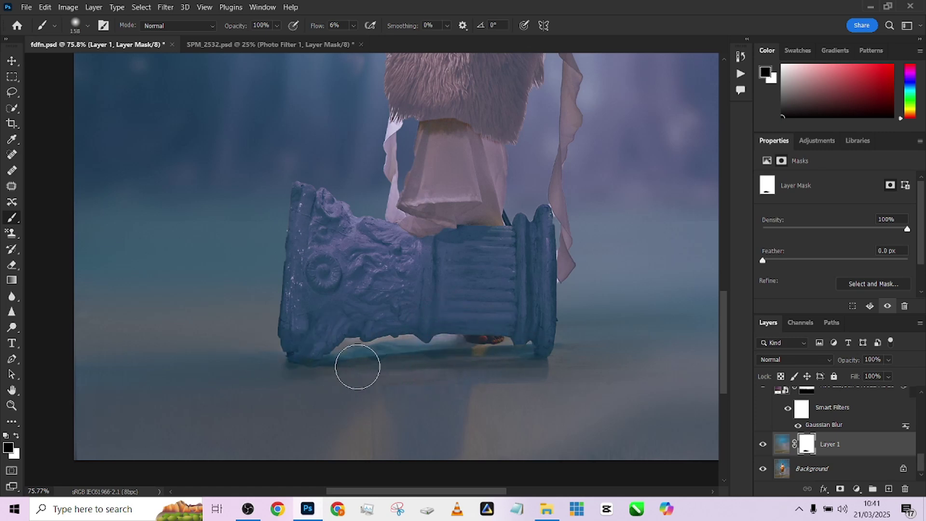
# - Paint white on the Layer 1 mask around the column's lower edge to soften the revealed area
pyautogui.press('x')
pyautogui.moveTo(399, 306)
pyautogui.mouseDown()
pyautogui.moveTo(384, 332)
pyautogui.moveTo(298, 331)
pyautogui.moveTo(457, 331)
pyautogui.moveTo(435, 317)
pyautogui.moveTo(344, 331)
pyautogui.moveTo(304, 327)
pyautogui.moveTo(478, 324)
pyautogui.moveTo(366, 328)
pyautogui.mouseUp()
pyautogui.keyDown('alt'); pyautogui.scroll(-3, 426, 320); pyautogui.keyUp('alt')
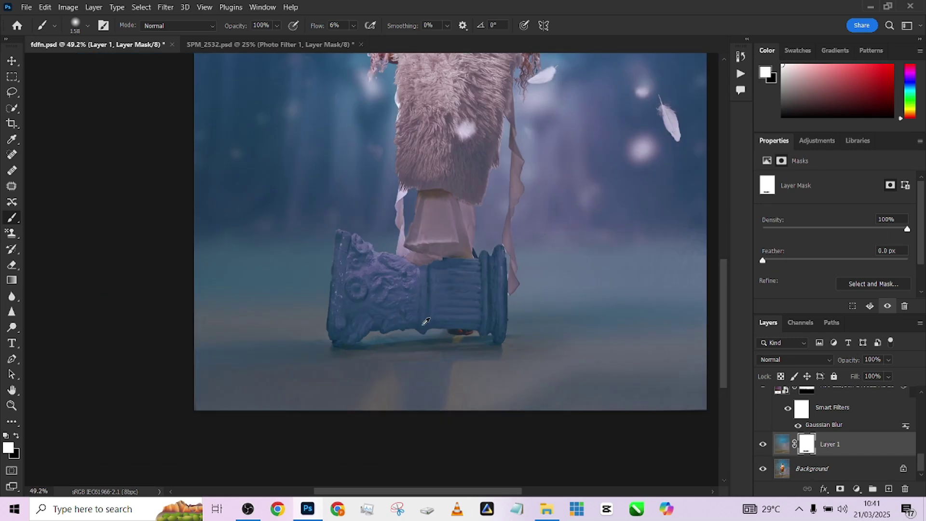
pyautogui.keyDown('alt'); pyautogui.scroll(-4, 440, 348); pyautogui.keyUp('alt')
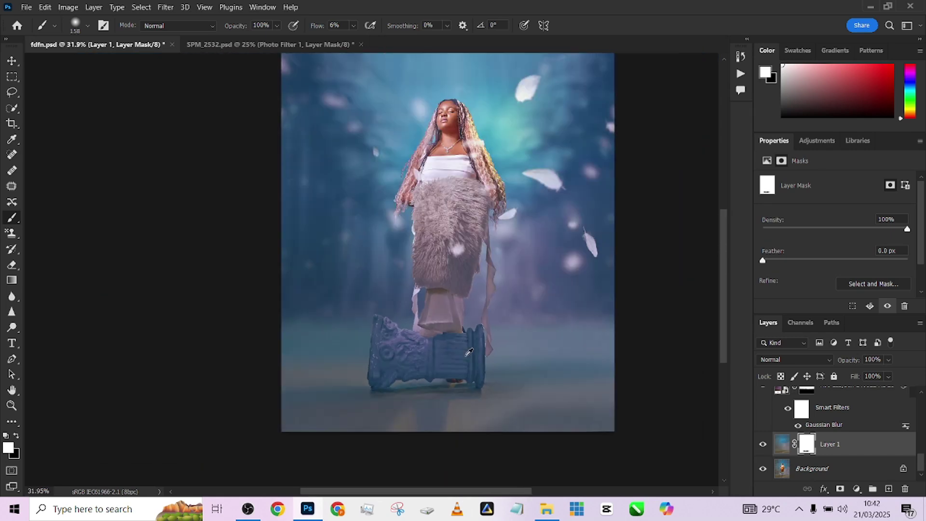
pyautogui.keyDown('alt'); pyautogui.scroll(3, 468, 376); pyautogui.keyUp('alt')
pyautogui.press('x')
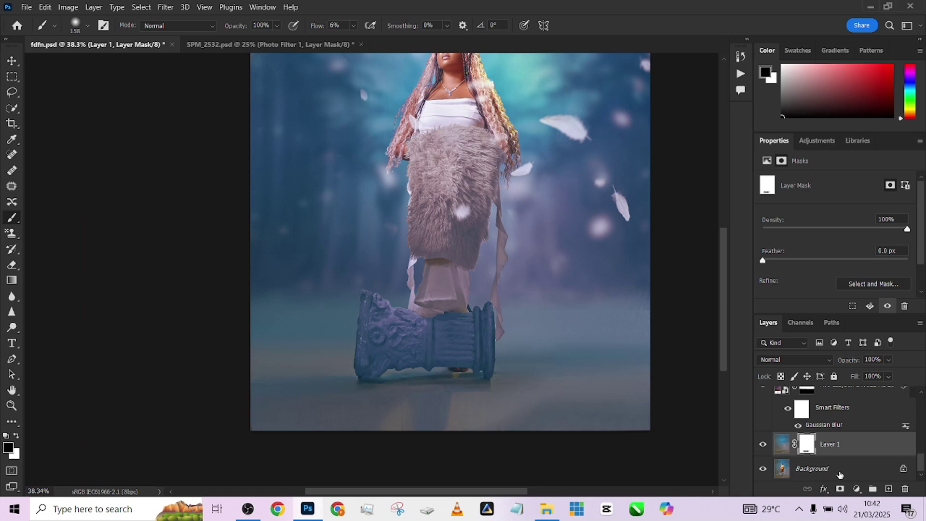
# - Add a Curves adjustment above Layer 1, lower its midpoint to darken the background, and reduce its fill to 71%
pyautogui.click(857, 488)
pyautogui.click(844, 338)
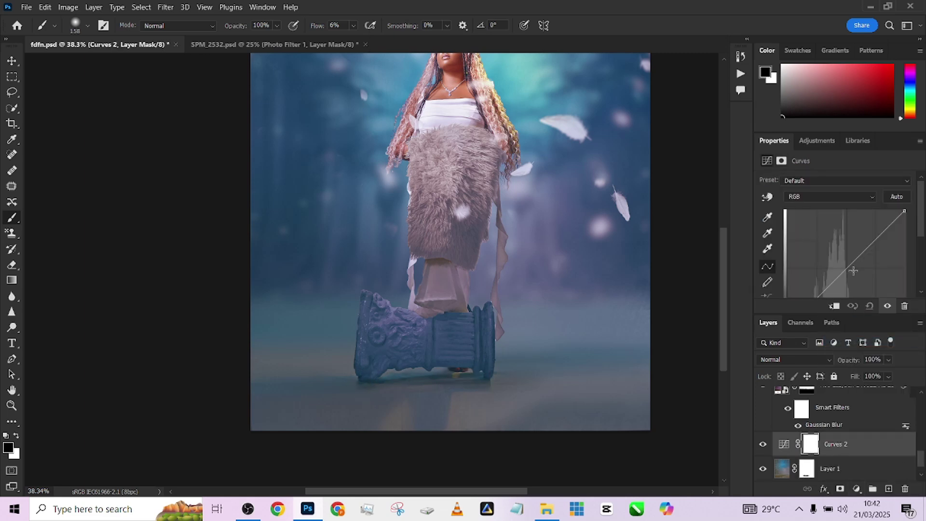
pyautogui.moveTo(853, 249); pyautogui.dragTo(858, 277)
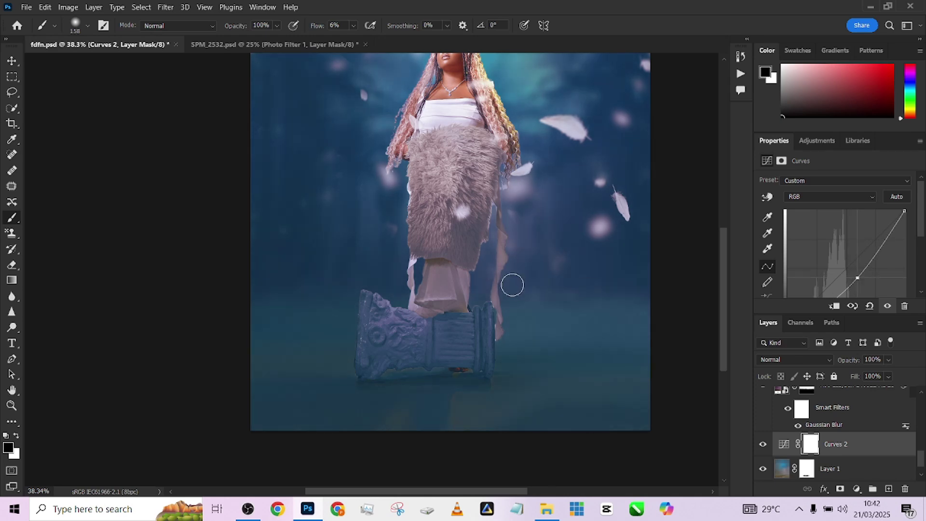
pyautogui.scroll(-3, 506, 284)
pyautogui.scroll(2, 484, 304)
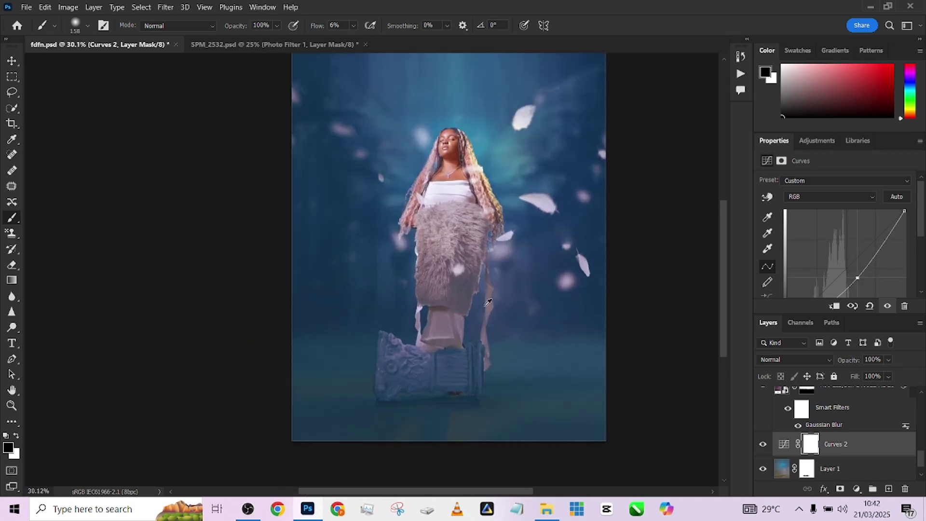
pyautogui.scroll(1, 487, 303)
pyautogui.scroll(-3, 487, 304)
pyautogui.scroll(1, 485, 305)
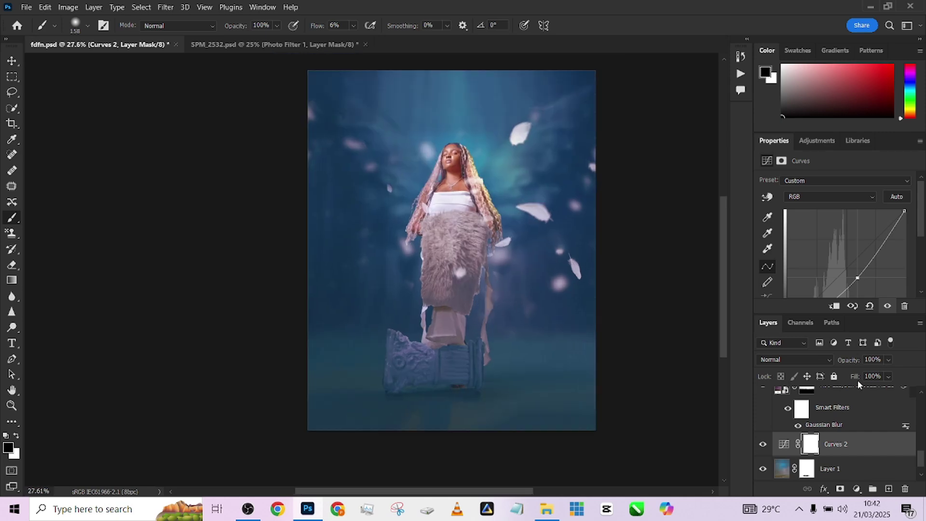
pyautogui.click(888, 391)
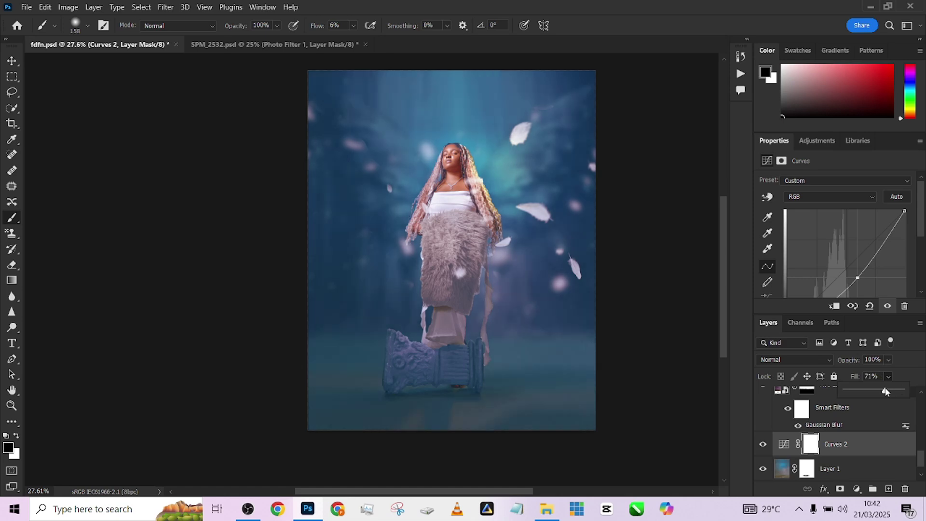
# - Compare the background with and without the Curves 2 adjustment, and reduce that adjustment's fill to 58%
pyautogui.click(767, 443)
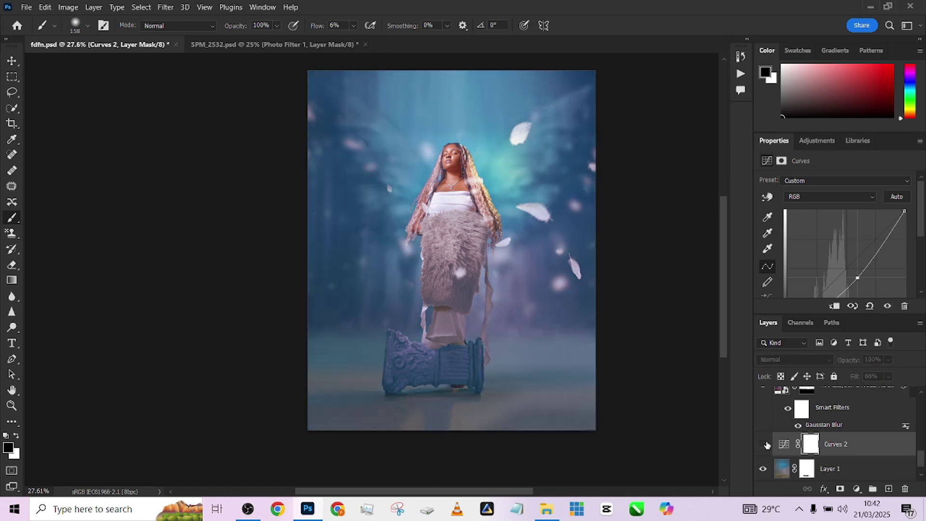
pyautogui.click(766, 444)
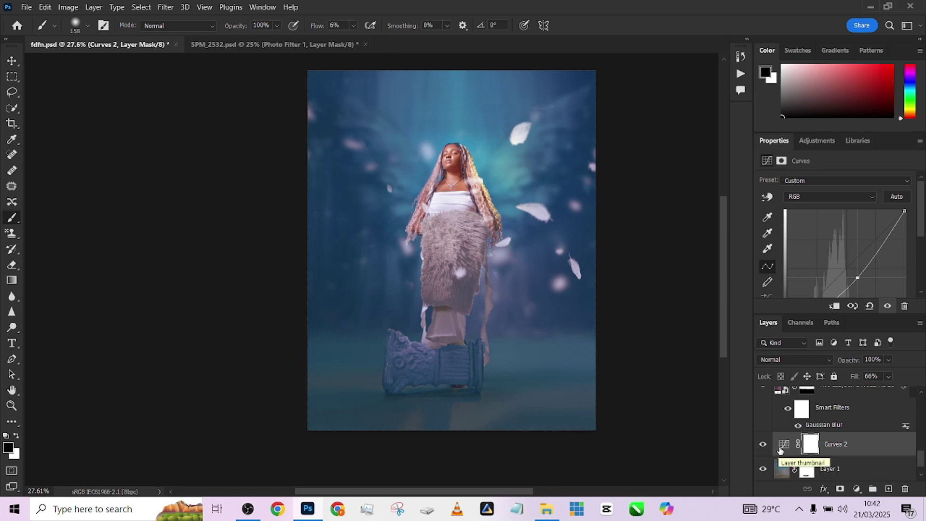
pyautogui.click(783, 445)
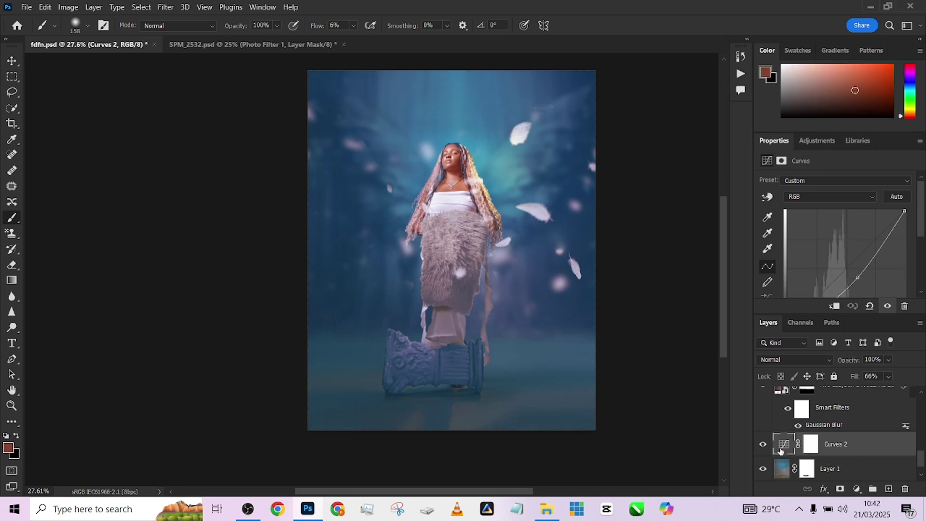
pyautogui.click(763, 445)
pyautogui.click(763, 445)
pyautogui.click(763, 445)
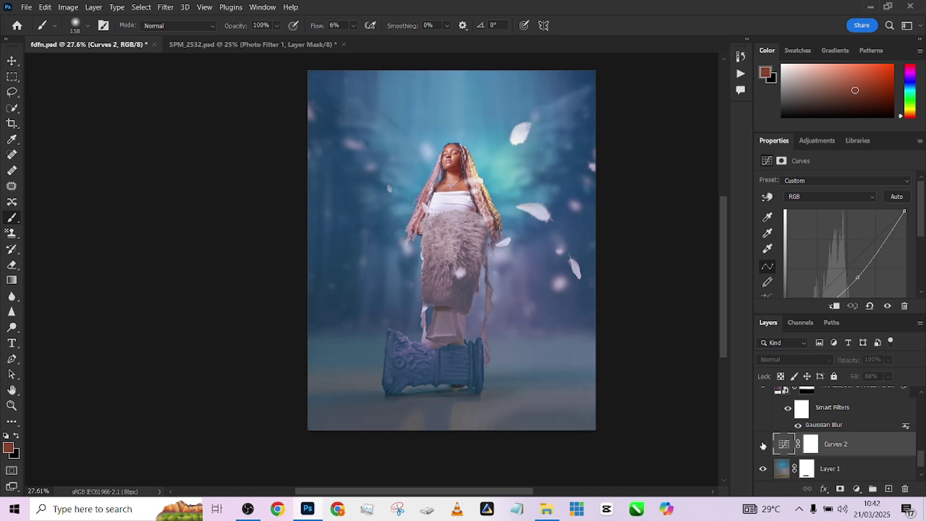
pyautogui.click(763, 445)
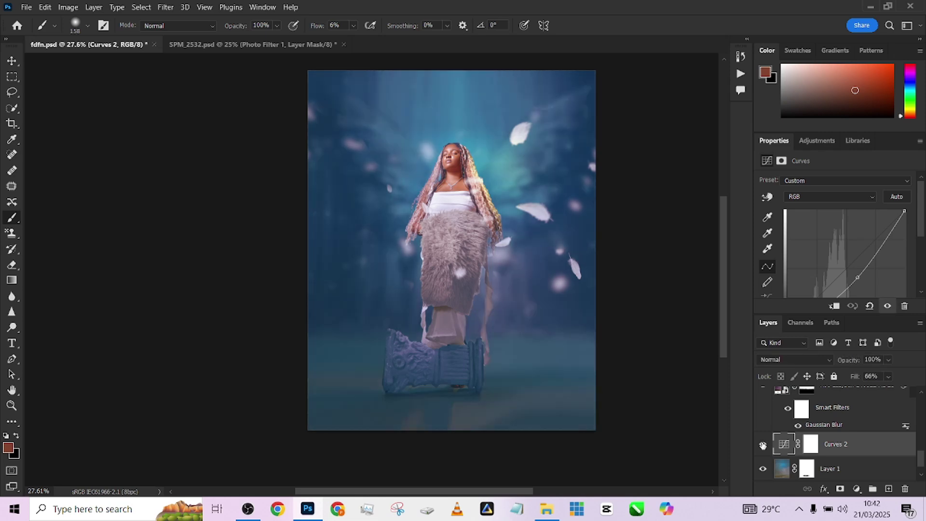
pyautogui.click(890, 377)
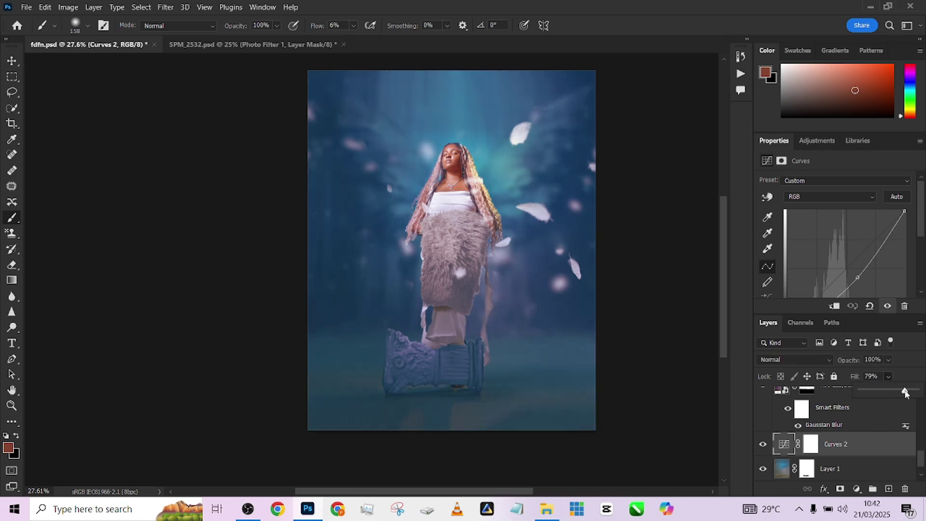
pyautogui.moveTo(906, 393); pyautogui.dragTo(894, 394)
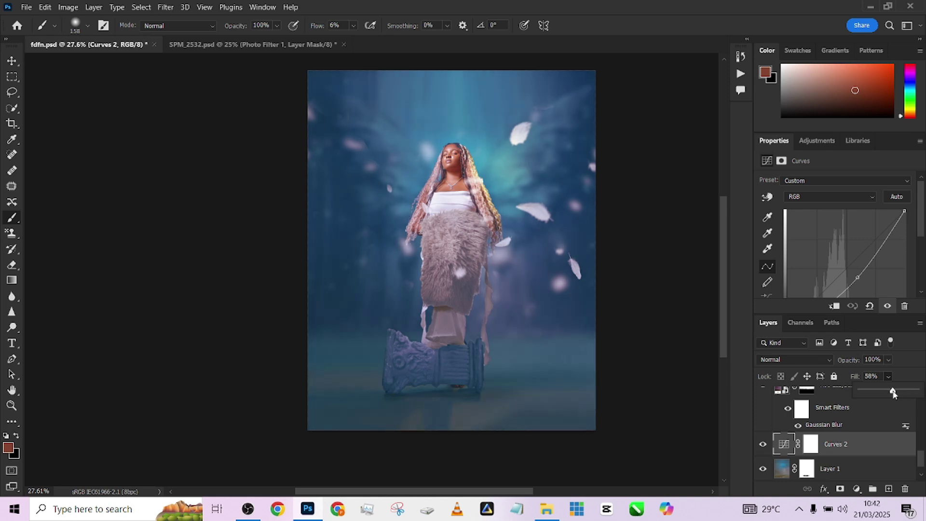
# - Compare the image with and without Color Lookup 2, and reduce that adjustment's fill to 63%
pyautogui.scroll(5, 830, 411)
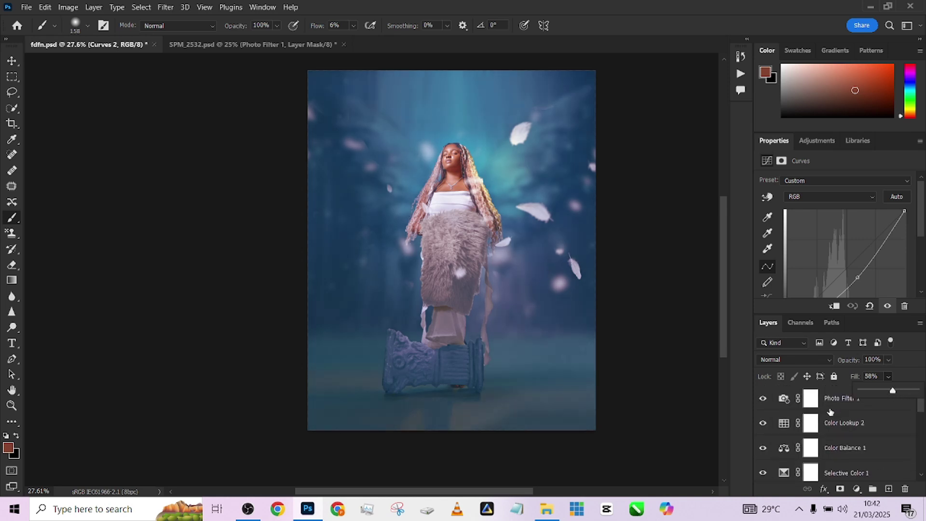
pyautogui.click(873, 405)
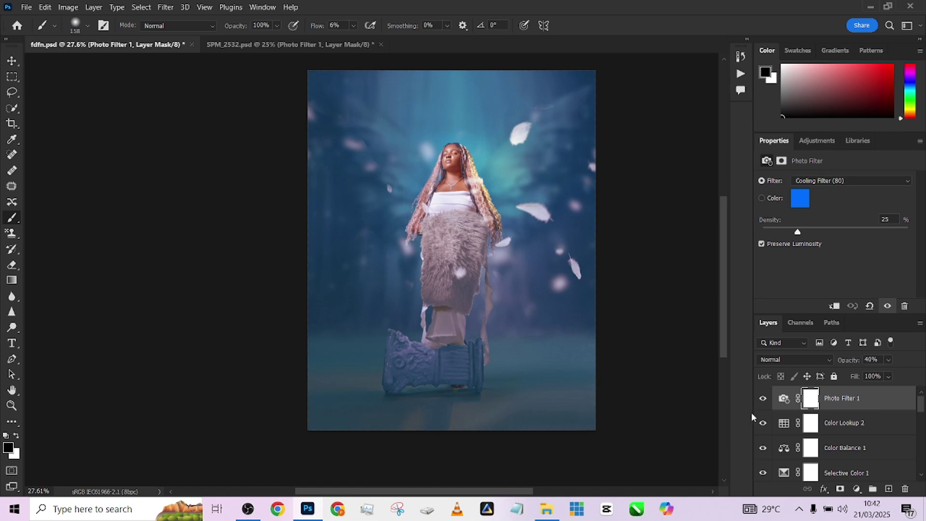
pyautogui.click(764, 424)
pyautogui.click(764, 424)
pyautogui.click(763, 425)
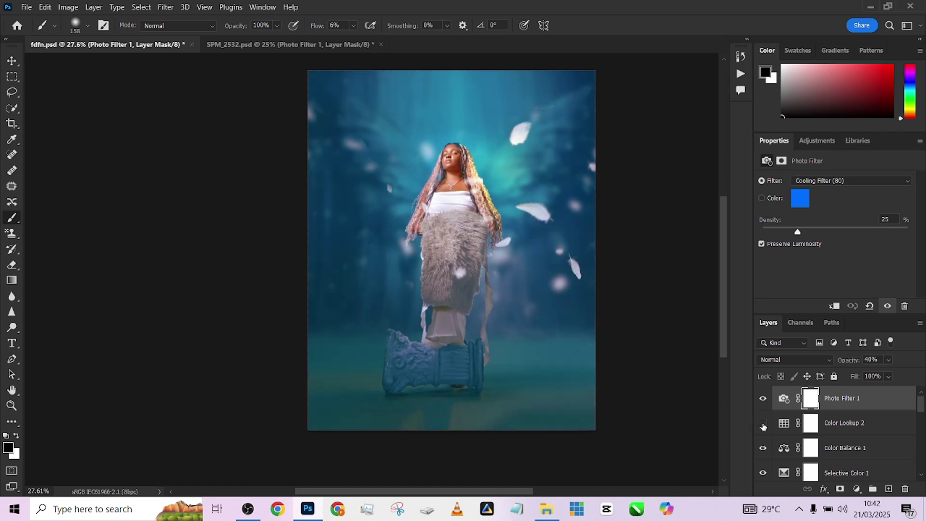
pyautogui.click(764, 425)
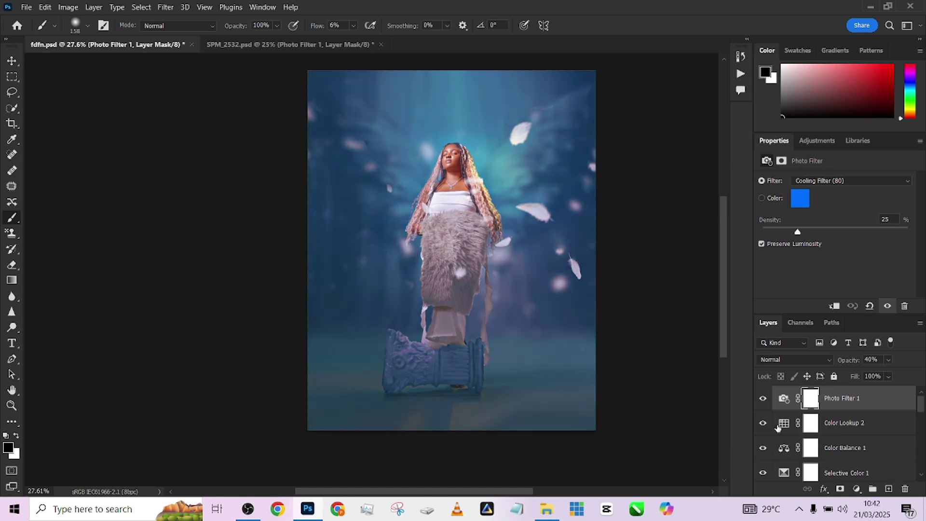
pyautogui.click(895, 429)
pyautogui.click(889, 377)
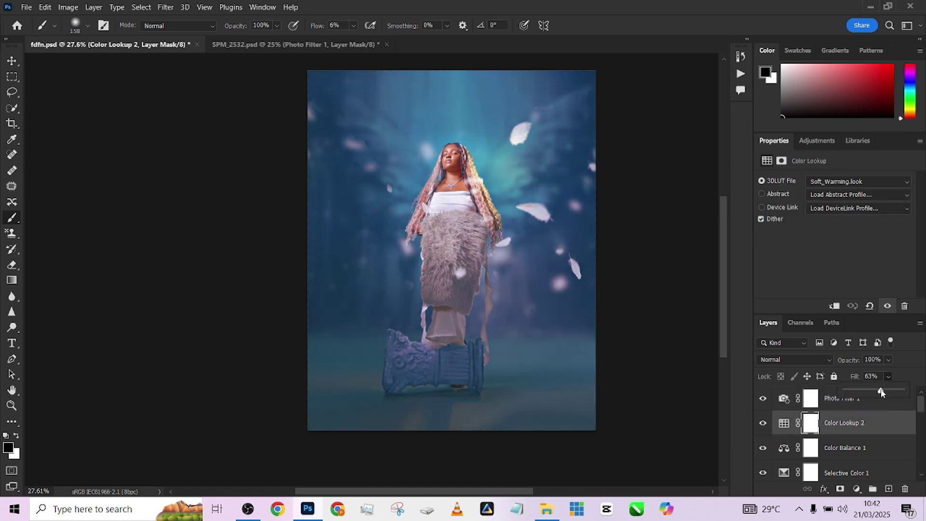
# - Examine the effect of Color Balance 1, Selective Color 1 and Photo Filter 1 by toggling their visibility
pyautogui.click(763, 449)
pyautogui.click(763, 473)
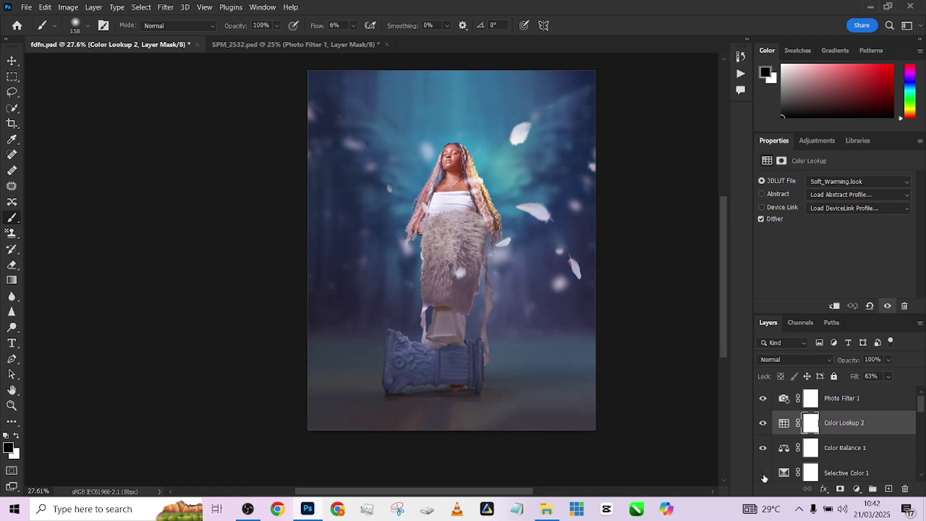
pyautogui.click(763, 474)
pyautogui.click(762, 399)
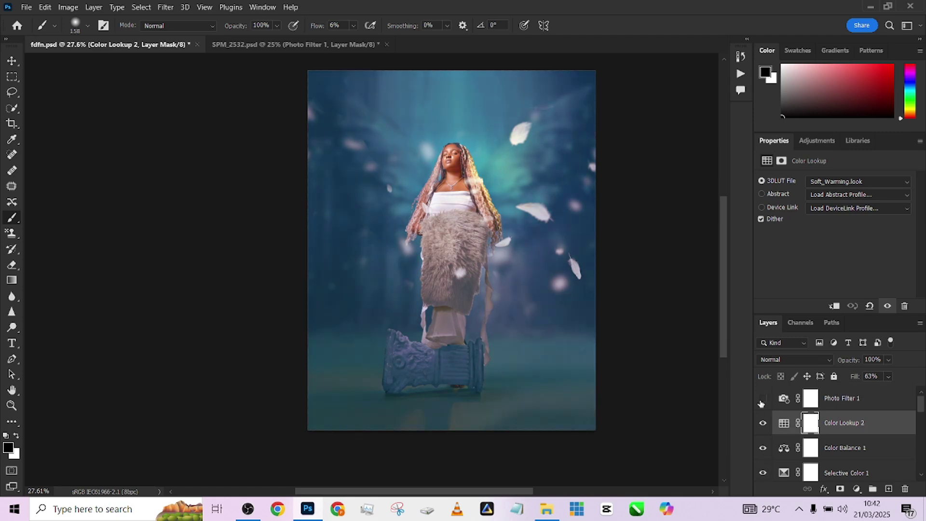
pyautogui.click(762, 399)
# - Check Layer 2 in SPM_2532, and in fdfn stamp all visible layers into a new layer above Photo Filter 1
pyautogui.click(869, 398)
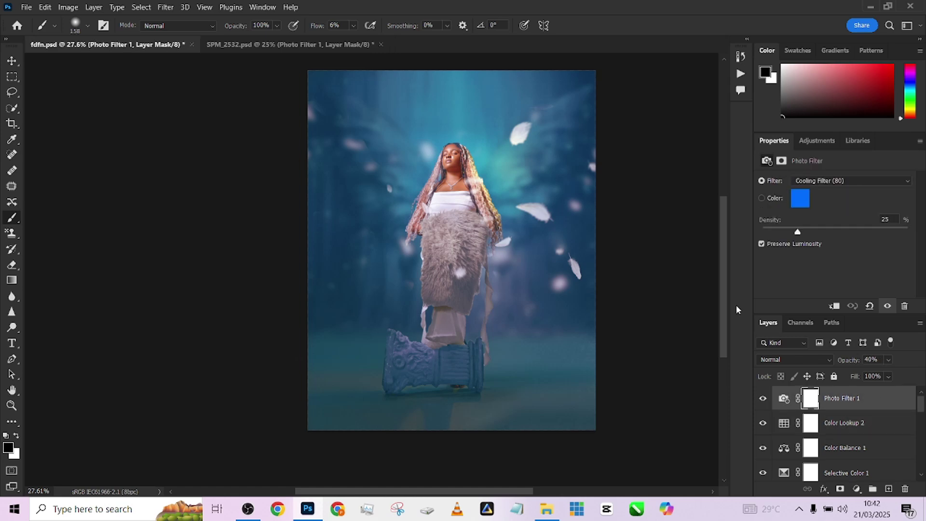
pyautogui.click(311, 44)
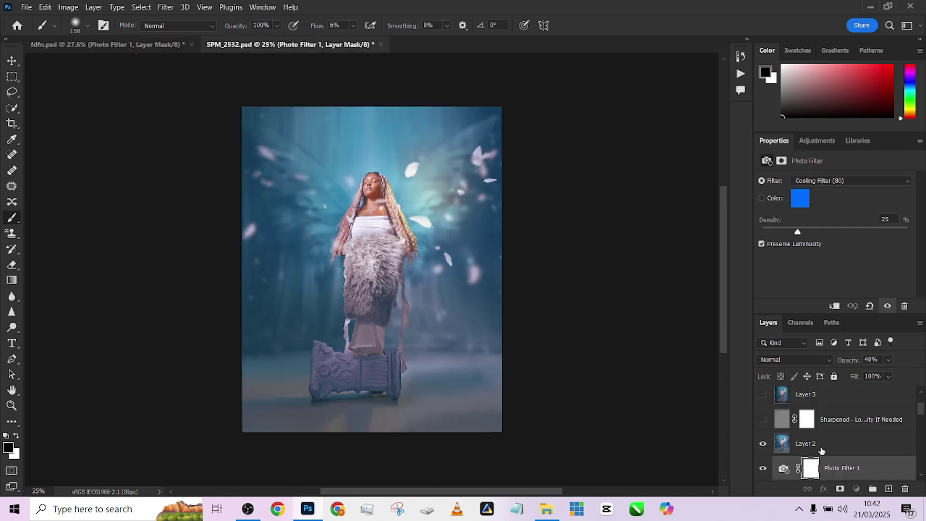
pyautogui.click(820, 446)
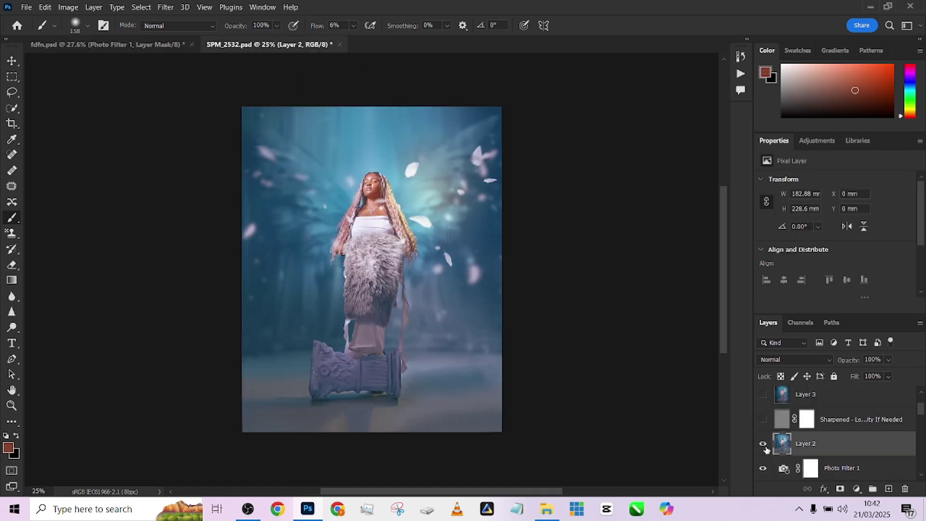
pyautogui.click(147, 44)
pyautogui.moveTo(840, 440); pyautogui.dragTo(840, 437)
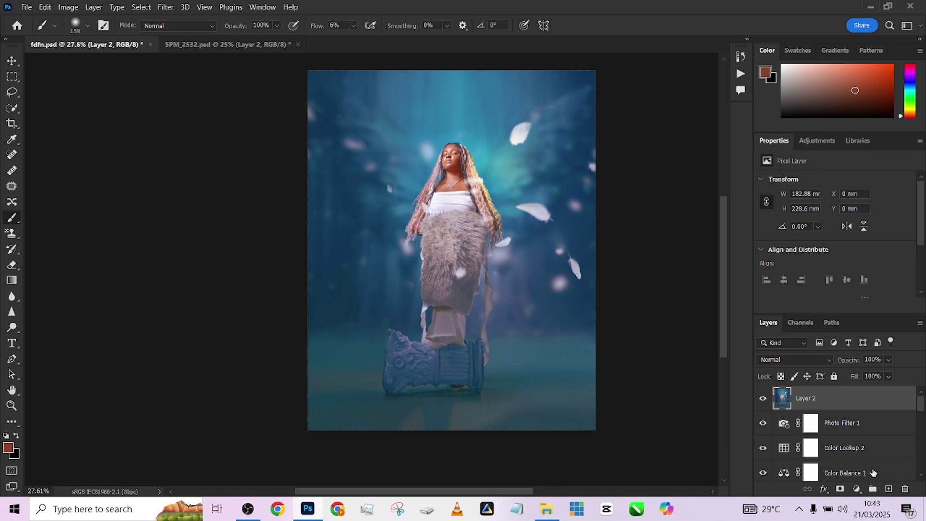
# - Duplicate the stamped Layer 2 and apply a High Pass filter with a 1 pixel radius to the copy
pyautogui.hotkey('ctrl', 'j')
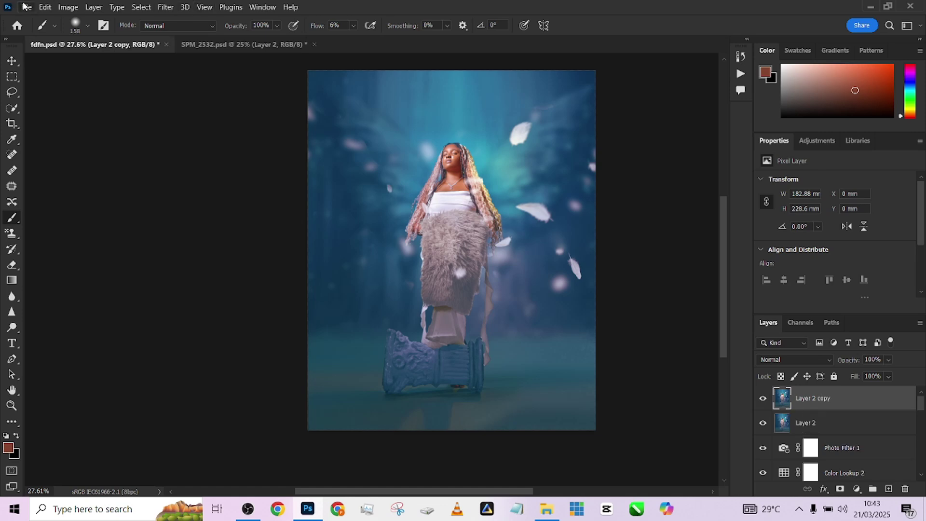
pyautogui.click(163, 7)
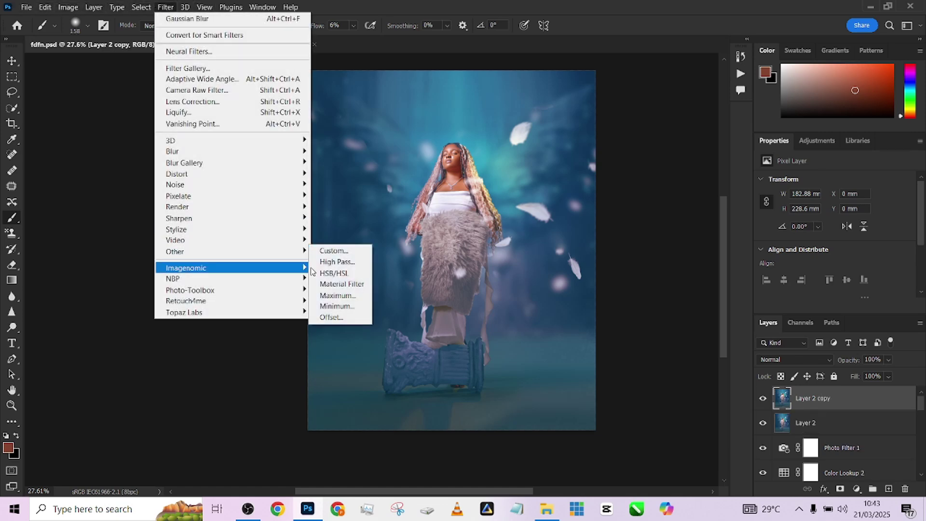
pyautogui.click(336, 262)
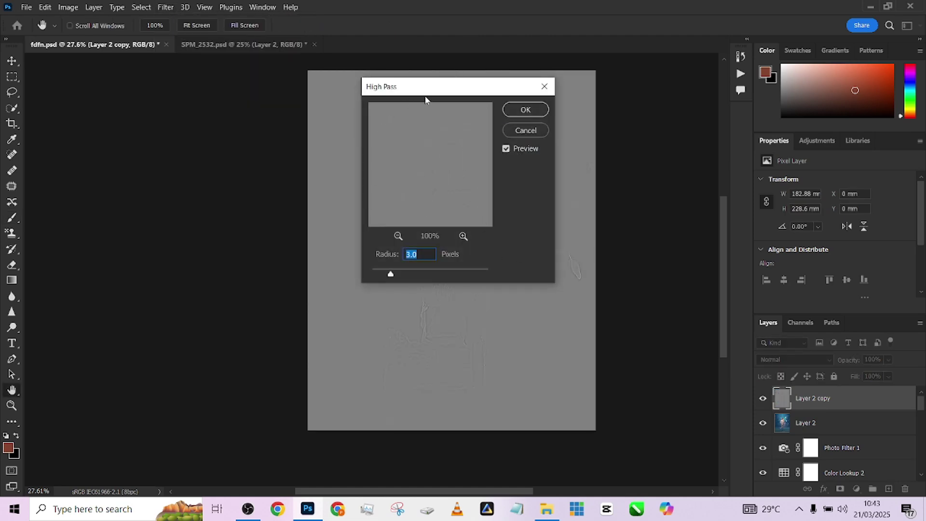
pyautogui.moveTo(434, 87); pyautogui.dragTo(542, 101)
pyautogui.scroll(4, 437, 161)
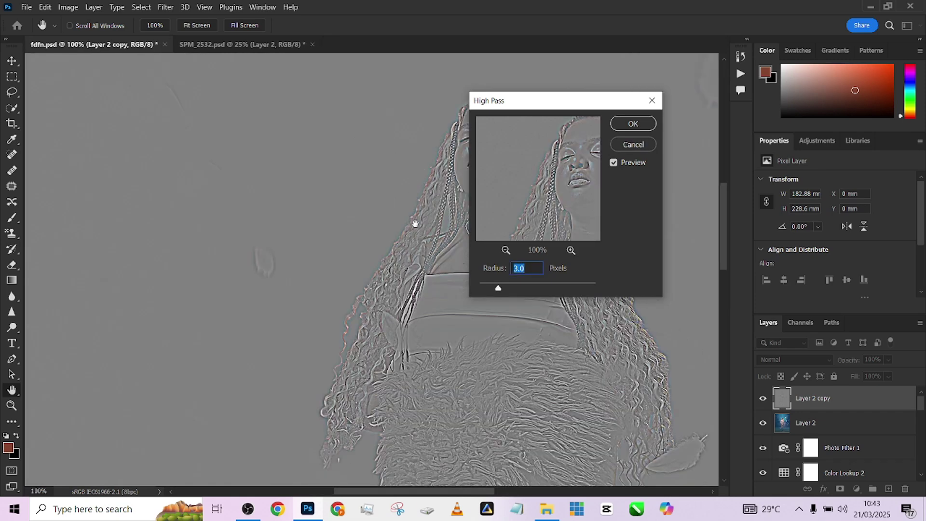
pyautogui.moveTo(416, 223); pyautogui.dragTo(263, 239)
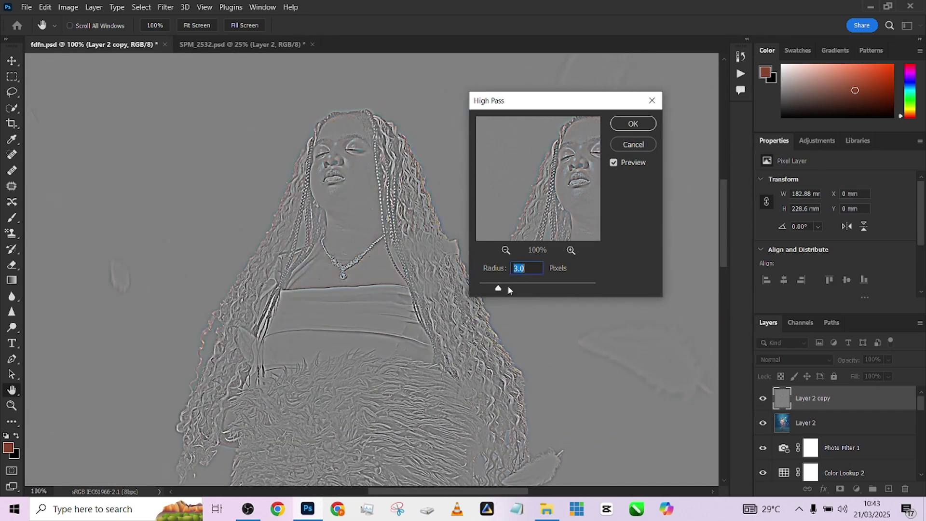
pyautogui.write('1')
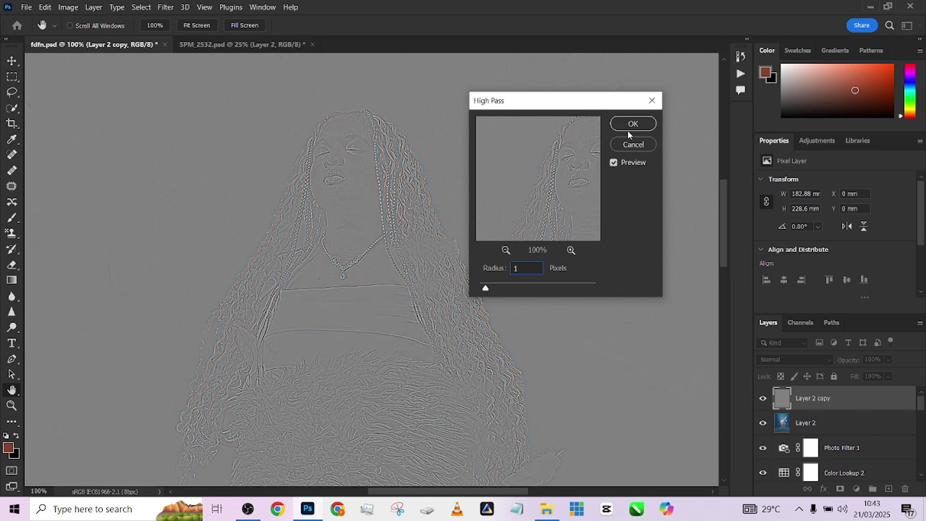
pyautogui.click(632, 124)
# - Set the High Pass layer's blend mode to Overlay and inspect the sharpened image
pyautogui.click(786, 361)
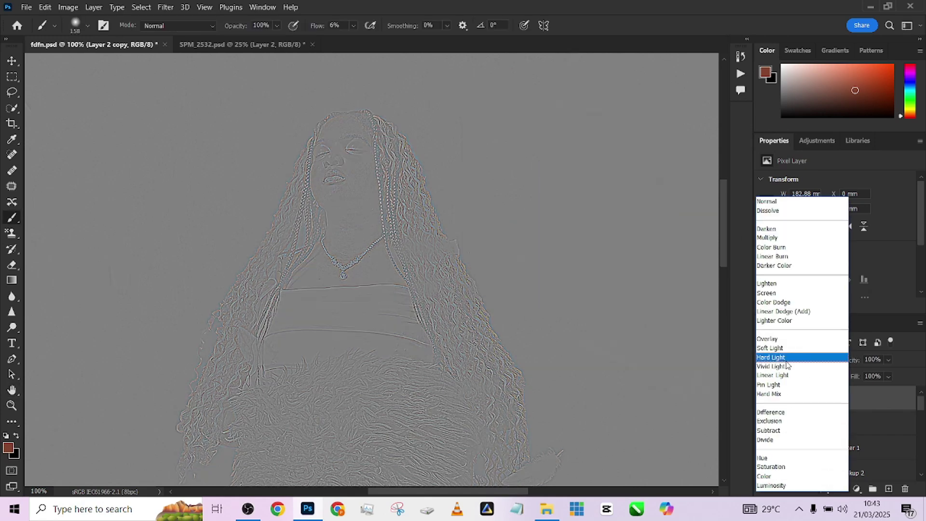
pyautogui.click(774, 339)
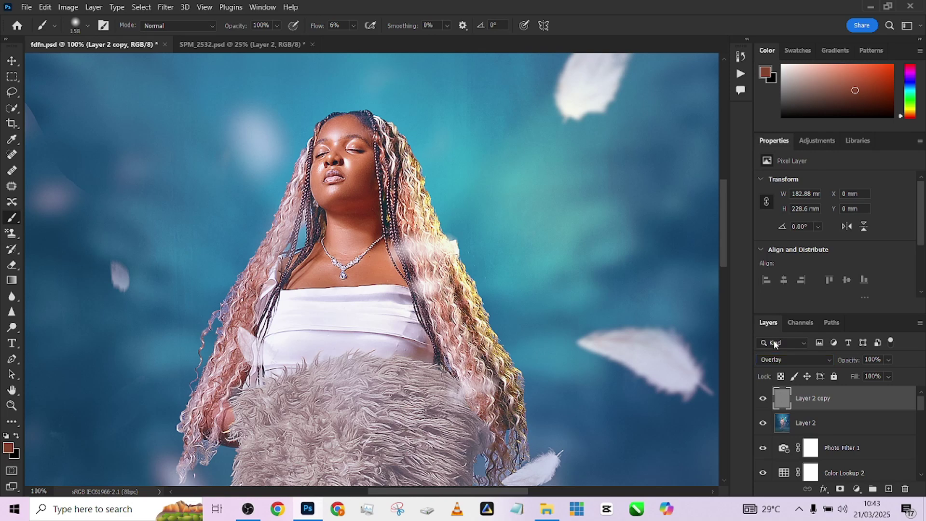
pyautogui.scroll(-5, 517, 224)
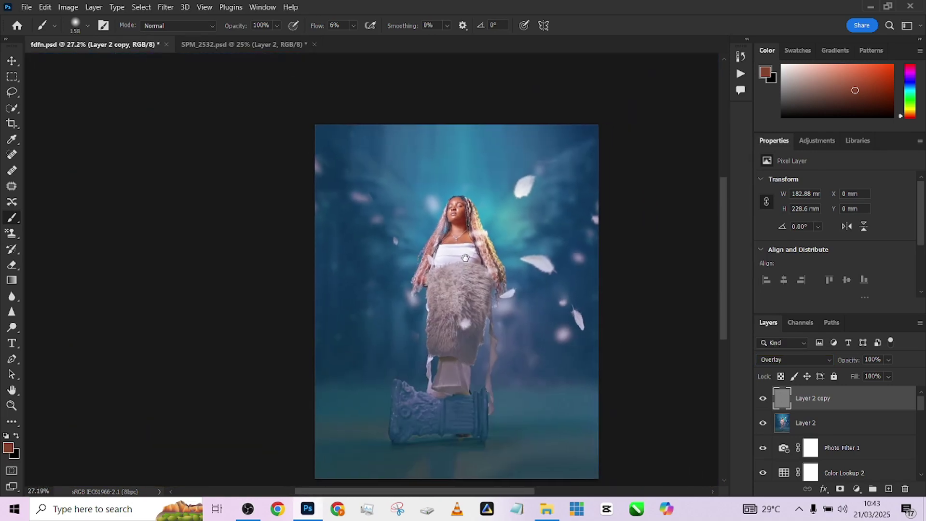
pyautogui.moveTo(465, 257); pyautogui.dragTo(430, 249)
pyautogui.scroll(2, 430, 249)
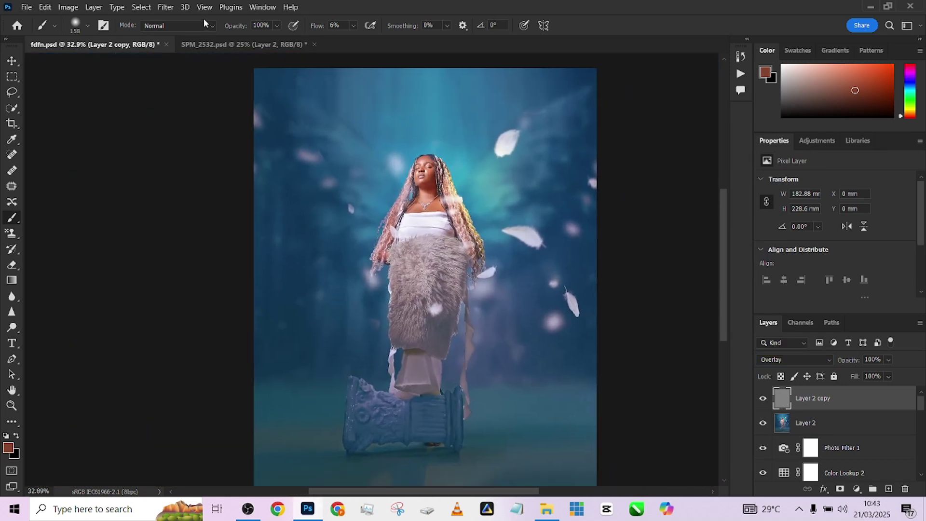
# - In SPM_2532, show the Sharpened layer and Layer 3 to examine the reference's sharpening and darkened edges
pyautogui.click(186, 44)
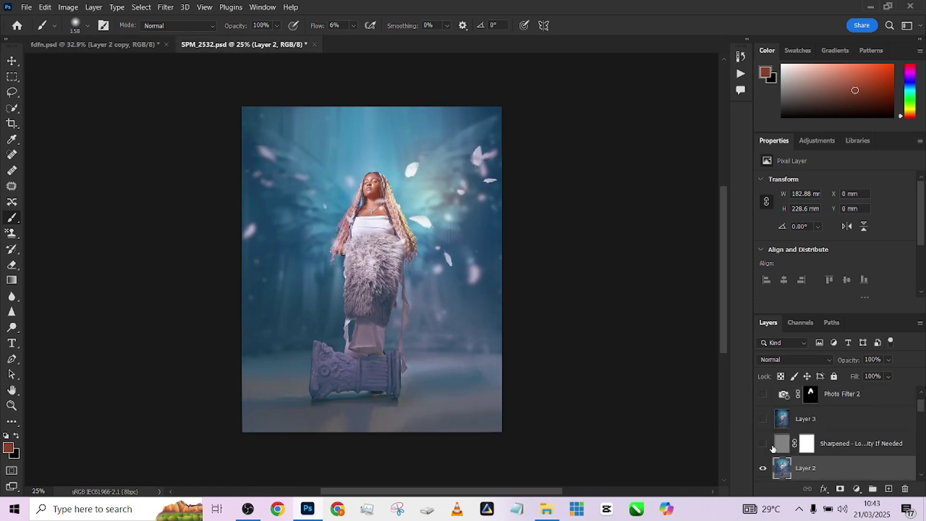
pyautogui.click(763, 445)
pyautogui.click(763, 419)
pyautogui.click(843, 422)
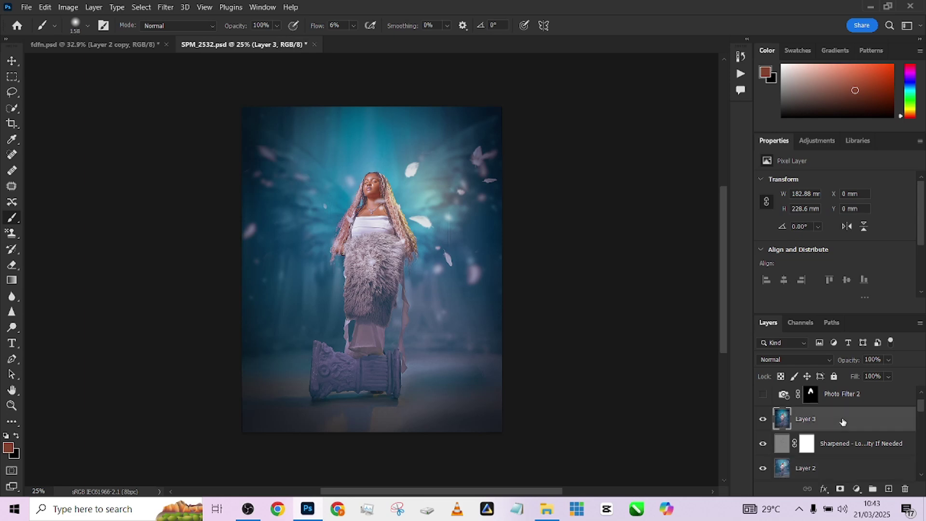
# - Return to fdfn and stamp all visible layers into a new layer above Layer 2 copy
pyautogui.click(115, 46)
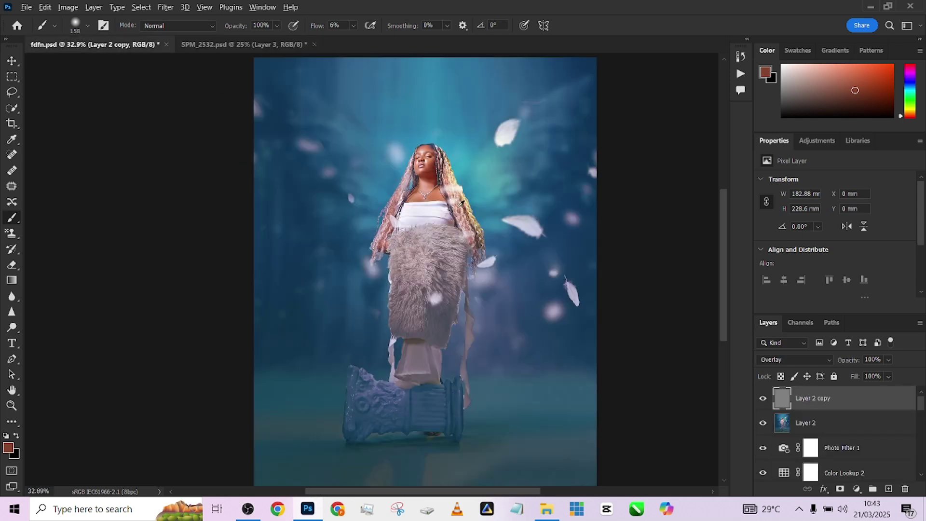
pyautogui.scroll(-3, 483, 235)
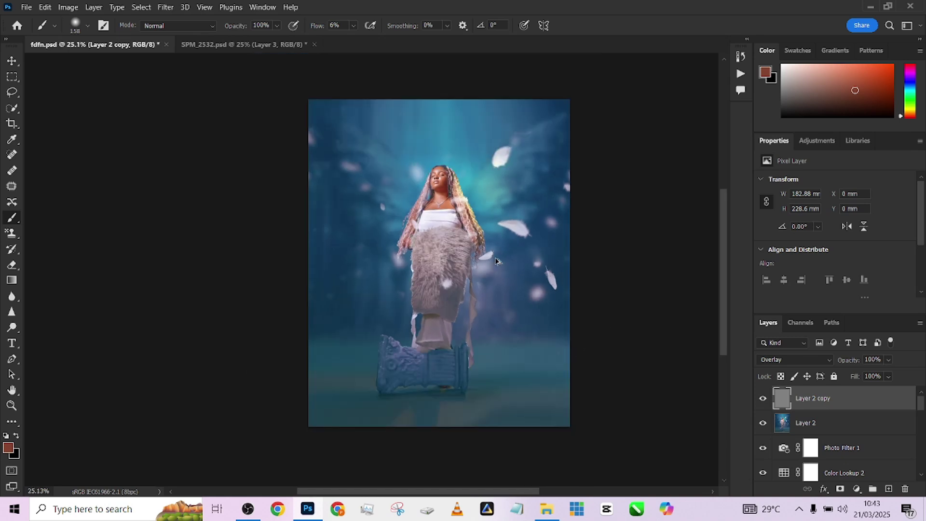
pyautogui.hotkey('ctrl', 'shift', 'alt', 'e')
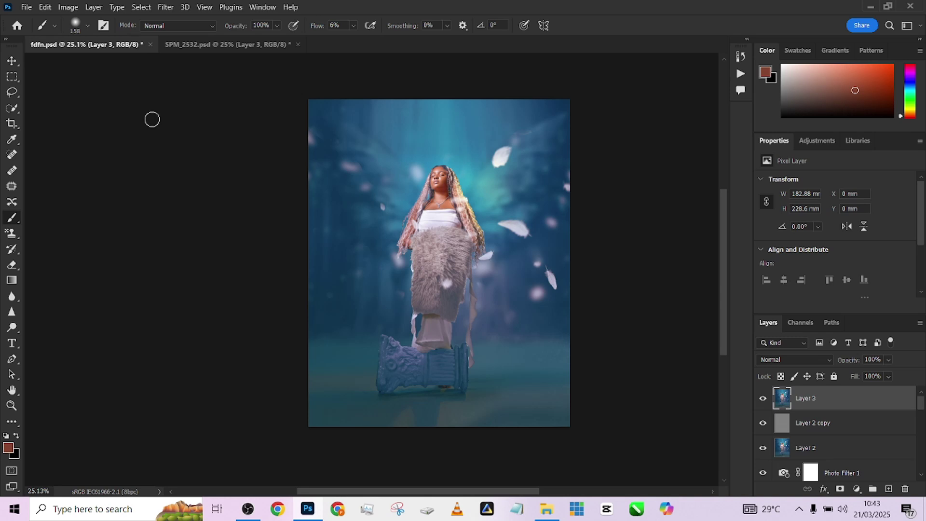
# - Apply a Camera Raw vignette of -31 to Layer 3 and compare the image with and without the layer
pyautogui.click(165, 7)
pyautogui.click(180, 96)
pyautogui.scroll(-3, 800, 386)
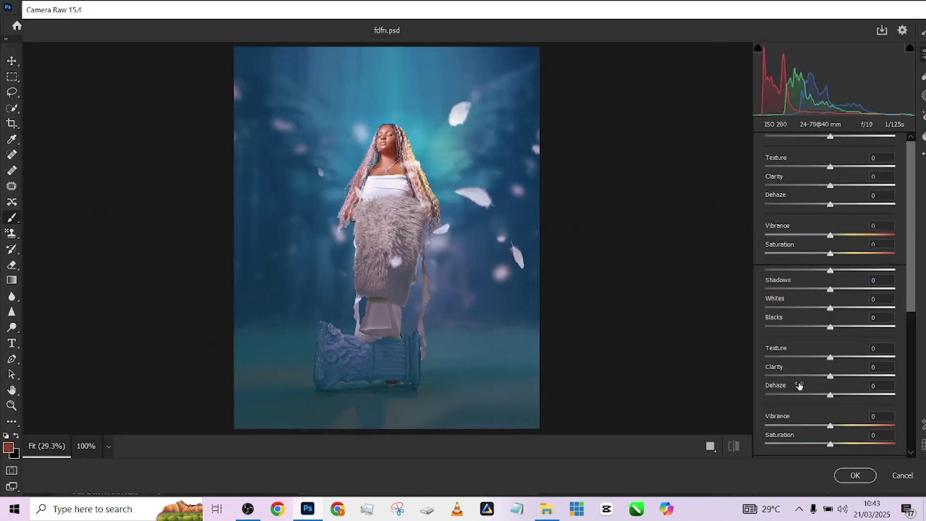
pyautogui.click(773, 422)
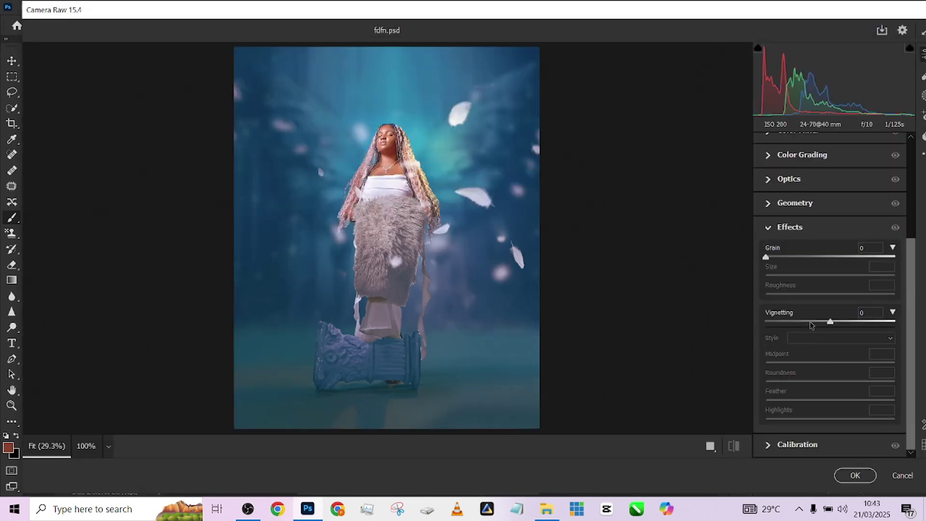
pyautogui.click(811, 322)
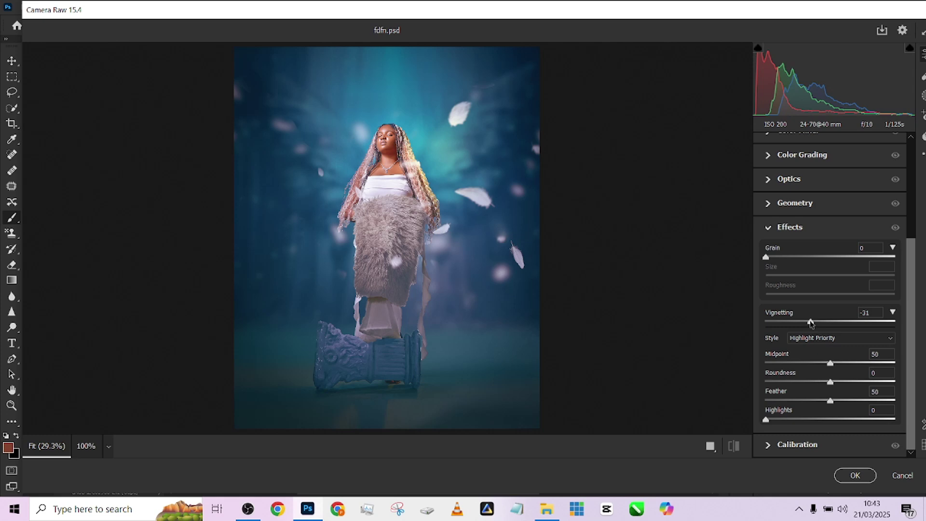
pyautogui.click(855, 474)
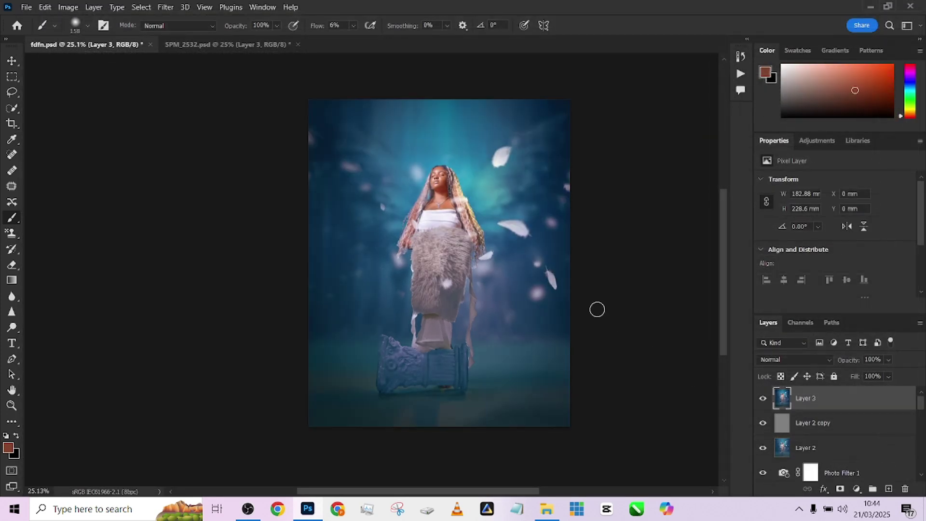
pyautogui.click(763, 398)
pyautogui.click(763, 398)
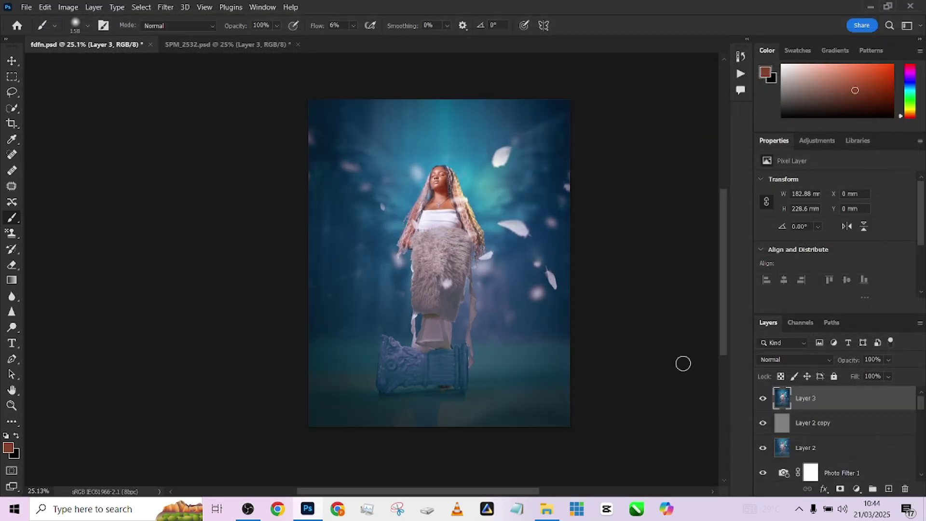
# - In SPM_2532, show the Photo Filter 2 and Layer 4 layers, and copy Photo Filter 2 with its mask into fdfn above Layer 3
pyautogui.click(188, 44)
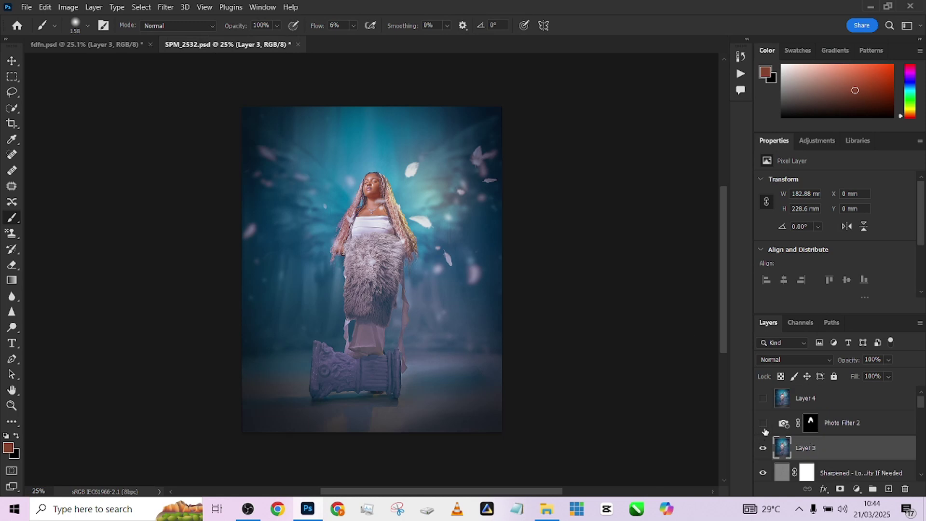
pyautogui.click(764, 423)
pyautogui.click(871, 424)
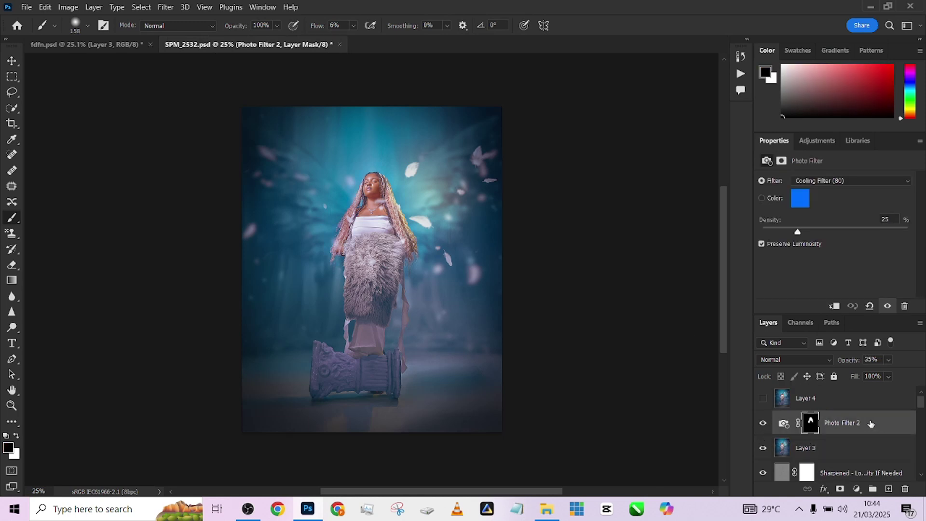
pyautogui.click(763, 400)
pyautogui.moveTo(879, 434); pyautogui.dragTo(440, 273)
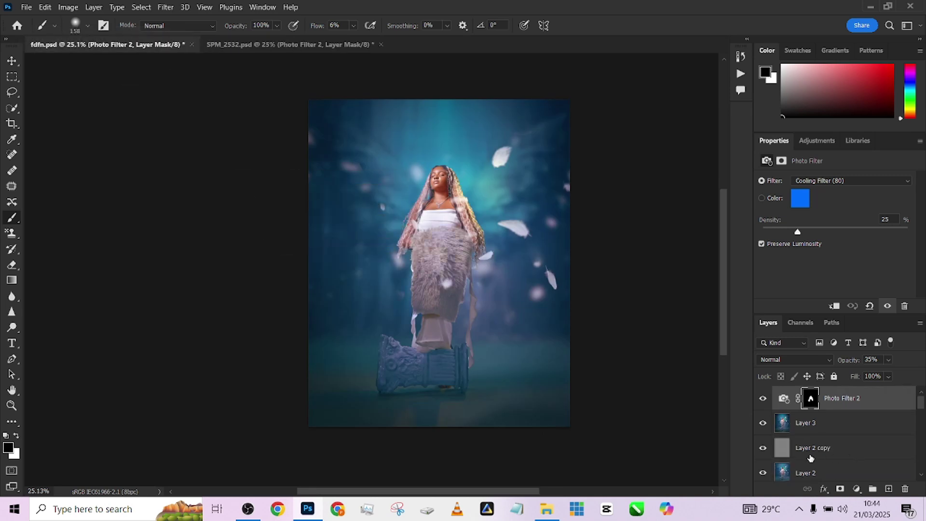
# - Compare the subject with and without Photo Filter 2 and set that layer's opacity to 25%
pyautogui.click(763, 398)
pyautogui.click(762, 399)
pyautogui.moveTo(837, 364); pyautogui.dragTo(923, 370)
pyautogui.scroll(2, 497, 235)
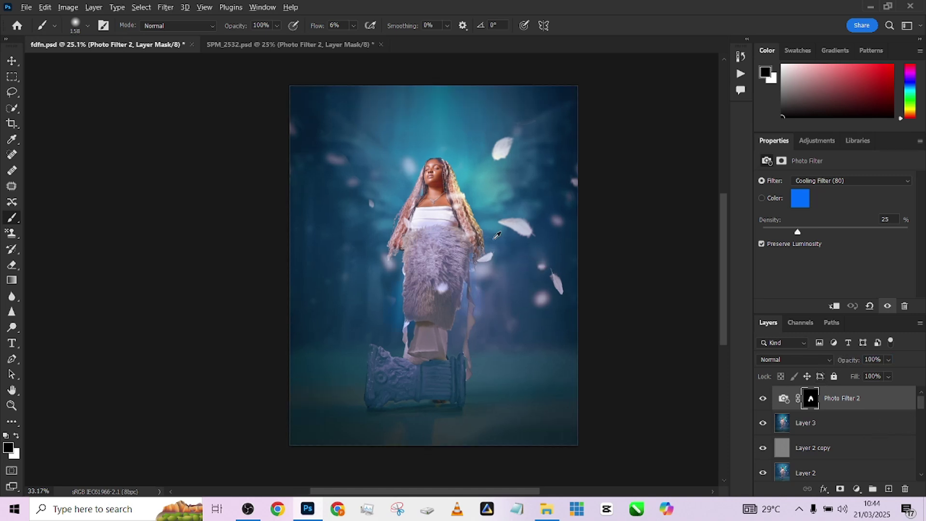
pyautogui.scroll(1, 497, 235)
pyautogui.click(763, 400)
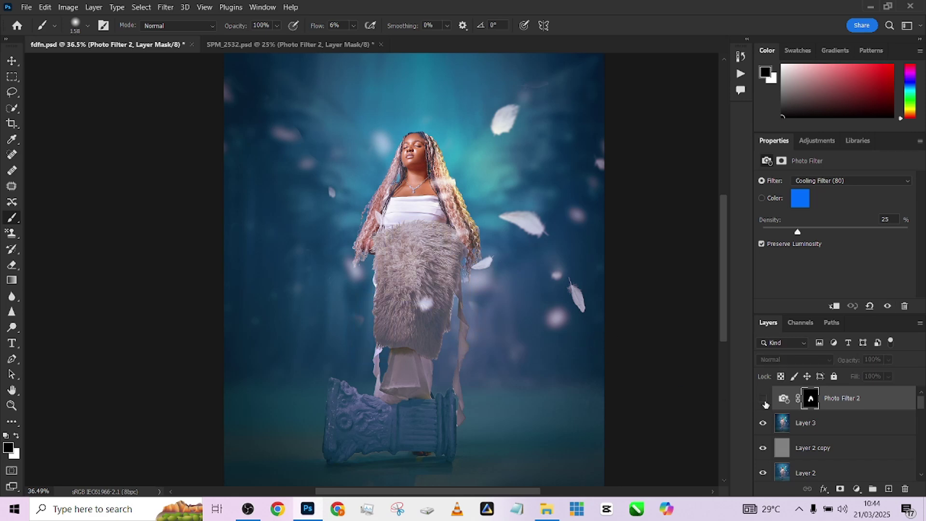
pyautogui.click(763, 400)
pyautogui.click(764, 400)
pyautogui.click(889, 360)
pyautogui.moveTo(905, 375); pyautogui.dragTo(860, 375)
# - Isolate the Background layer and restore all layers repeatedly to compare the original portrait with the finished composite
pyautogui.scroll(-1, 431, 270)
pyautogui.scroll(-1, 417, 271)
pyautogui.scroll(-2, 799, 427)
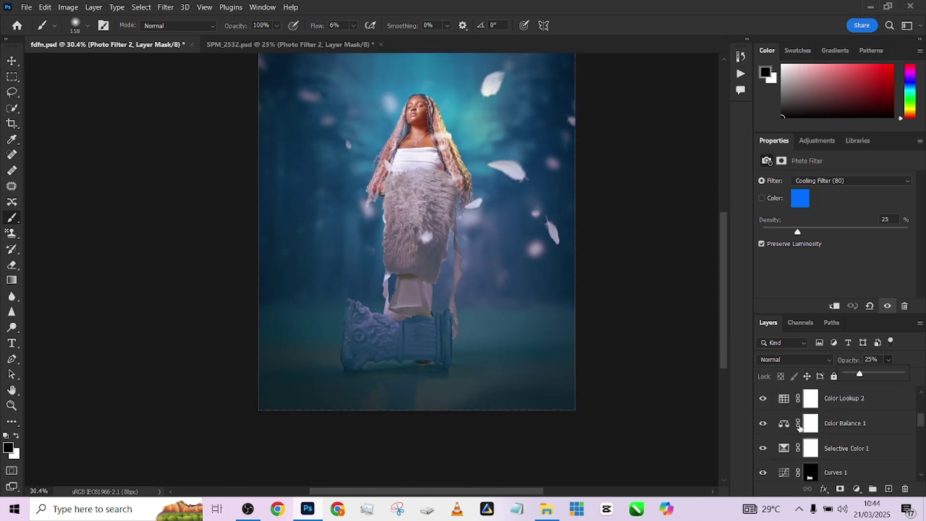
pyautogui.moveTo(472, 328); pyautogui.dragTo(465, 386)
pyautogui.scroll(-3, 827, 454)
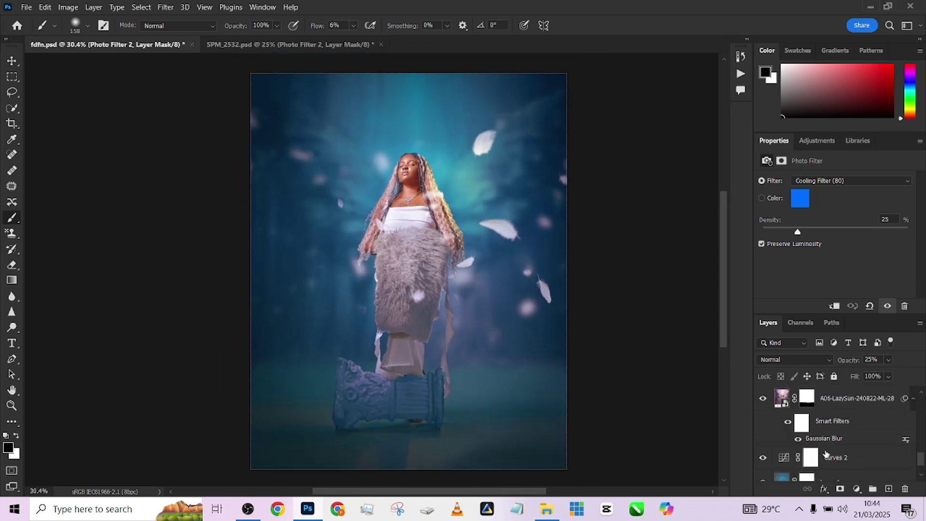
pyautogui.scroll(-2, 826, 453)
pyautogui.keyDown('alt'); pyautogui.click(764, 469); pyautogui.keyUp('alt')
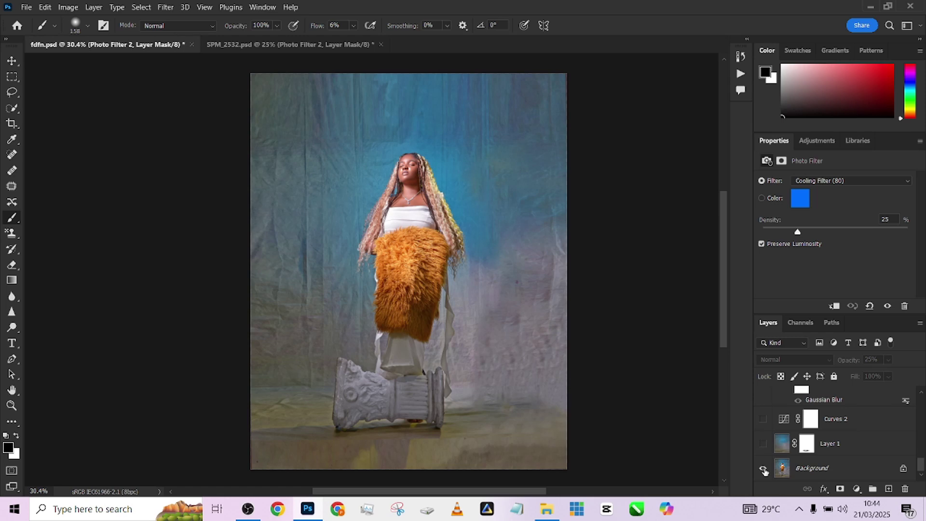
pyautogui.keyDown('alt'); pyautogui.click(764, 469); pyautogui.keyUp('alt')
pyautogui.keyDown('alt'); pyautogui.click(763, 469); pyautogui.keyUp('alt')
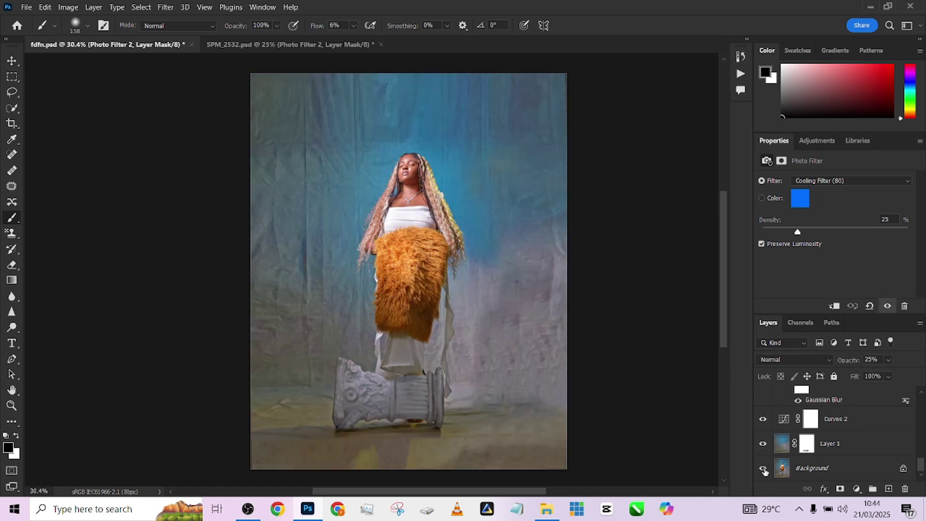
pyautogui.keyDown('alt'); pyautogui.click(764, 469); pyautogui.keyUp('alt')
pyautogui.keyDown('alt'); pyautogui.click(763, 469); pyautogui.keyUp('alt')
pyautogui.keyDown('alt'); pyautogui.click(763, 469); pyautogui.keyUp('alt')
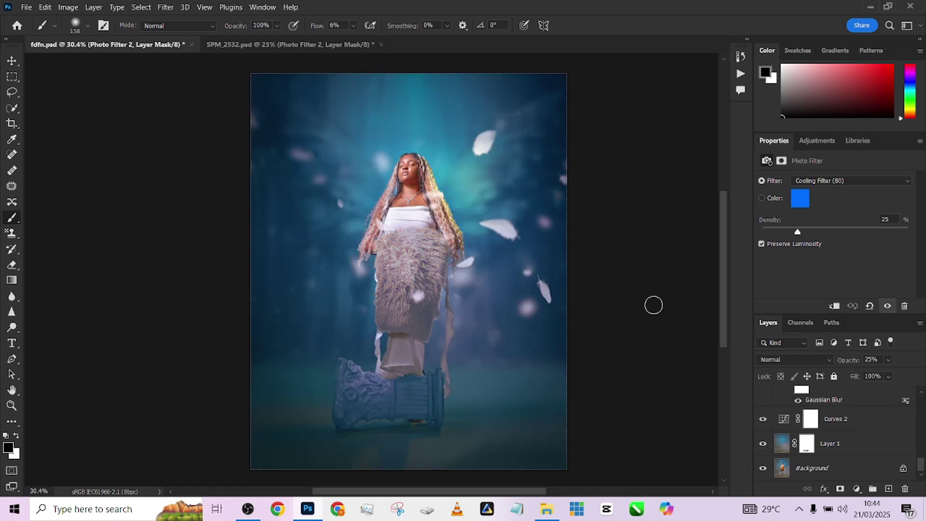
pyautogui.keyDown('alt'); pyautogui.click(763, 469); pyautogui.keyUp('alt')
pyautogui.keyDown('alt'); pyautogui.click(764, 469); pyautogui.keyUp('alt')
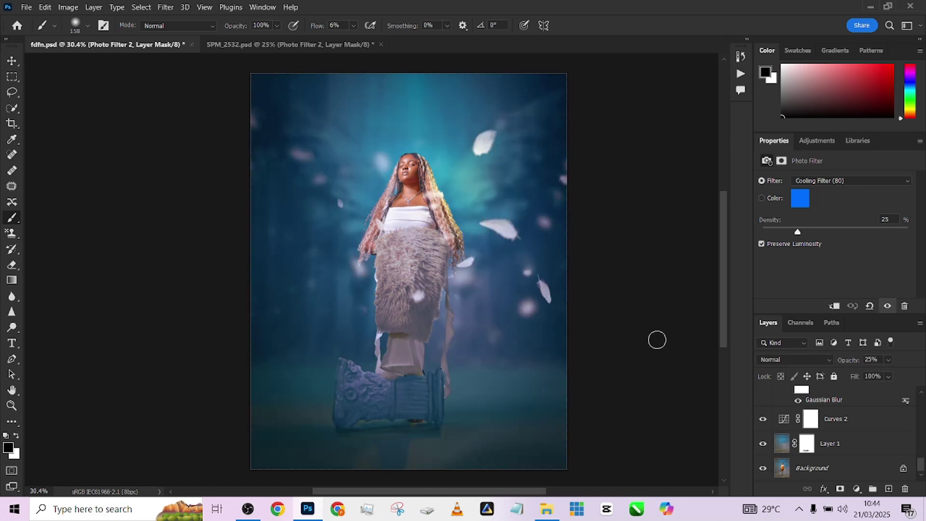